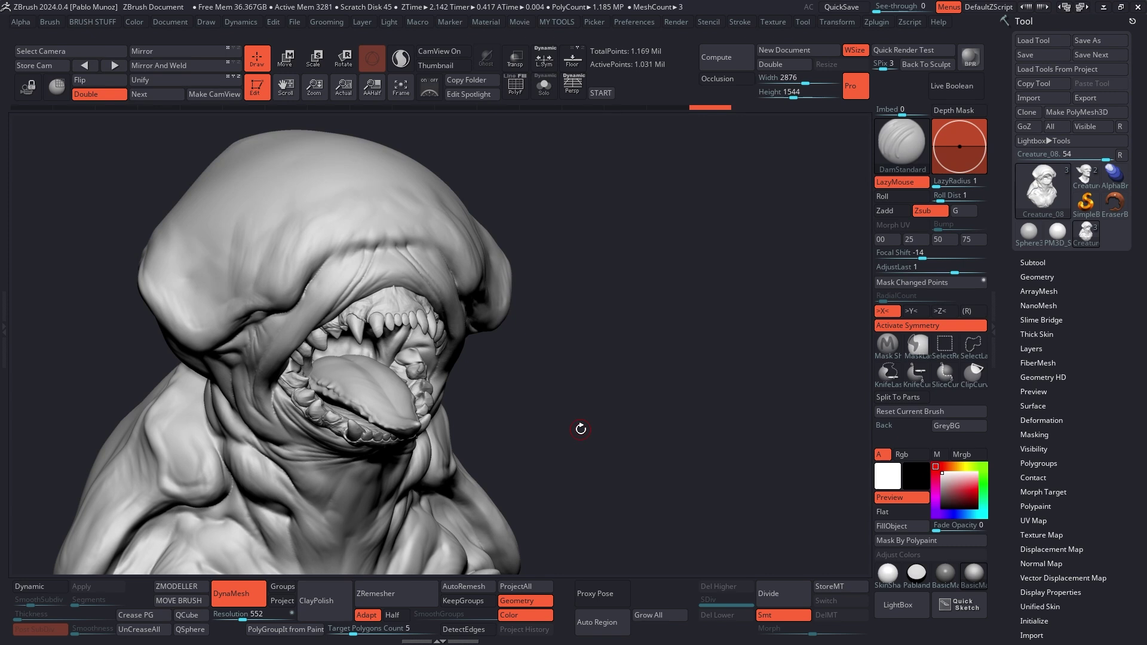
Open the ZBrush Masking and ZBrush Subtools wheels and pin both beside the creature
right_click(655, 319)
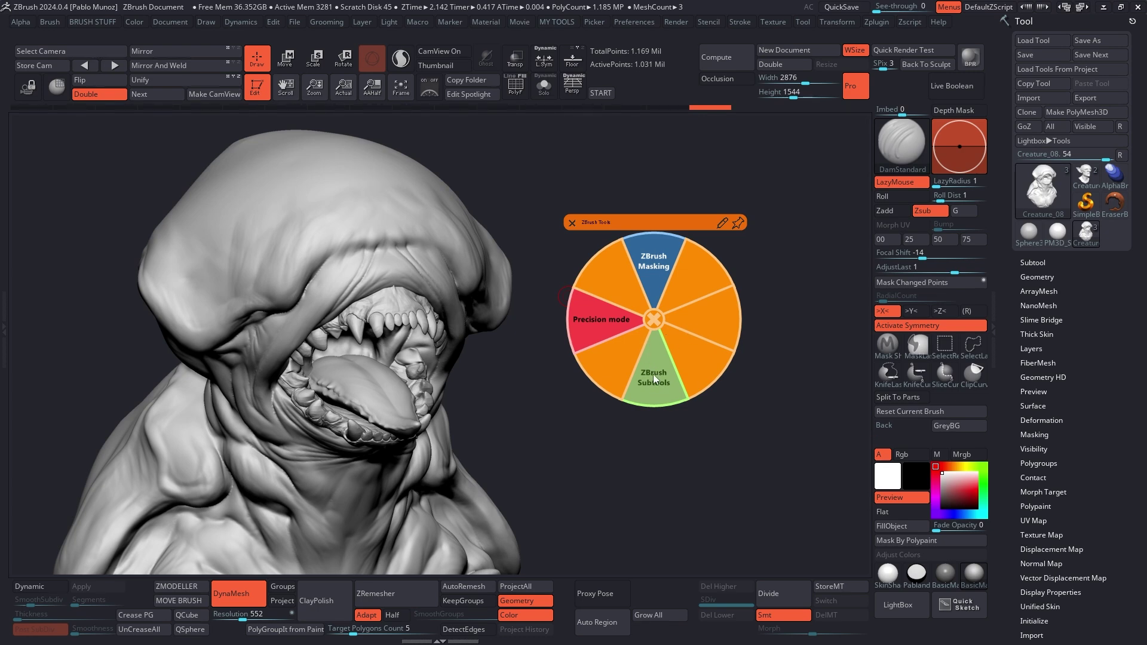
click(654, 260)
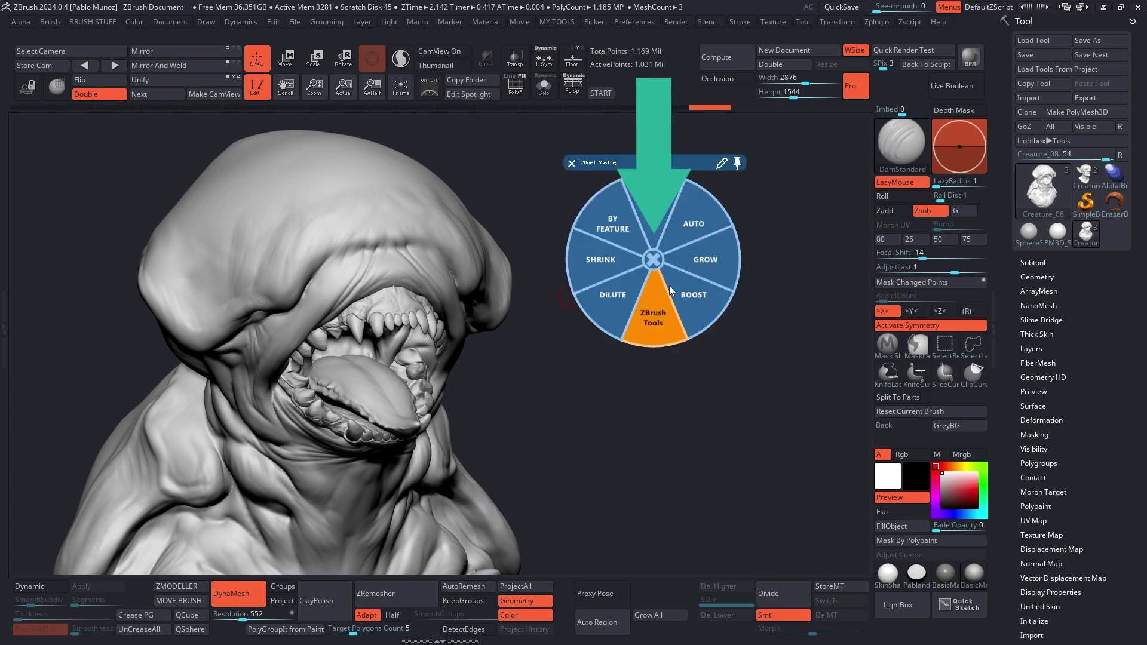
drag(641, 166, 652, 142)
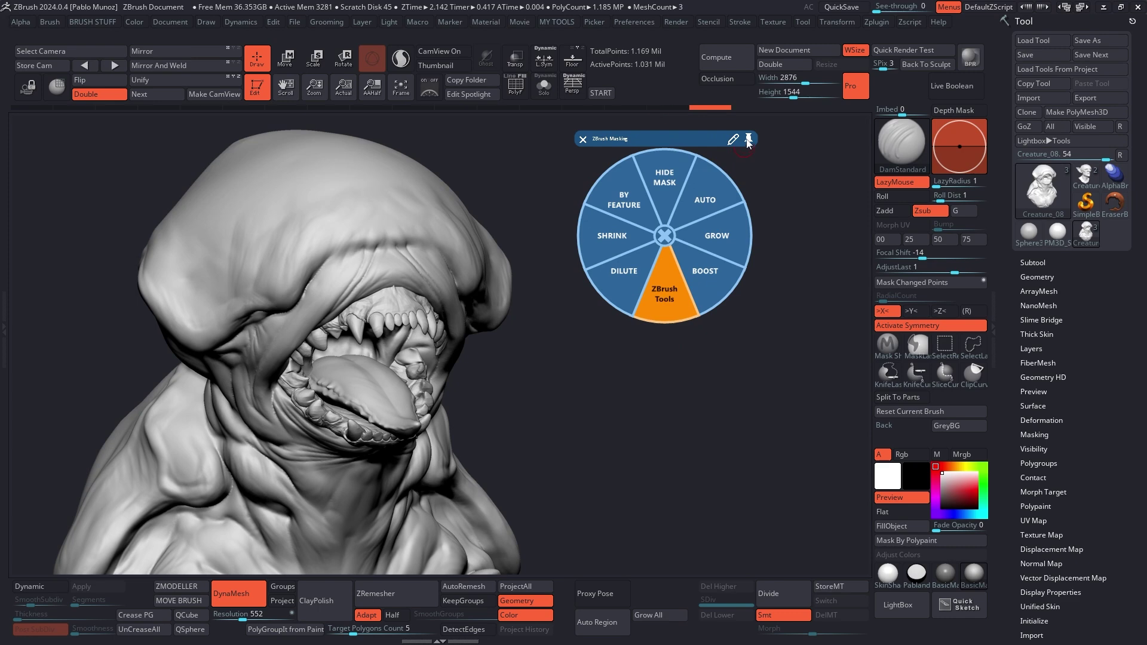
right_click(707, 352)
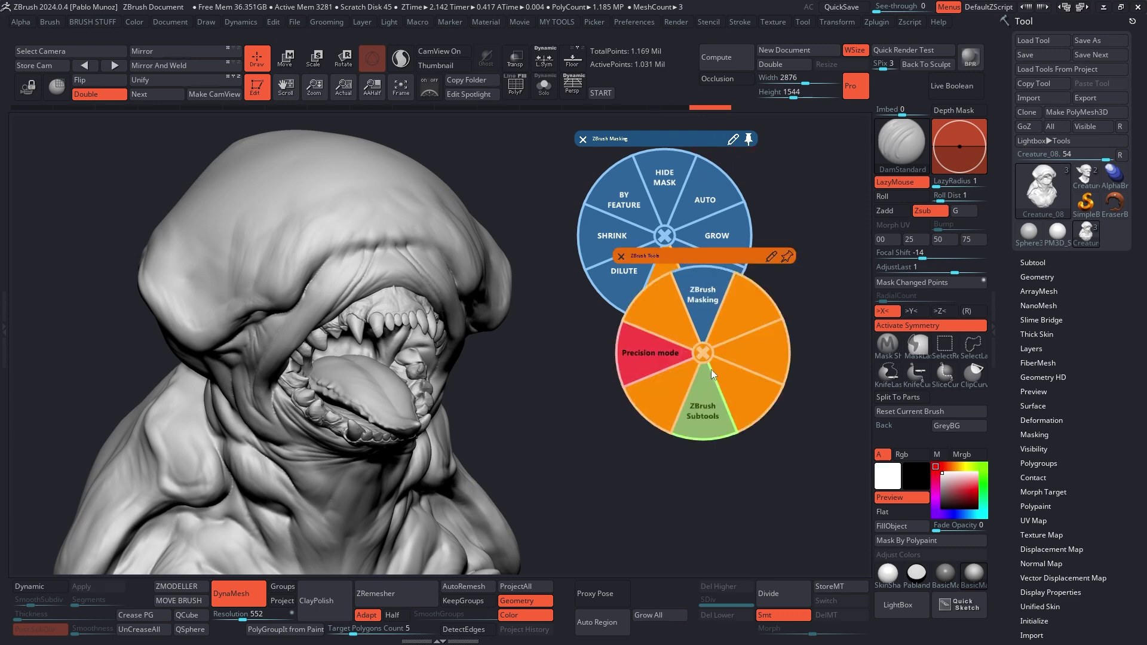
click(708, 414)
drag(714, 318, 667, 367)
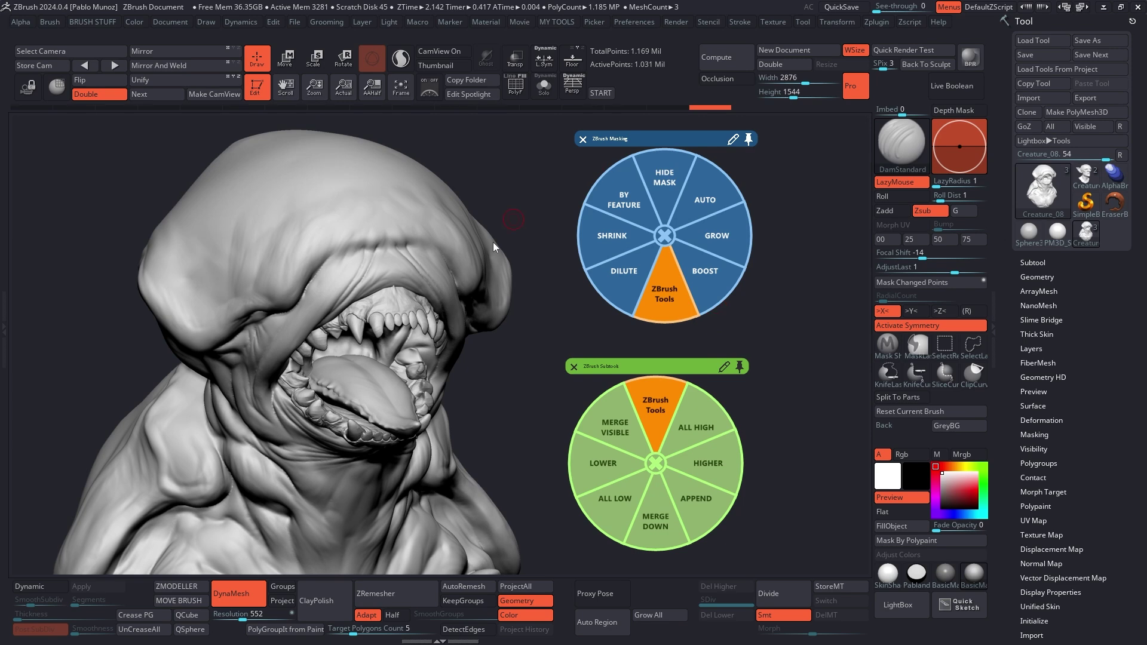
Paint a closed mask band outlining the broad dome on the creature's head
drag(478, 203, 495, 195)
mouse_move(512, 287)
mouse_down()
mouse_move(560, 281)
mouse_move(493, 281)
mouse_up()
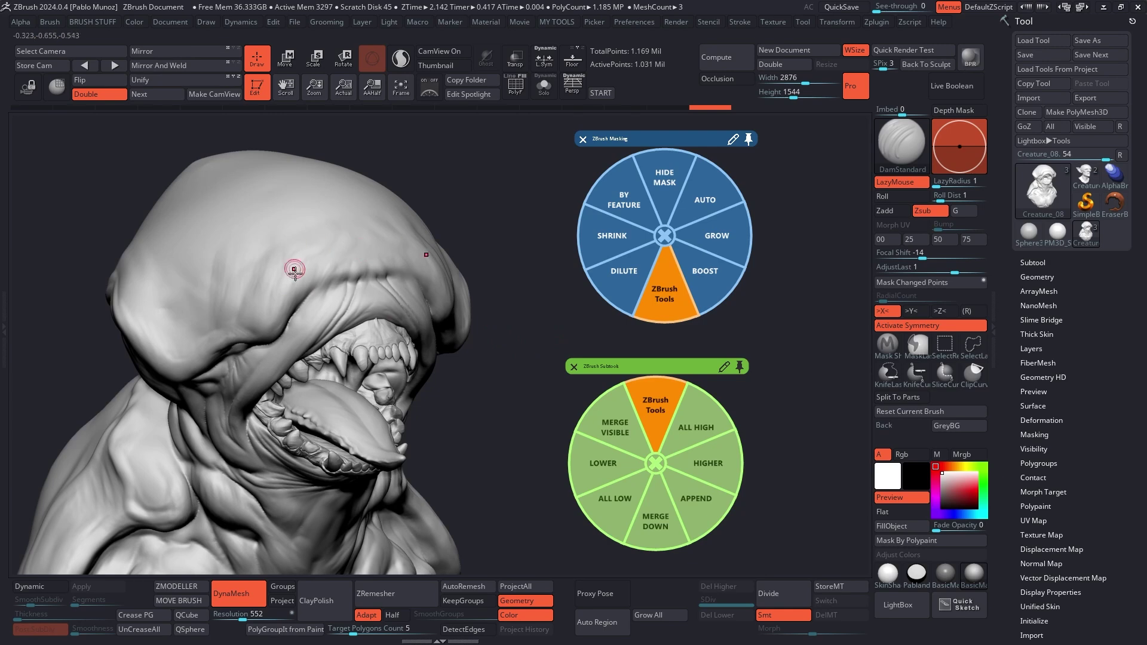
mouse_move(455, 183)
alt+mouse_down()
mouse_move(448, 202)
mouse_move(487, 201)
mouse_move(469, 207)
alt+mouse_up()
right_click(451, 201)
right_click(460, 205)
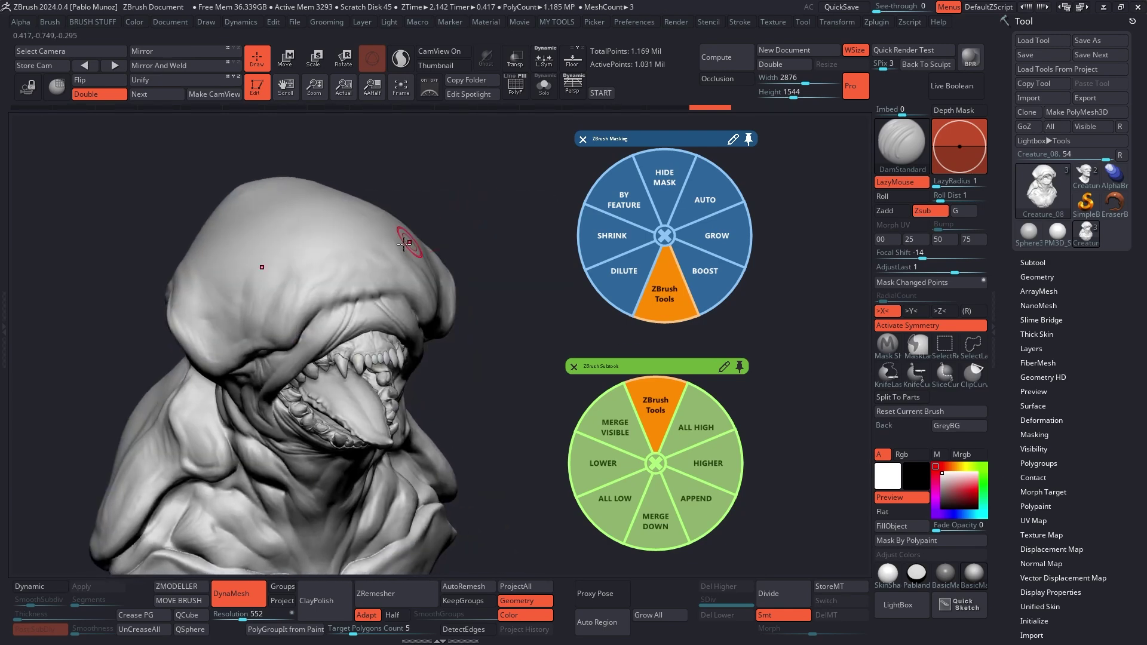
key(ctrl)
mouse_move(377, 245)
ctrl+mouse_down()
mouse_move(200, 280)
mouse_move(335, 183)
ctrl+mouse_up()
right_drag(385, 167, 299, 170)
key(ctrl)
alt+drag(444, 209, 439, 235)
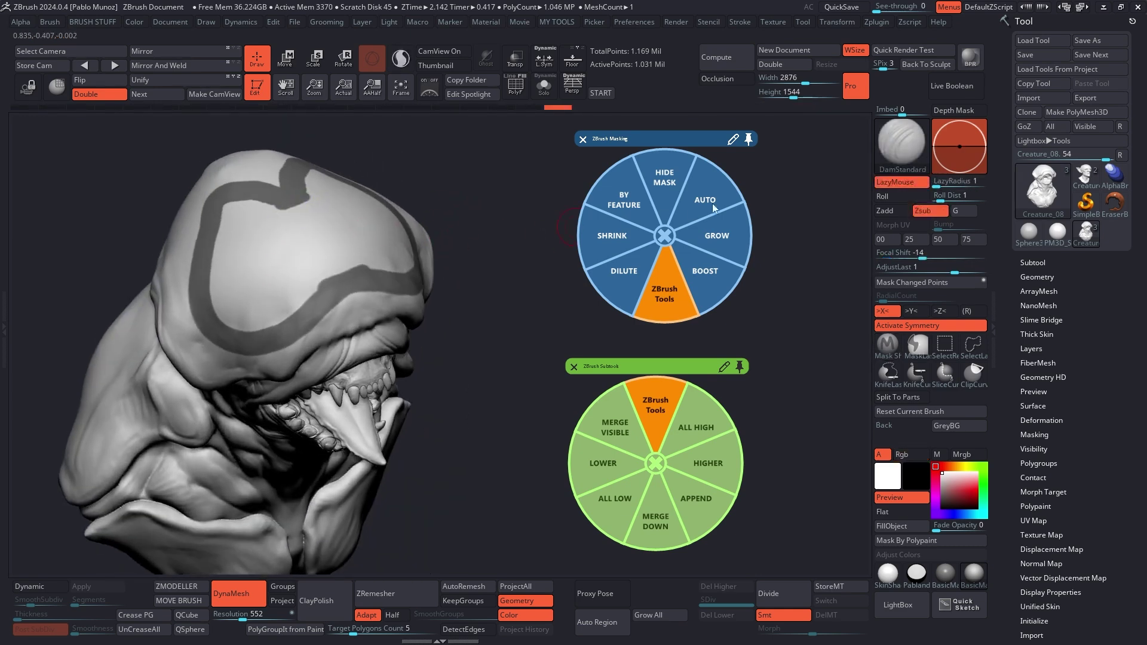
Refine the mask outline on the head with the Auto, Grow and Dilute masking actions and invert the mask
click(693, 209)
click(719, 238)
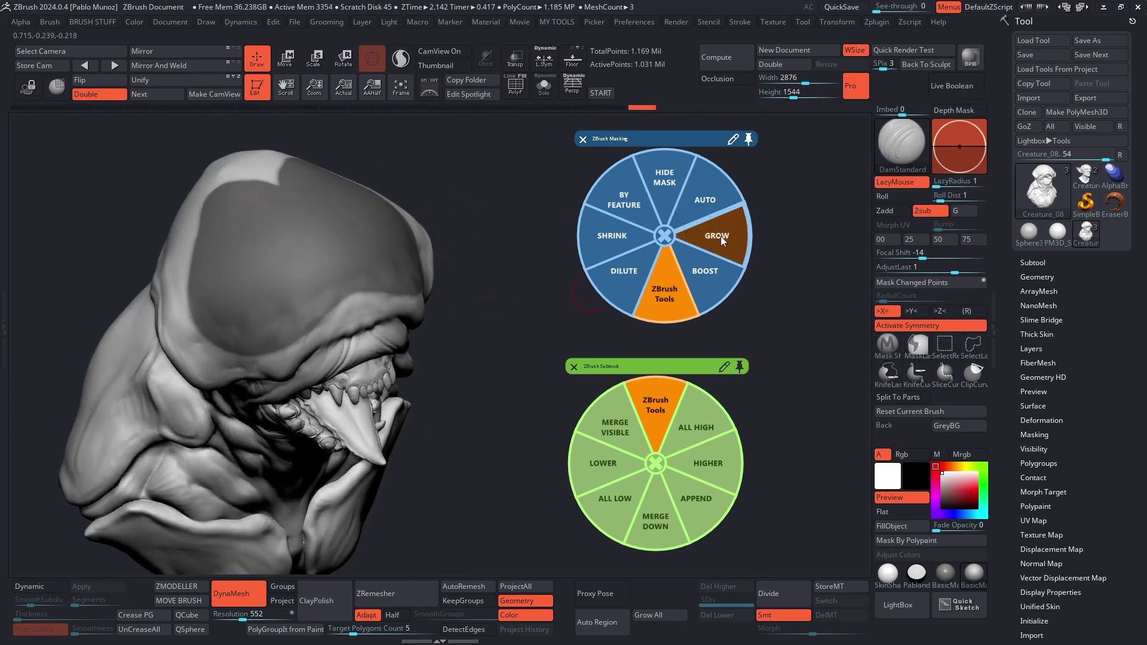
click(625, 272)
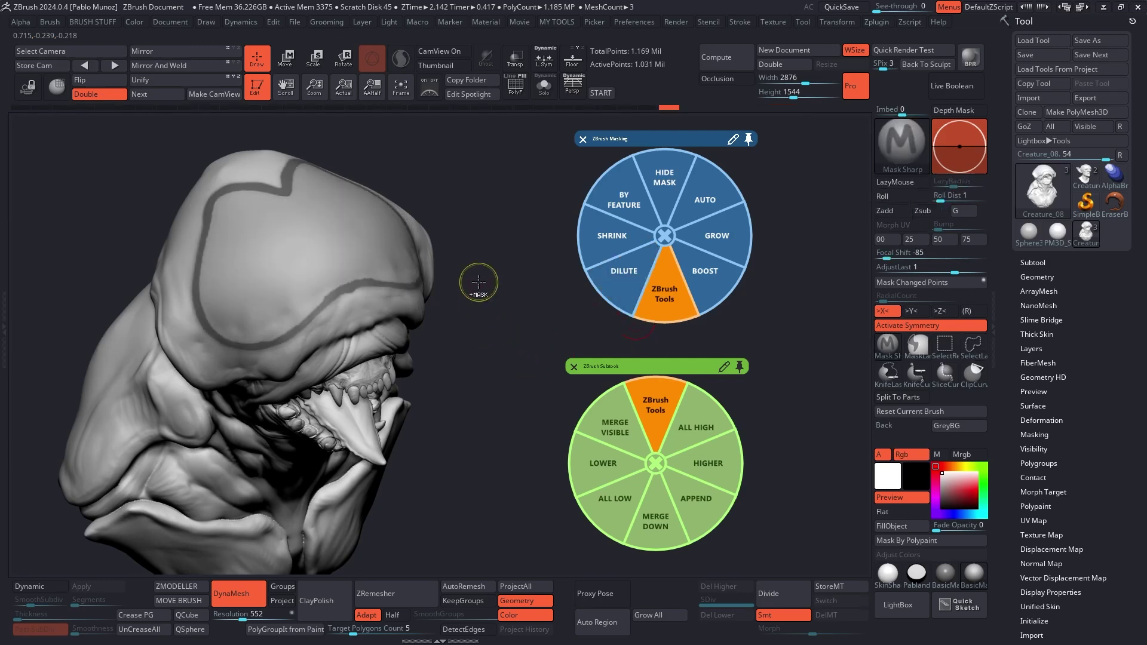
click(712, 238)
ctrl+click(515, 296)
drag(515, 296, 491, 327)
Inflate the unmasked band around the head dome with the Inflate deformation and clear the mask
click(1042, 420)
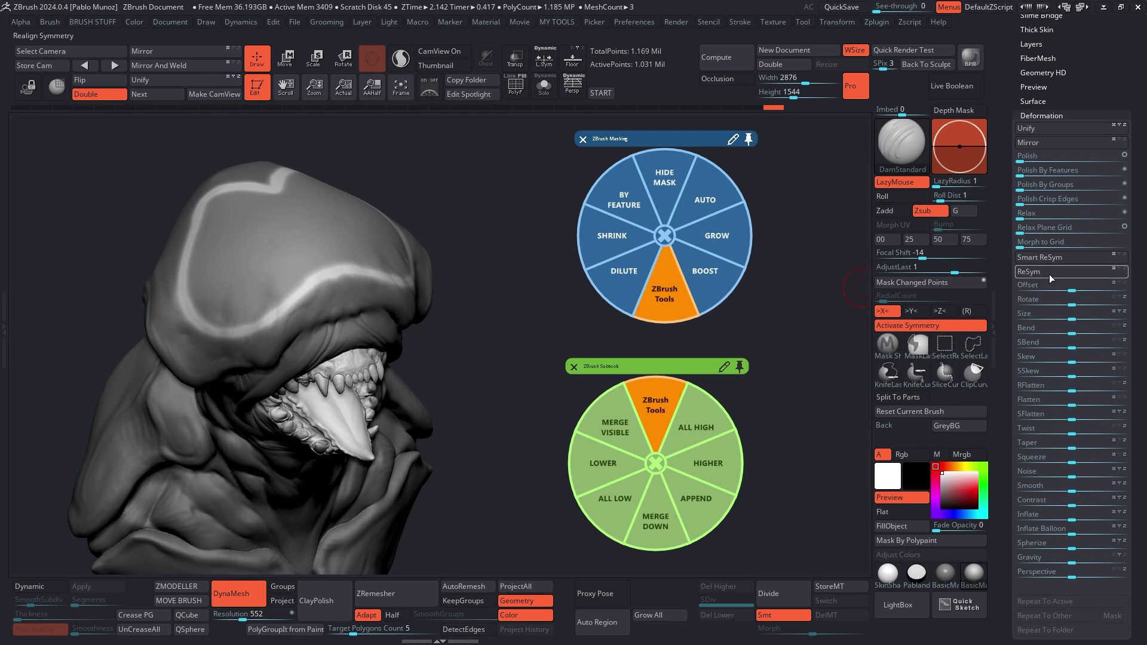
drag(1076, 516, 1089, 517)
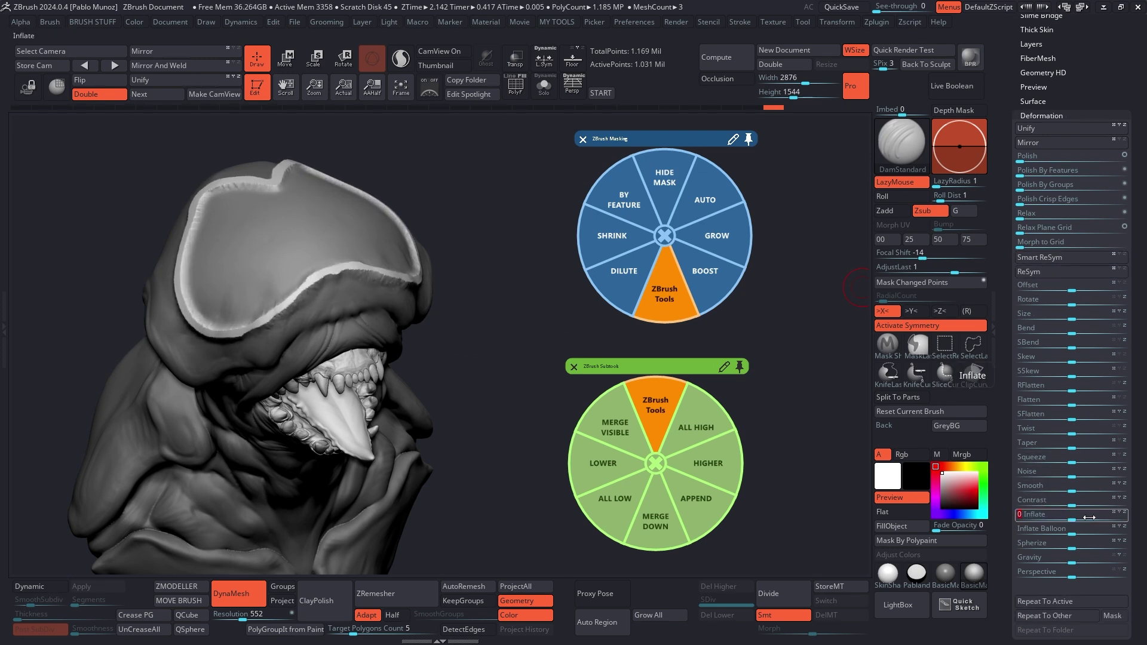
ctrl+drag(462, 220, 438, 259)
Smooth the inflated ridge along the edges of the creature's head dome
shift+drag(370, 270, 271, 319)
shift+drag(206, 188, 300, 165)
shift+drag(177, 261, 230, 317)
drag(457, 185, 393, 244)
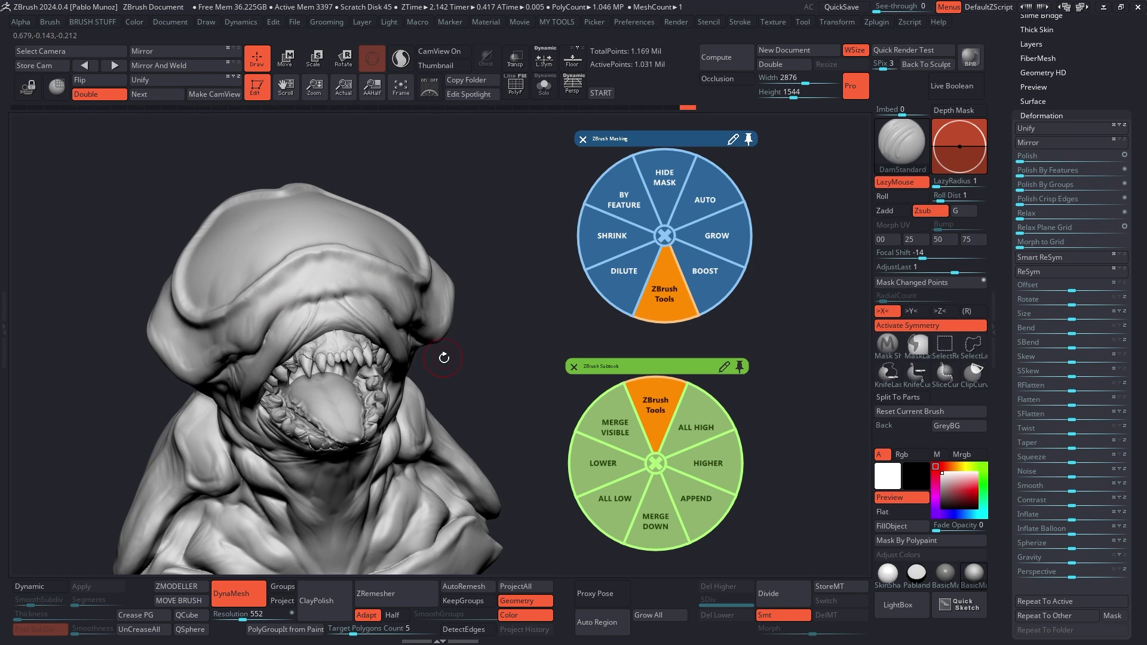
mouse_move(459, 372)
shift+mouse_down()
mouse_move(450, 384)
mouse_move(448, 335)
shift+mouse_up()
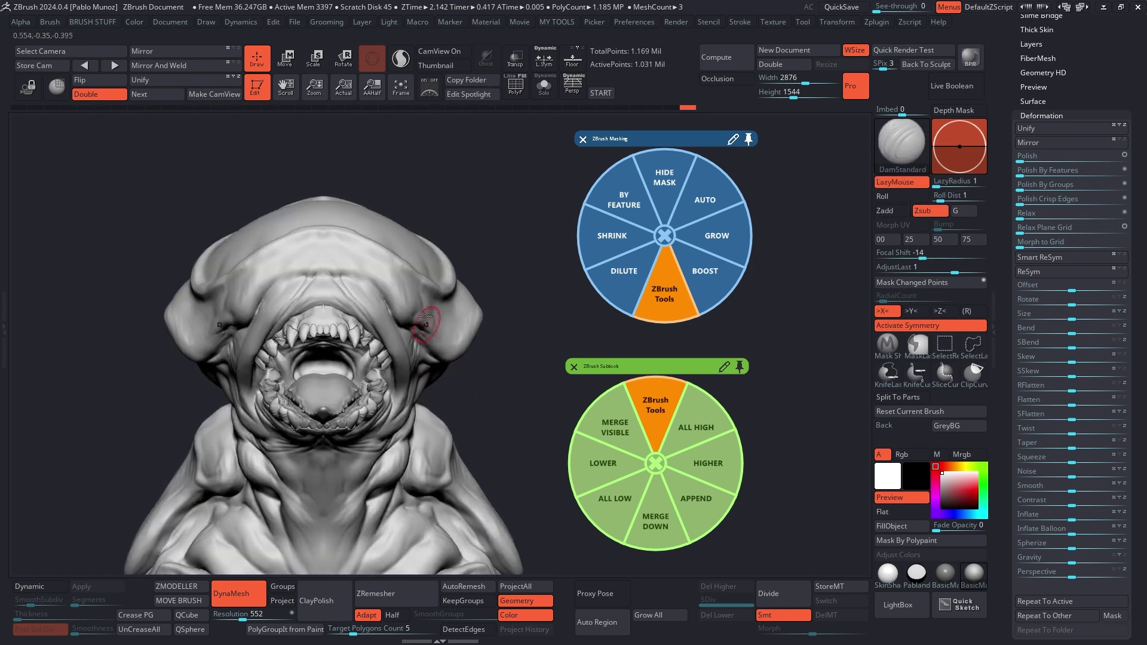
mouse_move(503, 235)
alt+mouse_down()
mouse_move(469, 243)
mouse_move(470, 272)
alt+mouse_up()
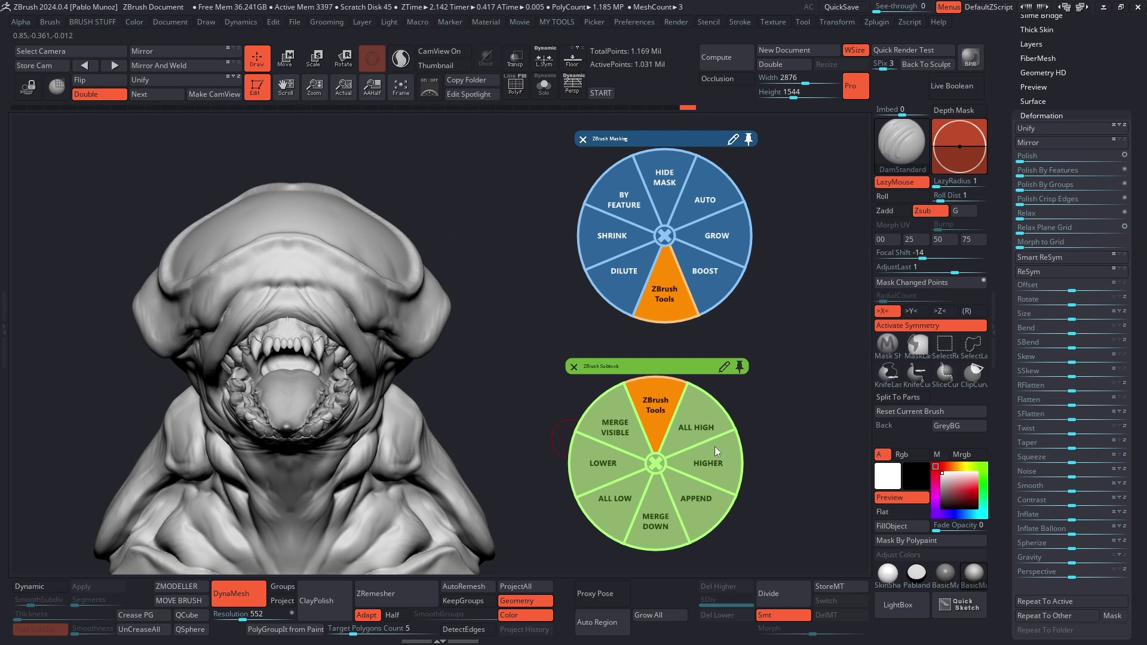
Unpin and close the ZBrush Subtools wheel covering the mesh picker
click(697, 500)
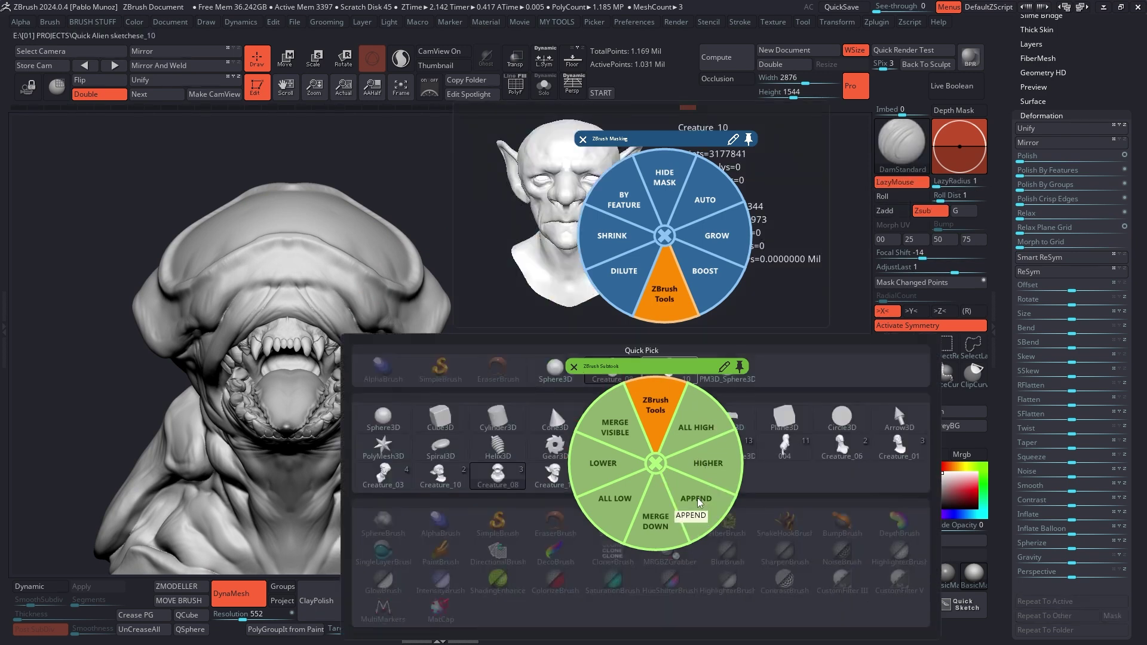
click(740, 368)
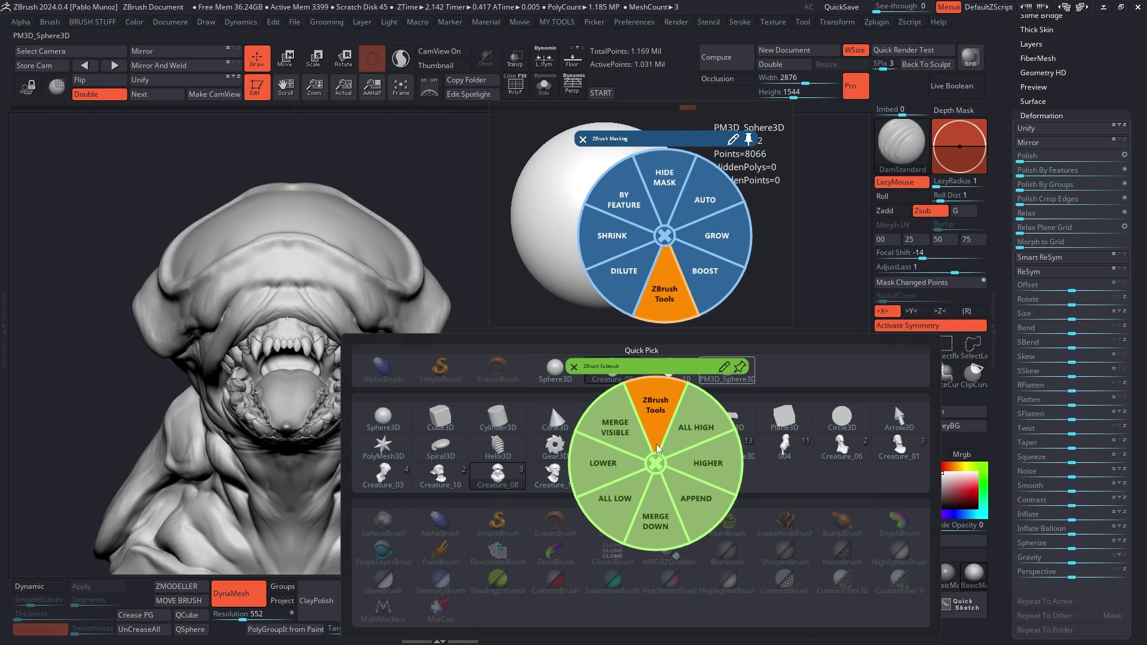
click(656, 460)
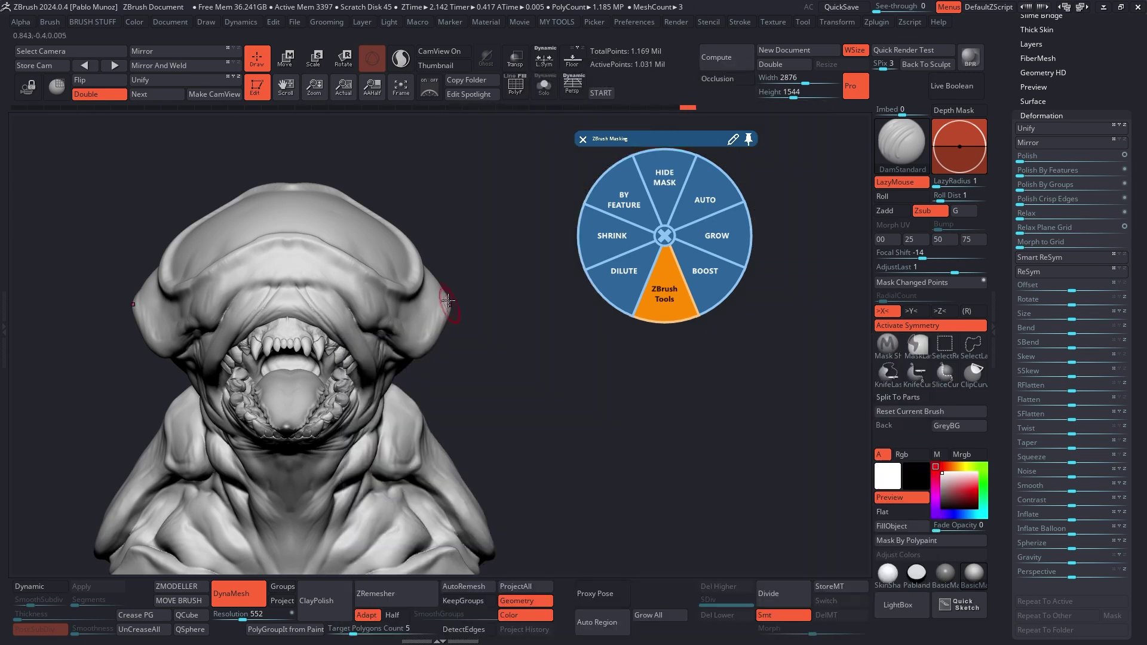
Append a sphere mesh as a new subtool through the ZBrush Subtools wheel
key(ctrl+space)
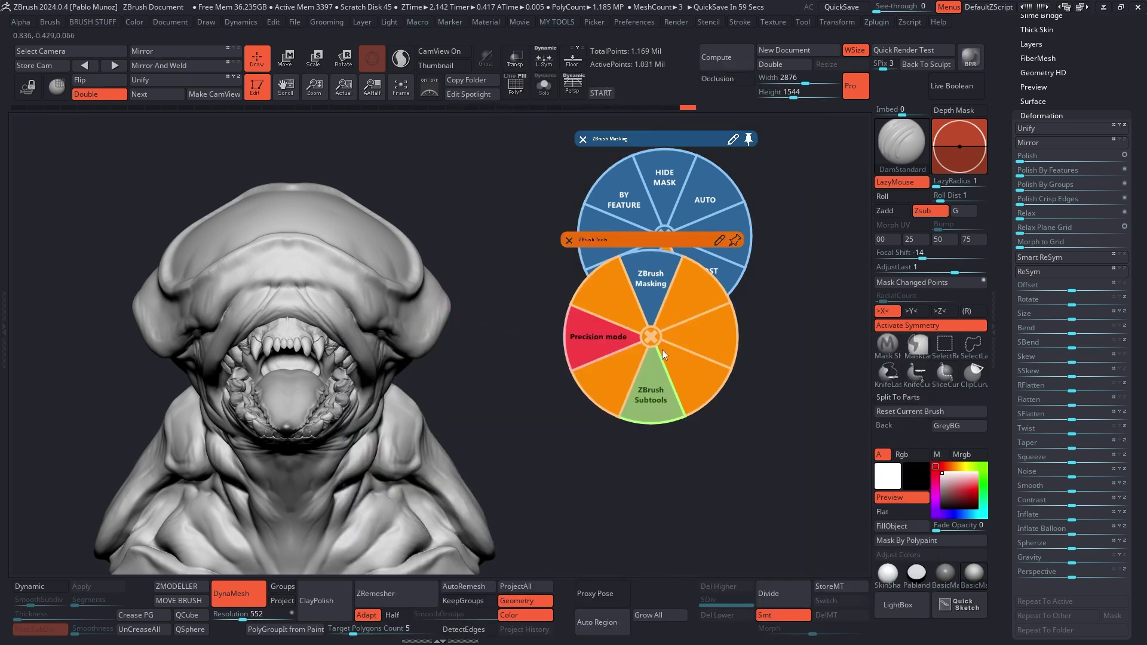
click(652, 392)
click(694, 429)
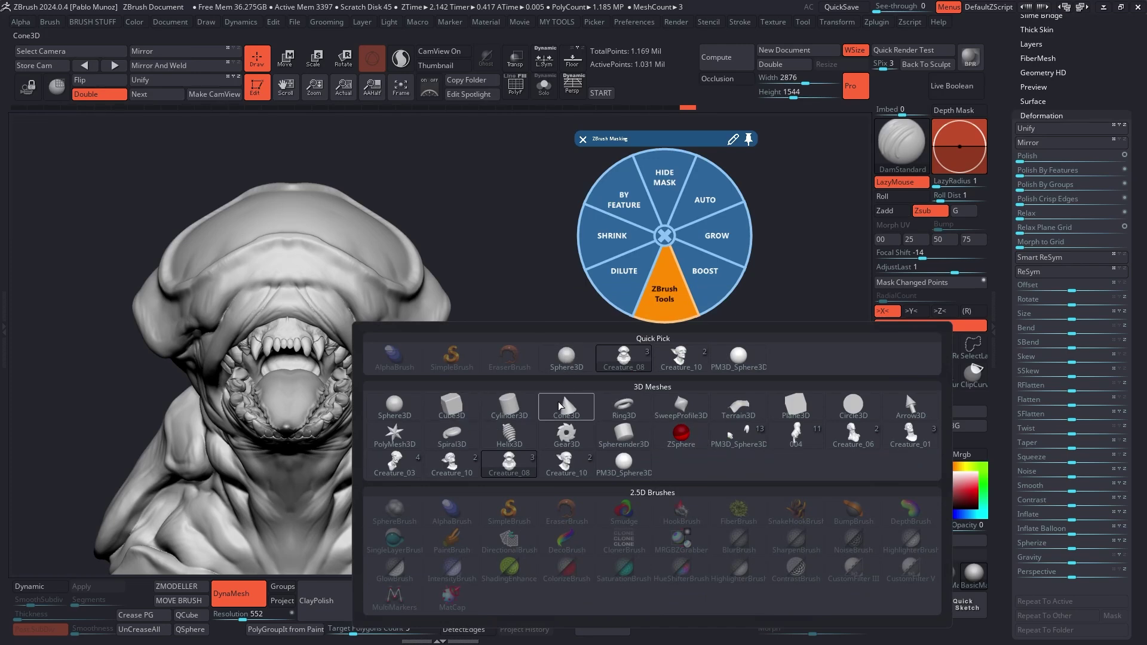
click(561, 398)
key(ctrl+space)
click(557, 425)
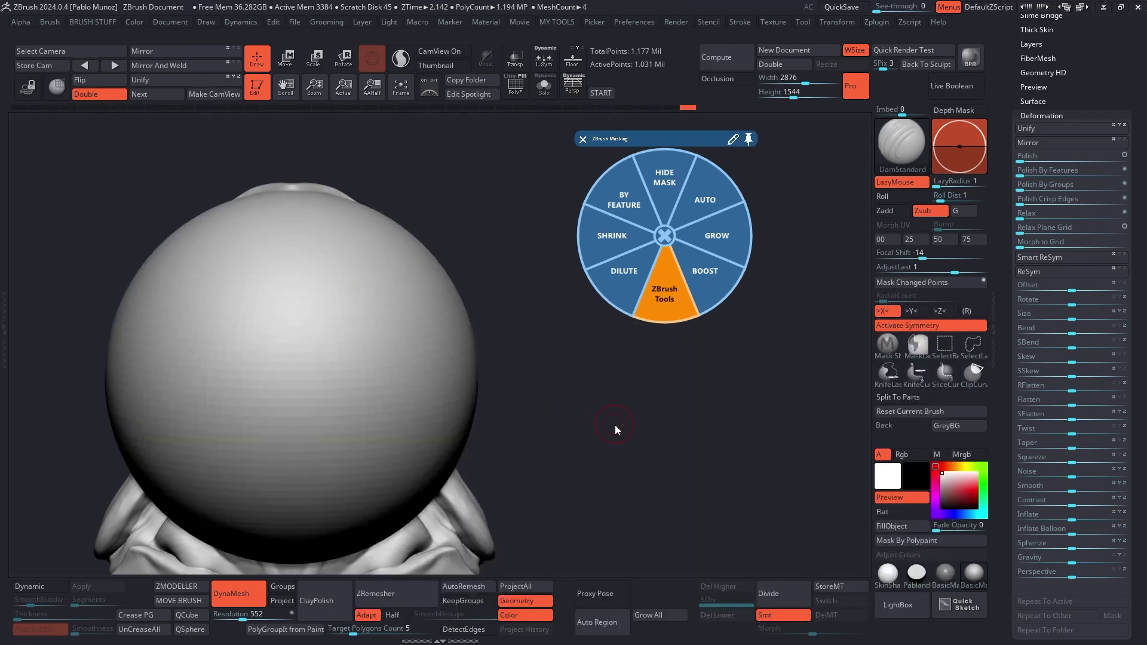
Shrink the appended sphere and place it as an eye on one side of the creature's head
ctrl+right_drag(613, 423, 546, 384)
key(w)
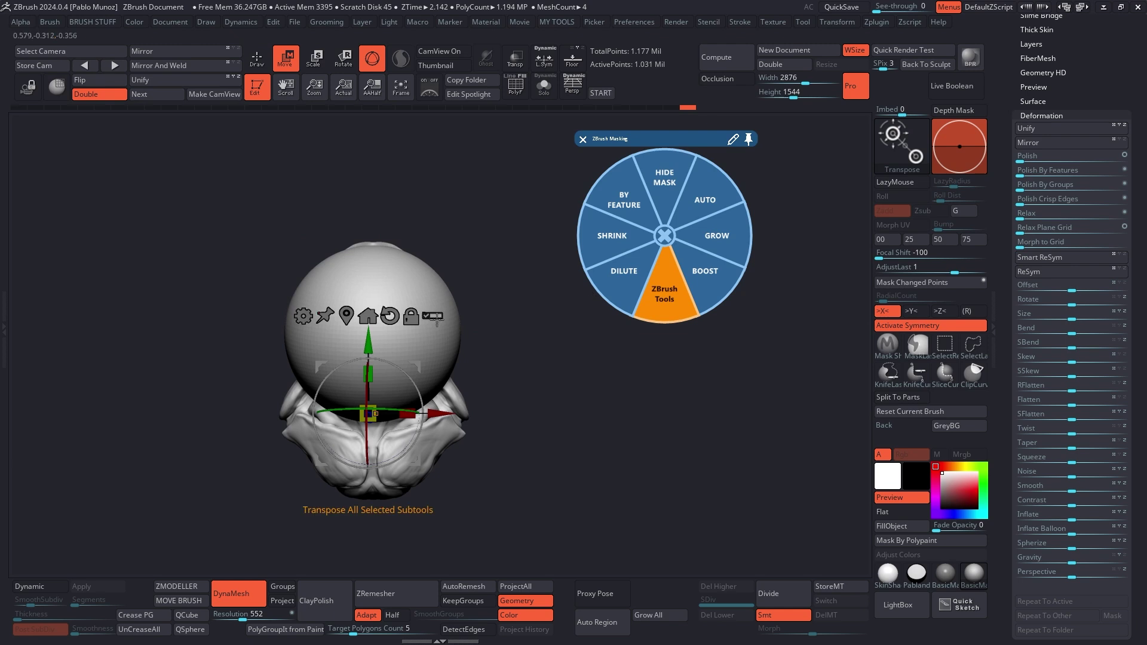
alt+click(451, 328)
drag(422, 387, 463, 327)
drag(411, 276, 494, 218)
right_drag(494, 217, 464, 250)
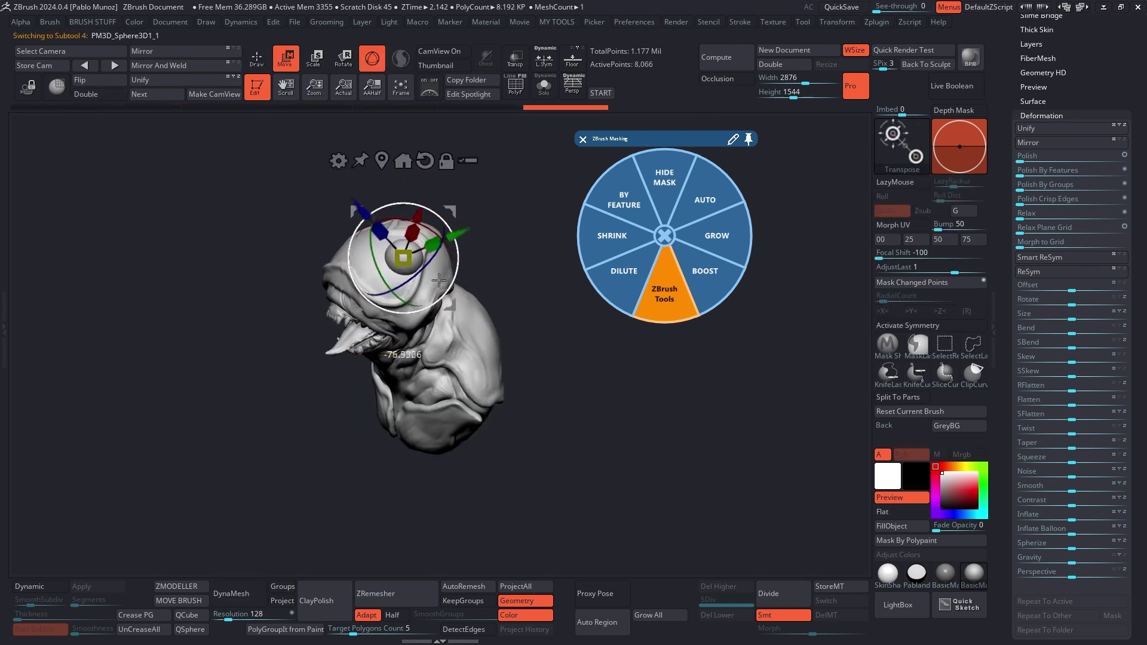
drag(450, 205, 448, 257)
mouse_move(463, 322)
right_down()
mouse_move(502, 295)
mouse_move(502, 340)
right_up()
Mirror and weld the eye sphere to the other side of the head
key(q)
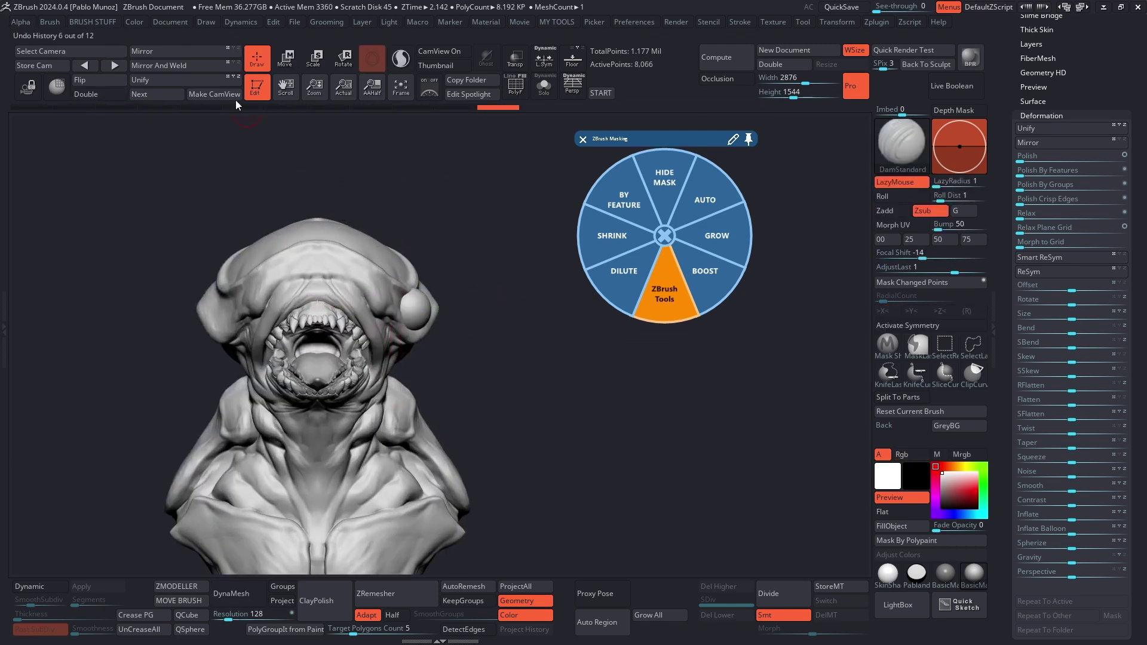
click(191, 64)
drag(514, 391, 497, 368)
Append a Ring3D mesh as a new subtool through the ZBrush Subtools wheel
click(665, 312)
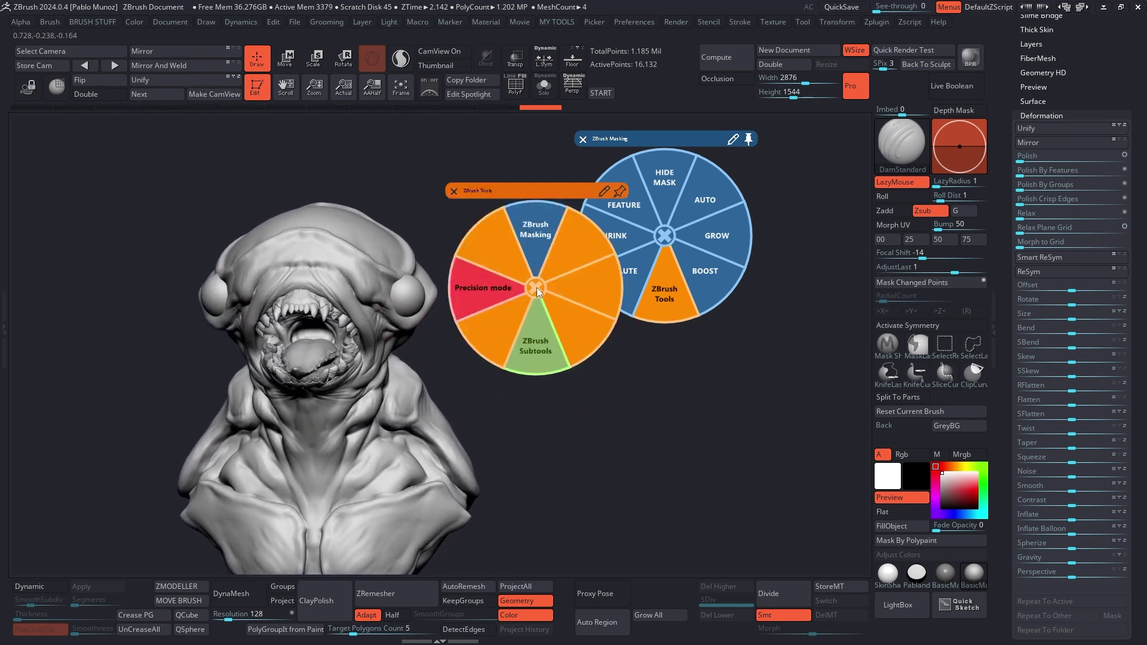
click(541, 350)
click(586, 398)
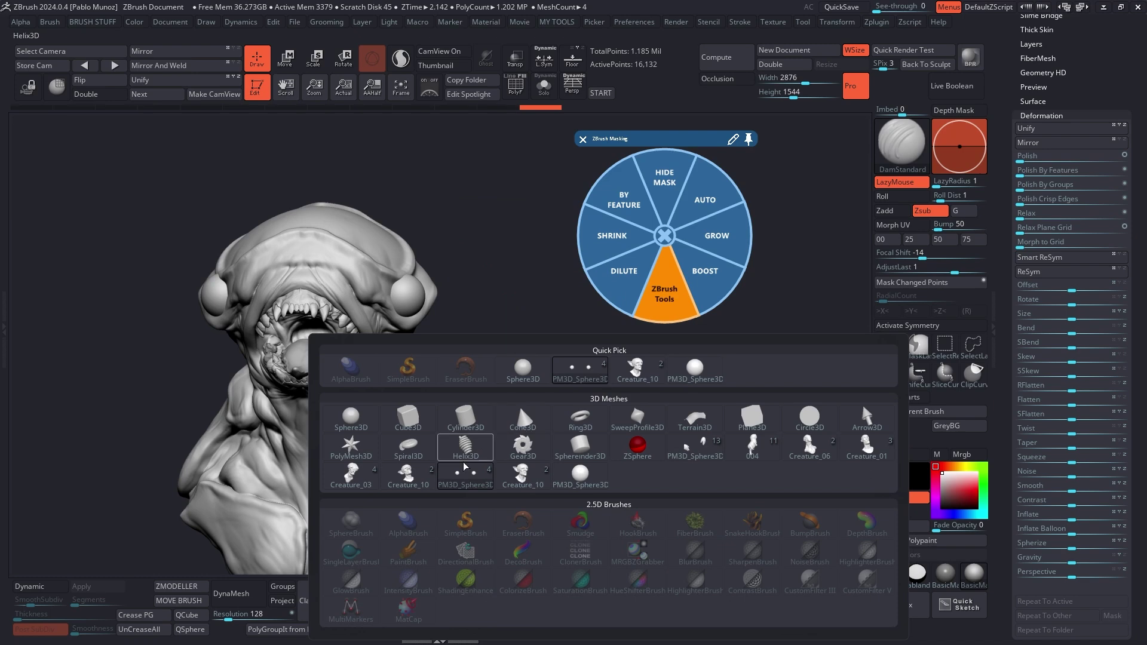
click(598, 431)
Select the ring subtool, scale it down and move it up to the creature's eye
key(w)
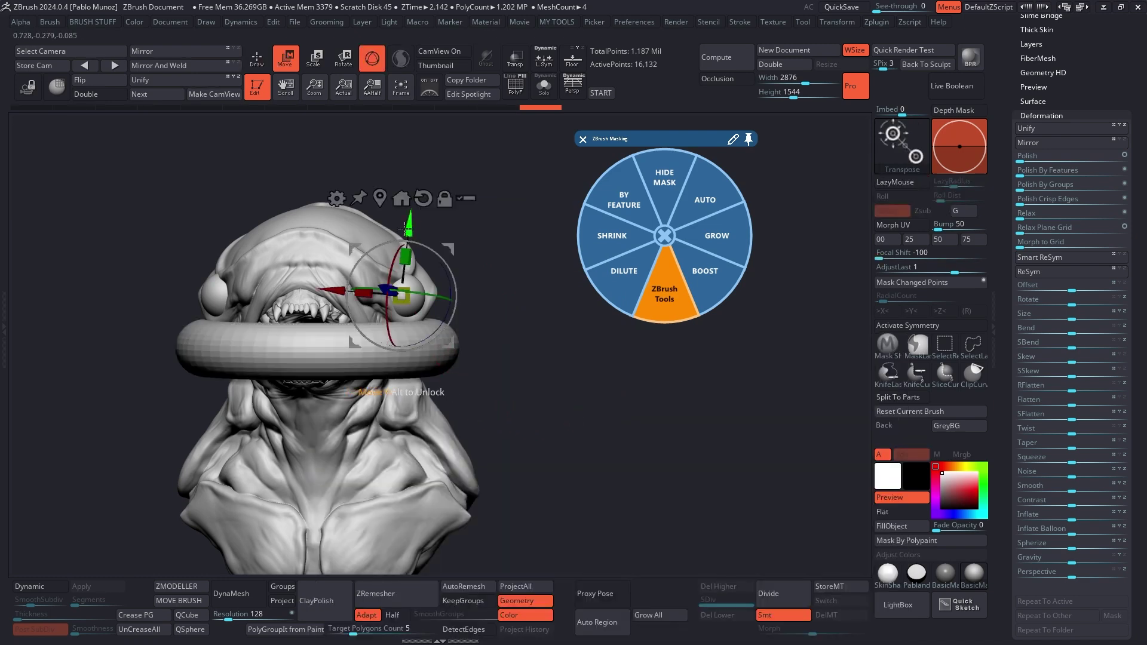
drag(409, 224, 410, 188)
key(ctrl+z)
alt+click(440, 353)
drag(317, 277, 316, 171)
drag(318, 243, 282, 251)
drag(365, 195, 440, 227)
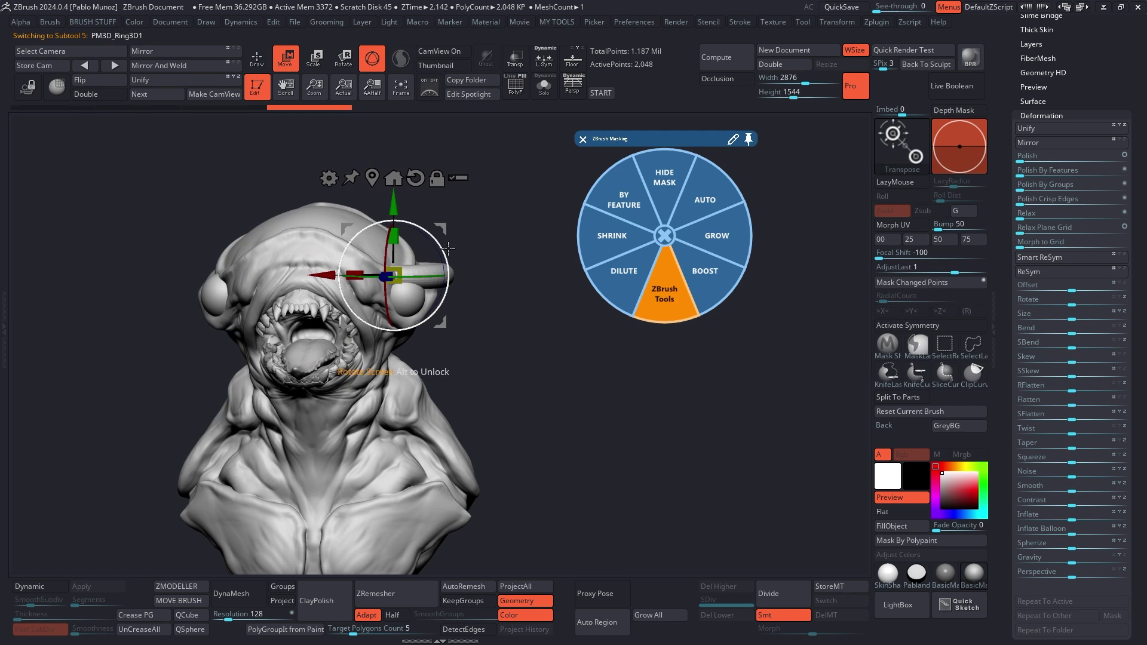
Adjust the ring's position, size and rotation to sit as an eyelid over the eye sphere
right_drag(526, 254, 448, 264)
drag(447, 263, 447, 286)
drag(442, 229, 413, 235)
drag(365, 281, 343, 283)
drag(417, 233, 411, 232)
right_drag(478, 227, 553, 218)
mouse_move(410, 236)
mouse_down()
mouse_move(502, 349)
mouse_move(492, 347)
mouse_up()
Mirror and weld the eyelid ring onto the opposite eye
key(q)
click(193, 67)
drag(485, 294, 421, 276)
Move the PM3D_Ring3D1 subtool above Creature_08 in the subtool order and select it
alt+click(425, 272)
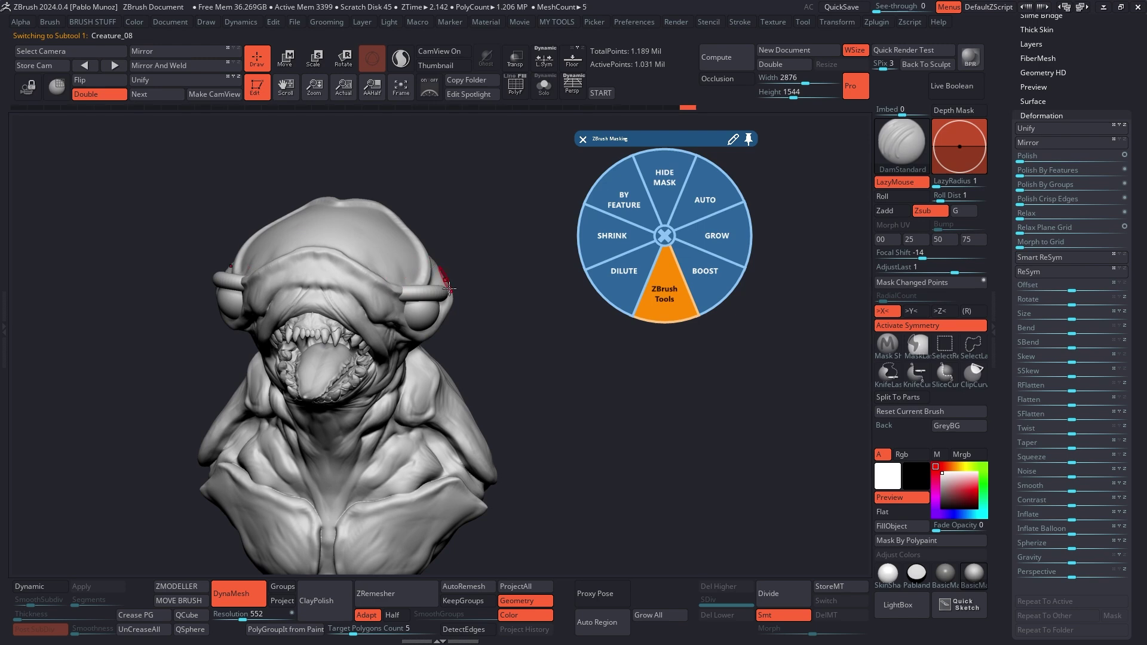
scroll(1036, 271, up, 10)
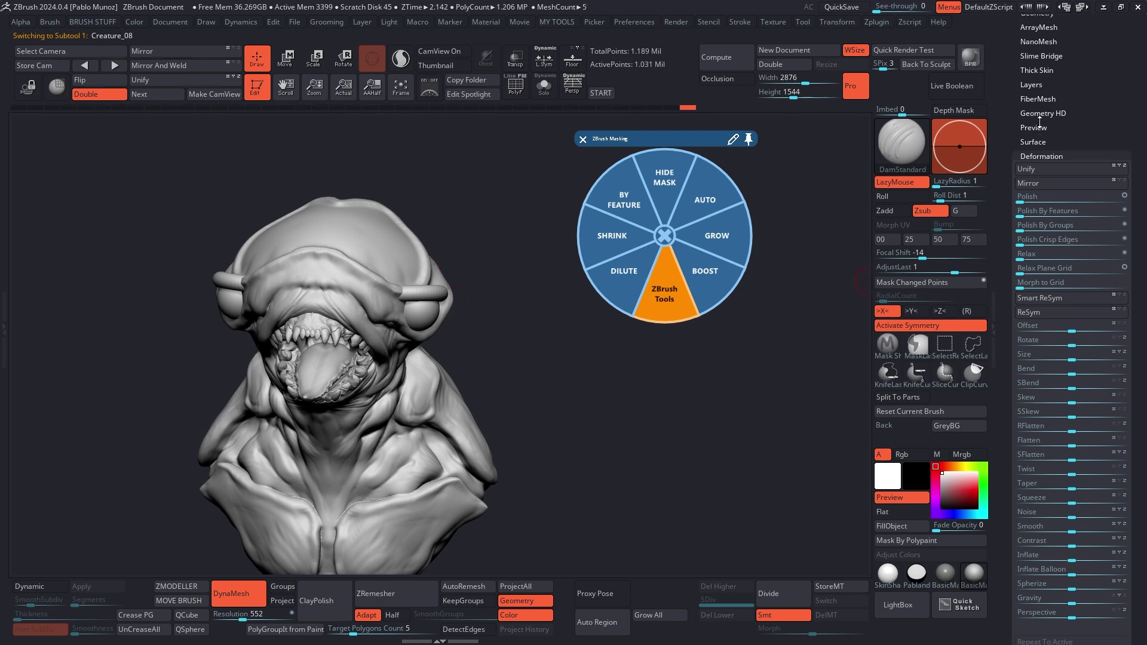
scroll(1037, 272, up, 4)
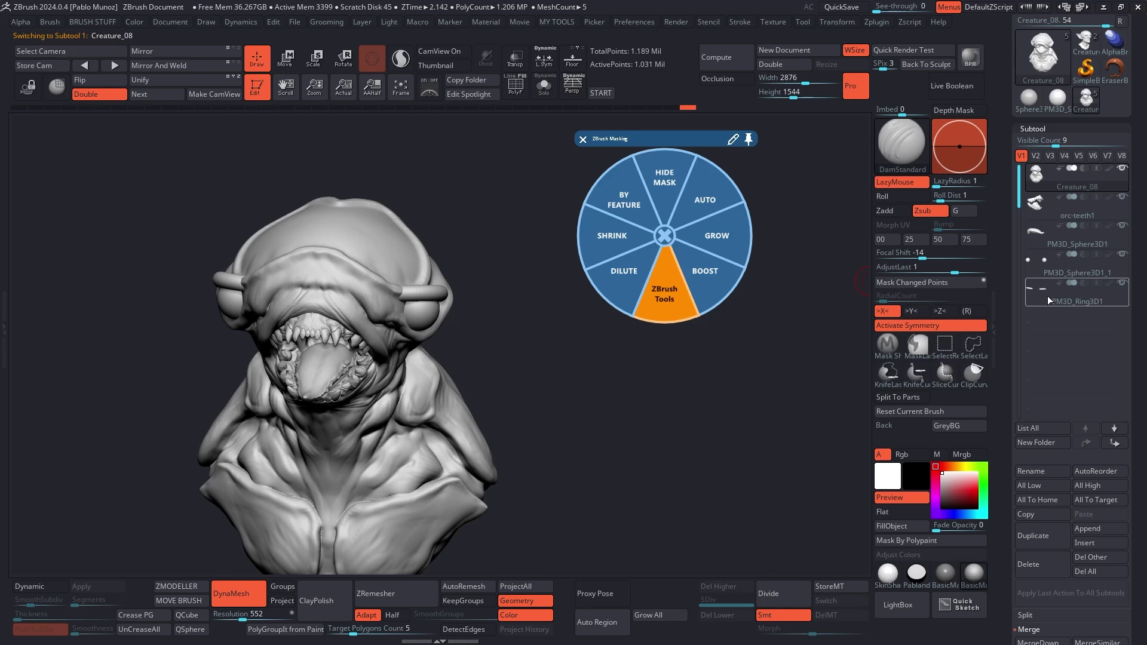
drag(1049, 192, 1059, 173)
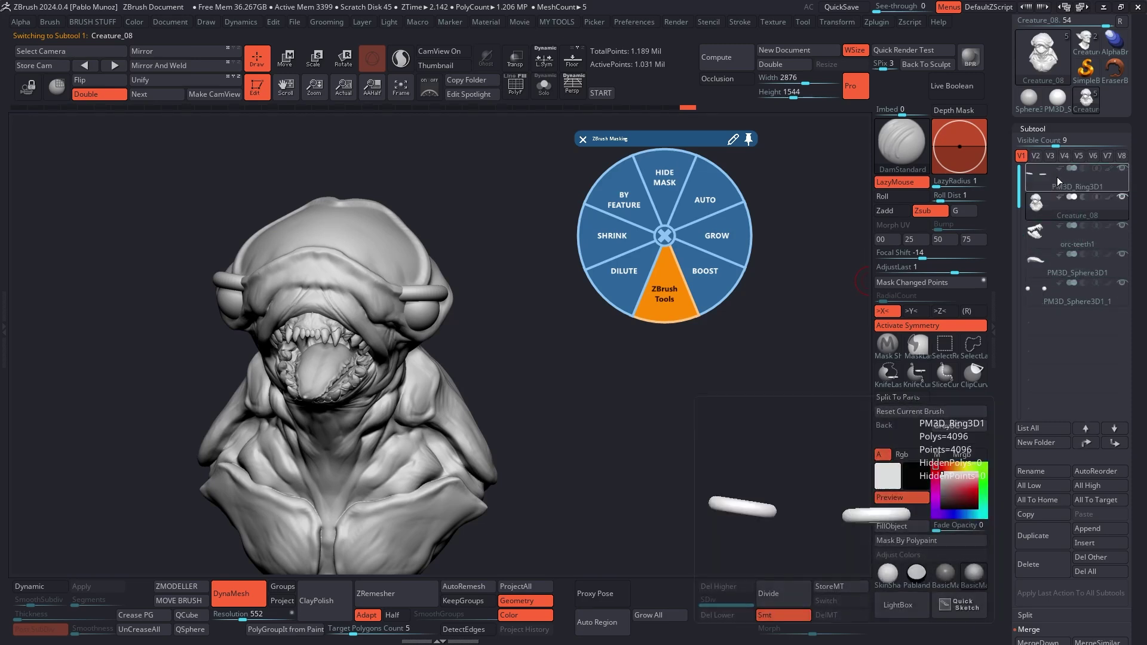
click(1061, 182)
key(alt+s)
drag(421, 334, 418, 367)
key(alt+s)
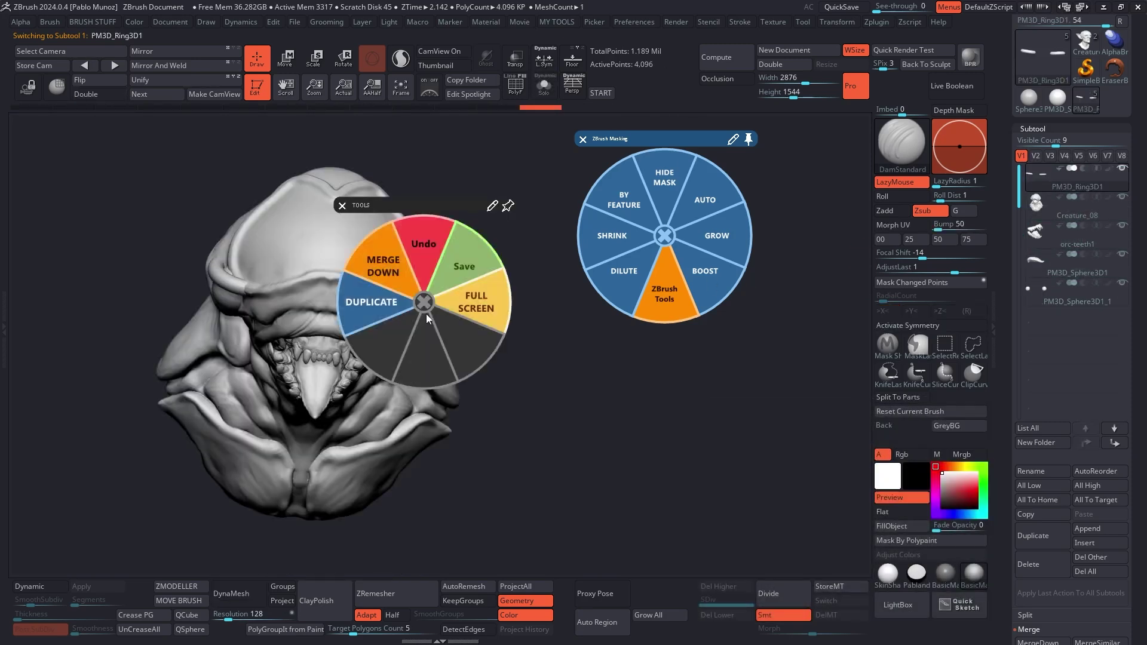
drag(472, 312, 479, 317)
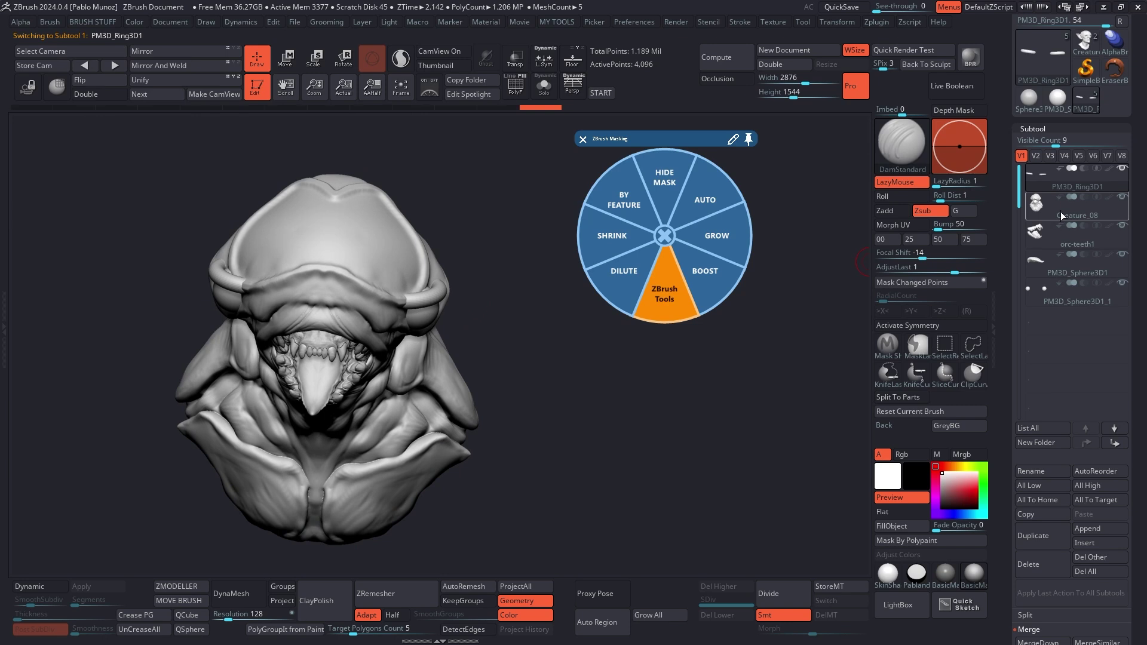
Merge the PM3D_Ring3D1 subtool down into Creature_08 using the ZBrush Subtools wheel and accept the non-undoable operation
click(662, 295)
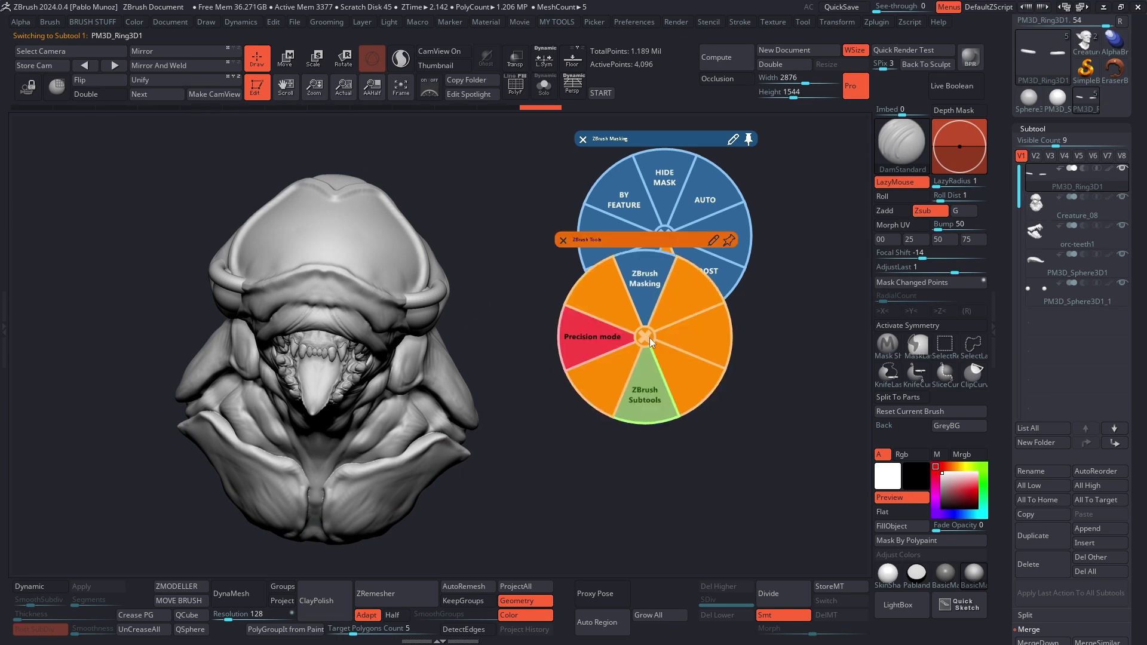
click(650, 391)
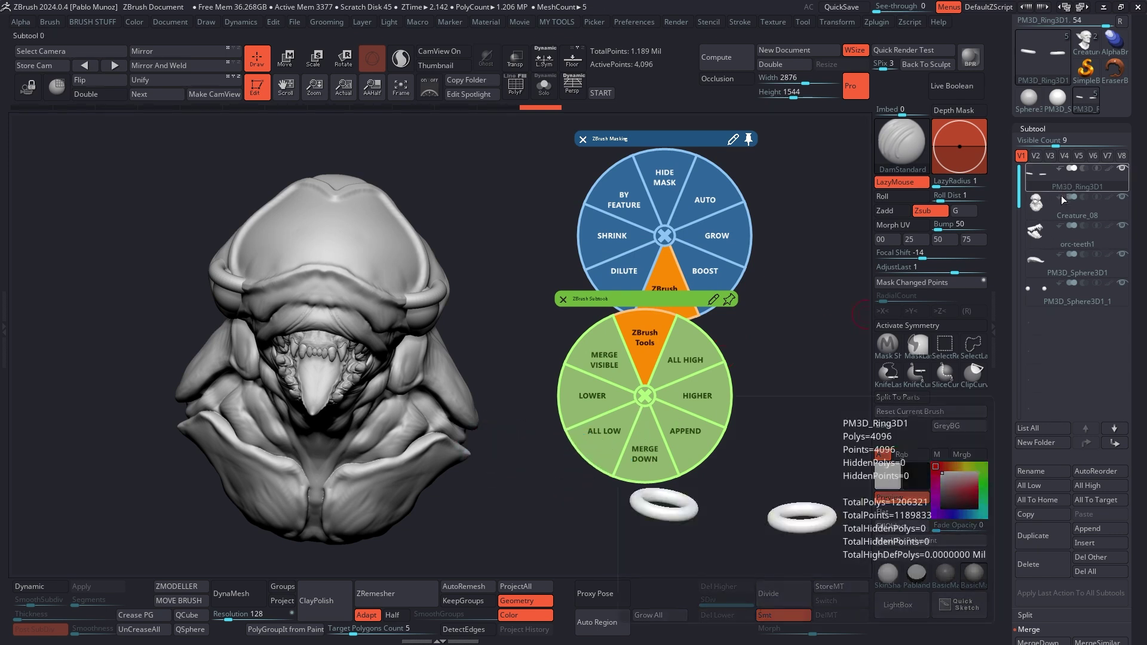
click(647, 453)
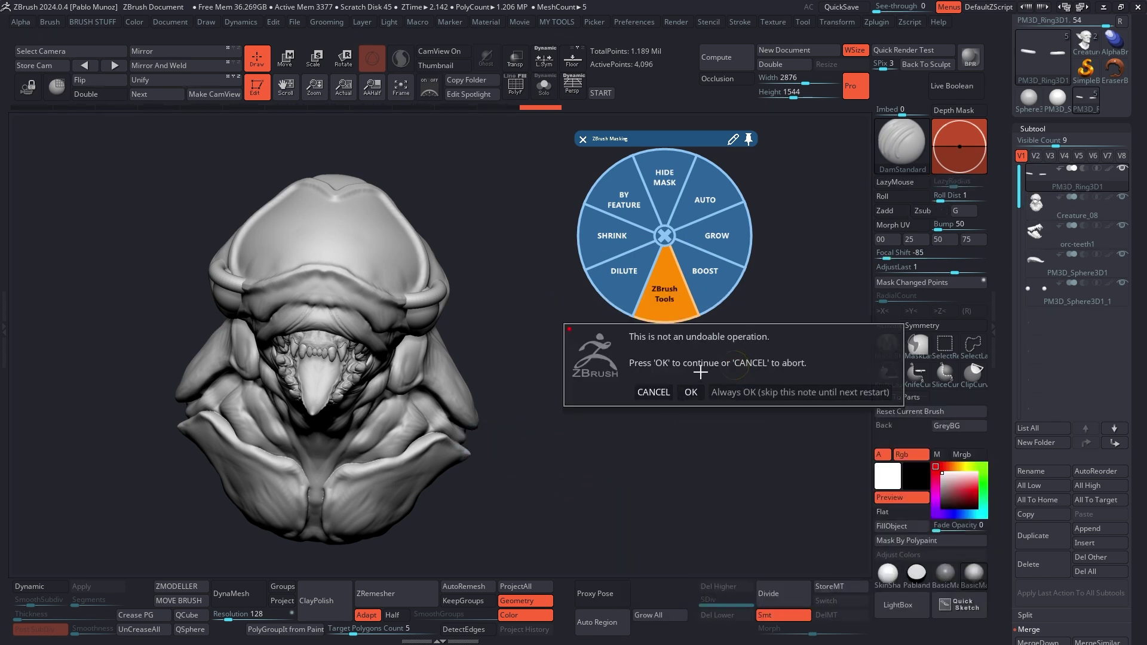
click(691, 392)
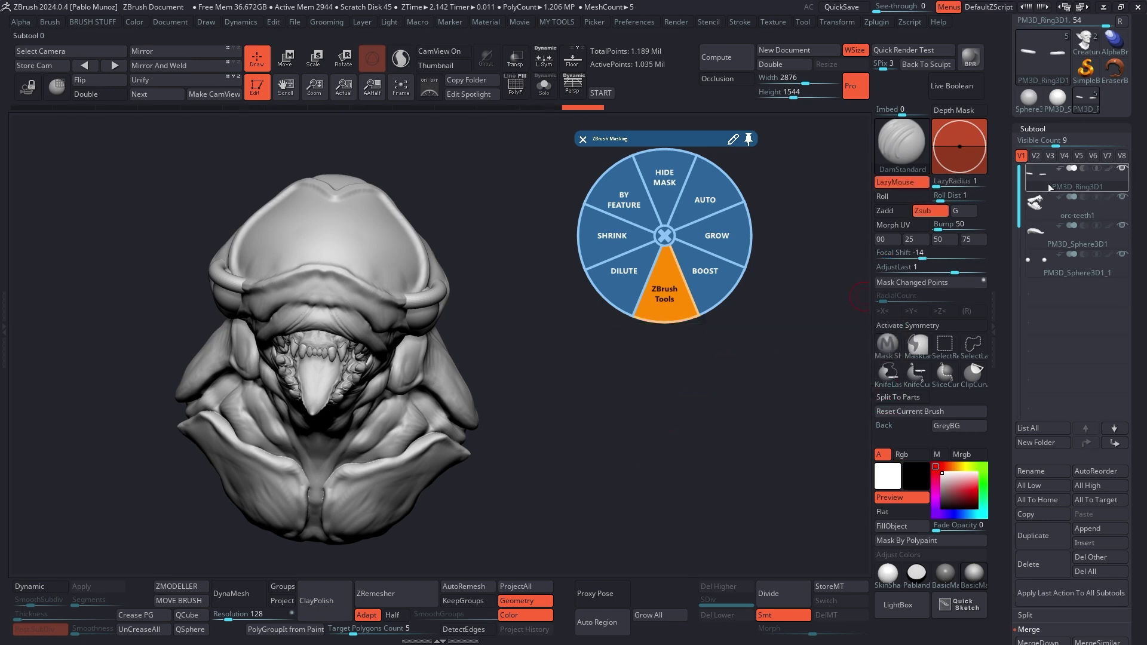
Isolate the merged creature and DynaMesh it at resolution 1064 to fuse the eyelid rings with the head
mouse_move(574, 390)
mouse_down()
mouse_move(569, 371)
mouse_move(436, 299)
mouse_up()
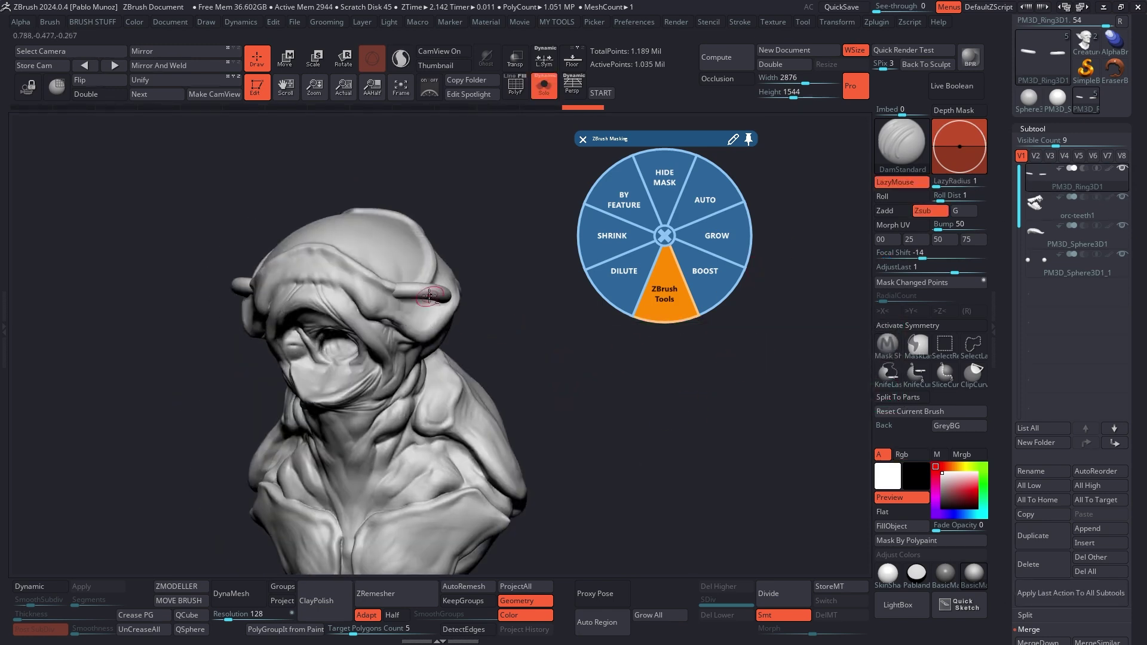
alt+drag(504, 274, 534, 373)
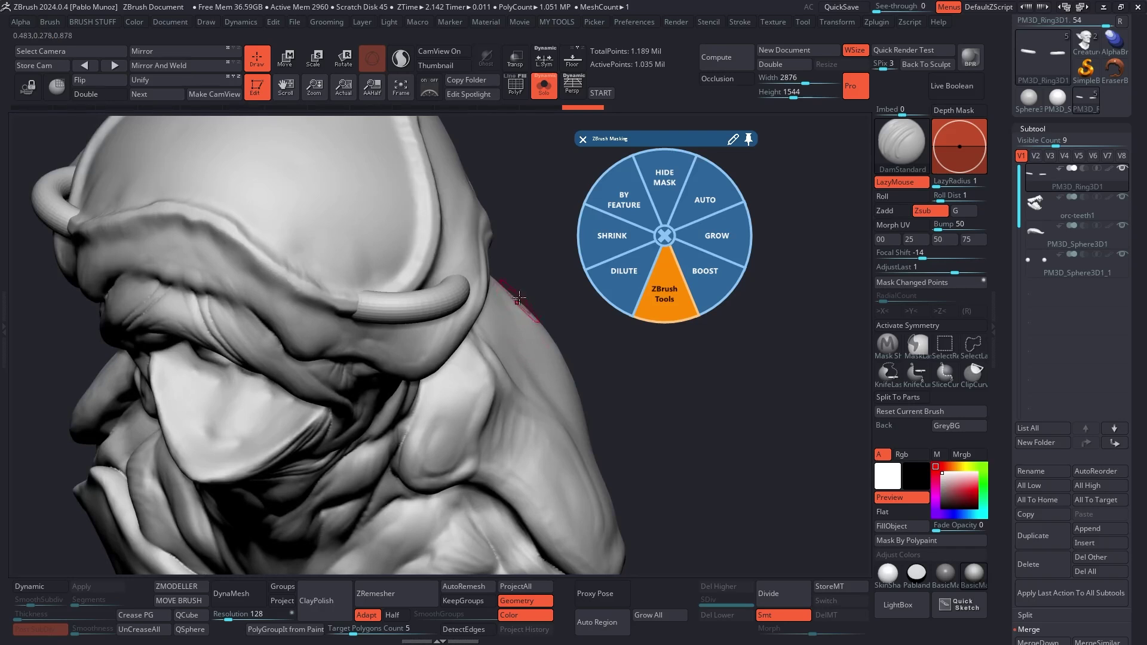
shift+drag(372, 314, 358, 303)
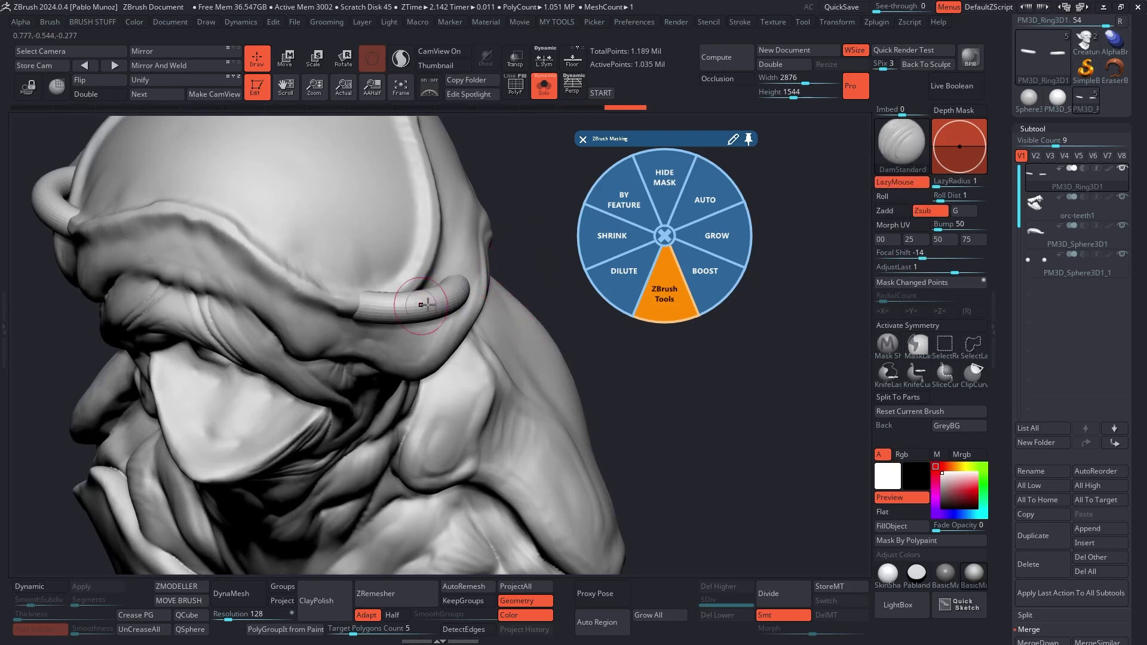
click(253, 617)
click(245, 595)
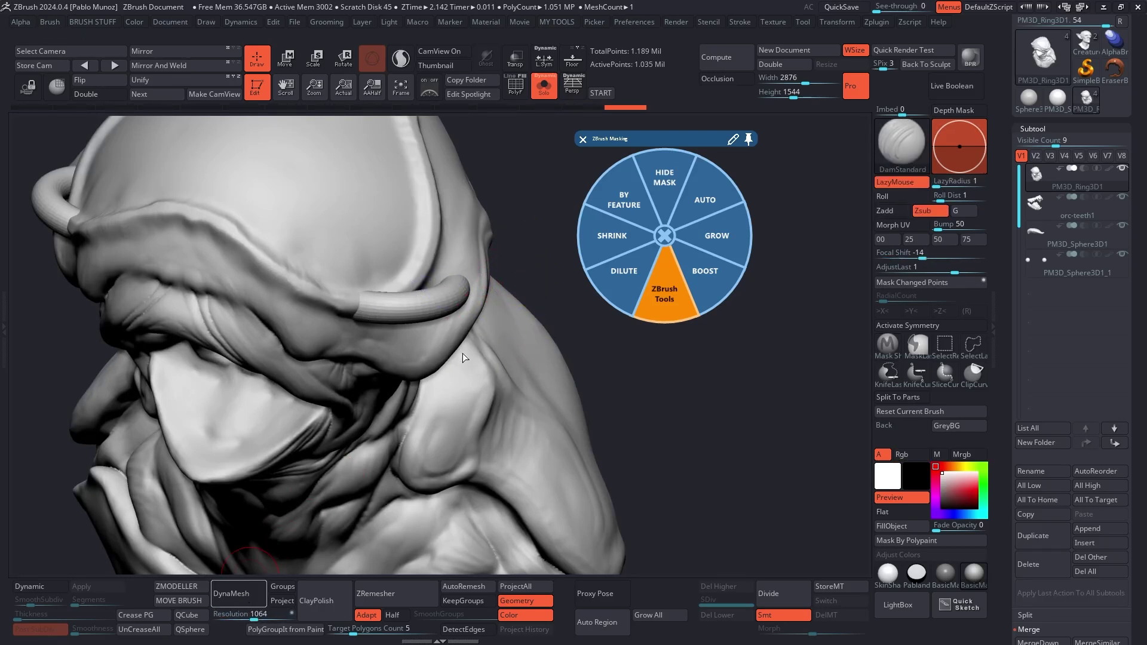
shift+drag(456, 292, 456, 287)
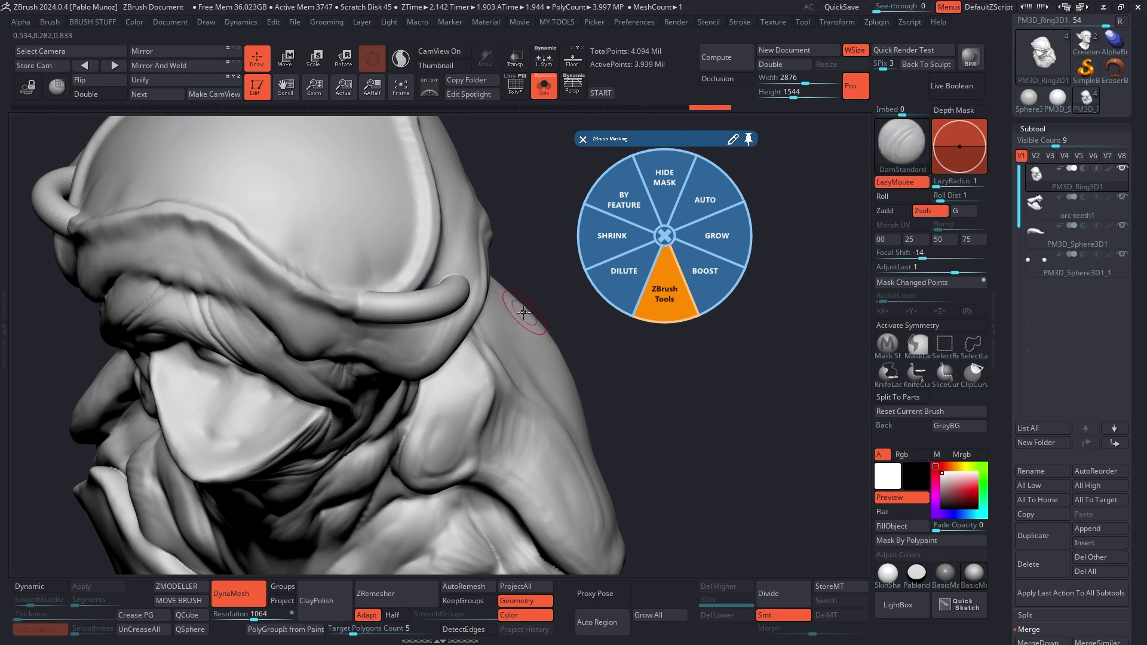
mouse_move(646, 375)
ctrl+right_down()
mouse_move(631, 377)
mouse_move(666, 389)
mouse_move(625, 357)
ctrl+right_up()
Show all subtools again, and pin the ZBrush Subtools and ZBrush Tools wheels open alongside the ZBrush Masking wheel
click(667, 299)
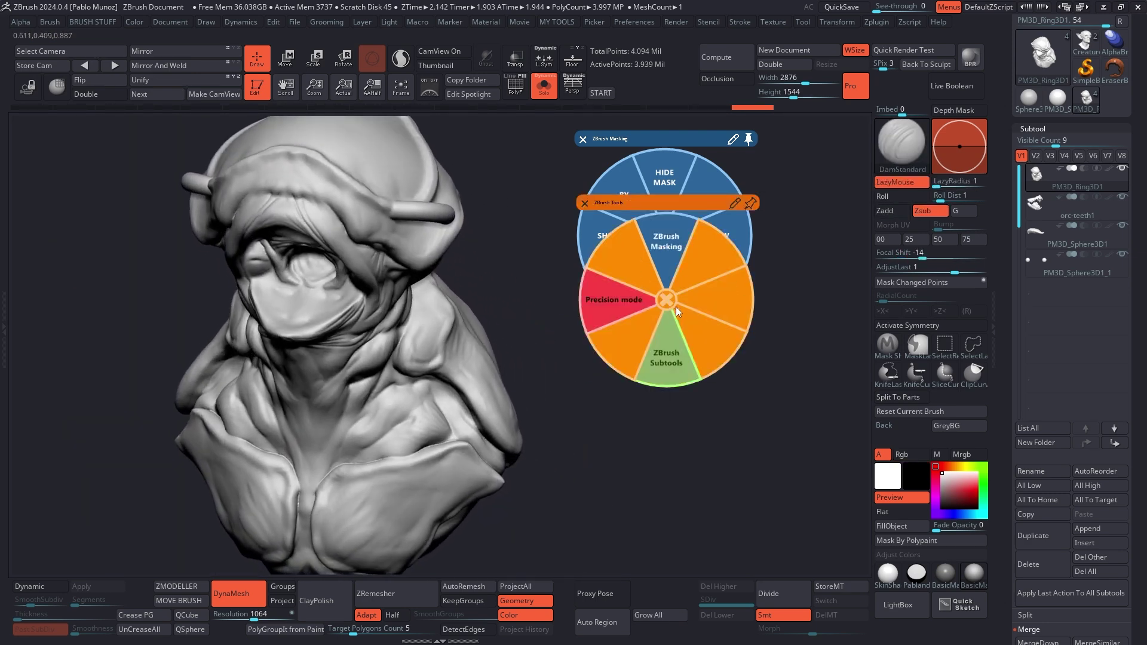
click(672, 337)
drag(520, 333, 520, 362)
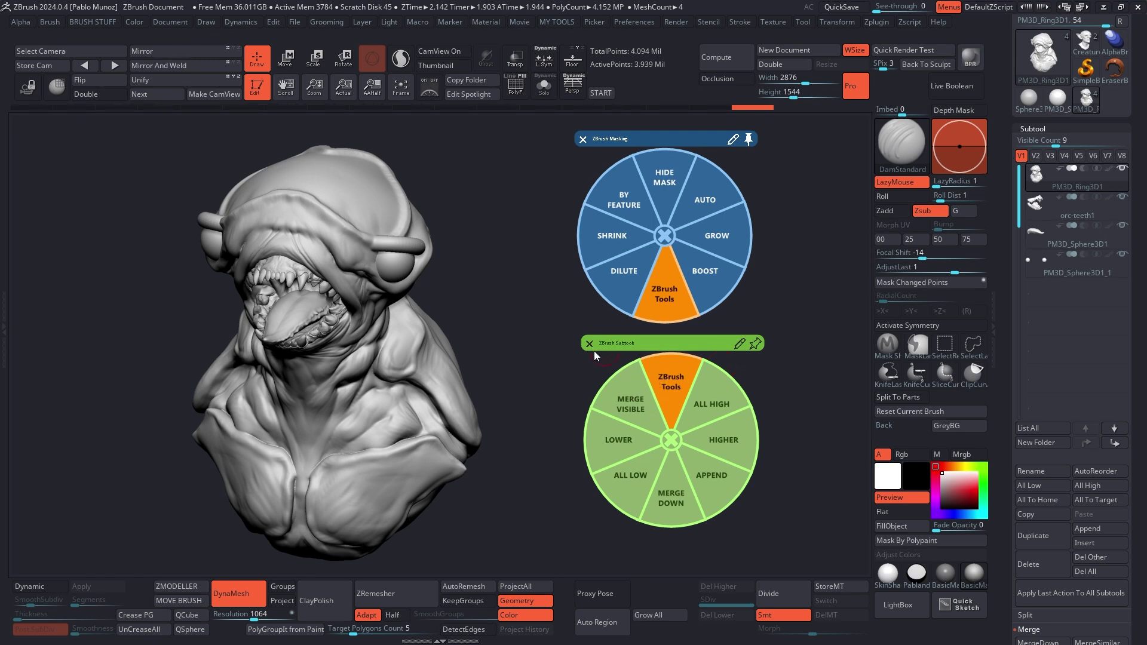
right_click(477, 299)
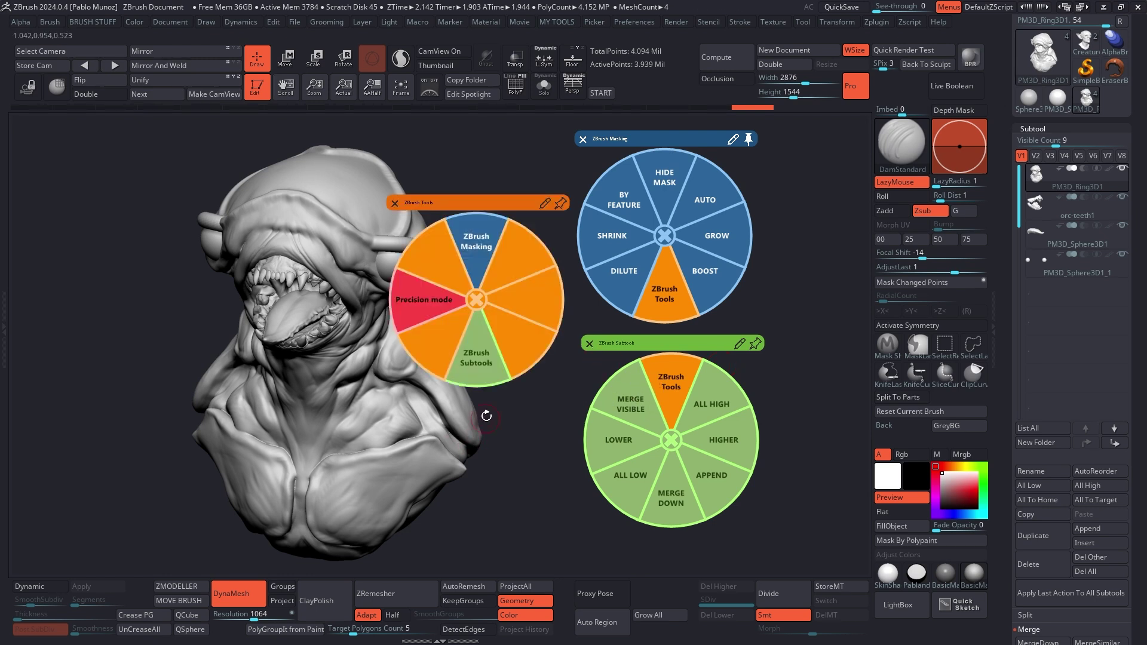
drag(550, 203, 539, 226)
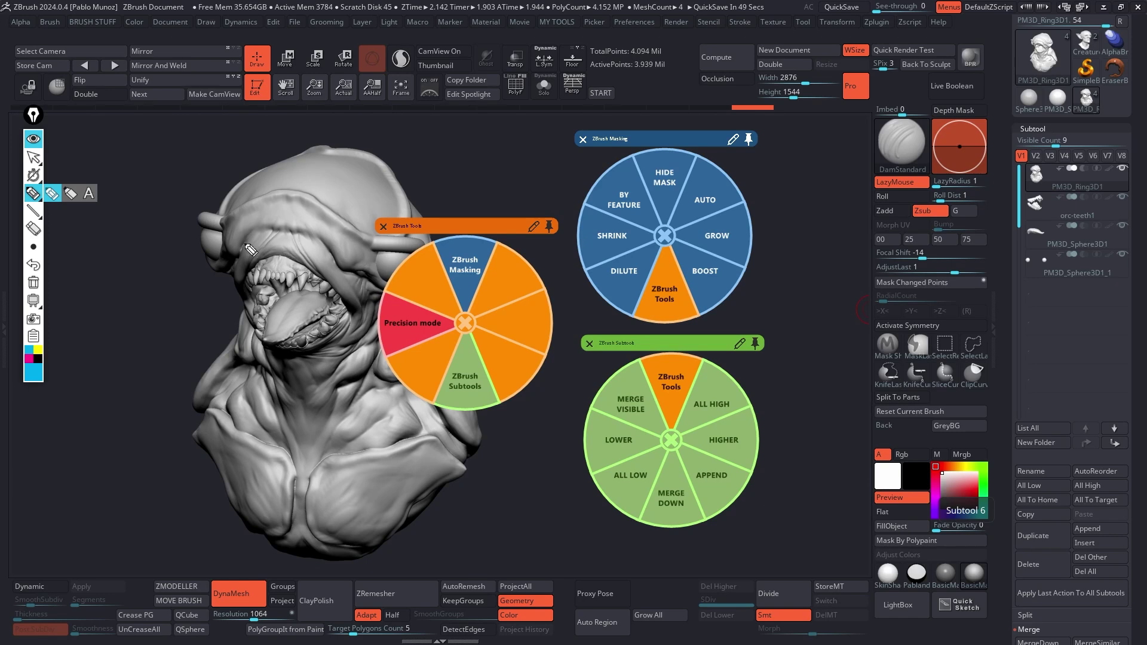
Annotate the screen with blue and green arrows from the ZBrush Tools wheel, sketch two extra yellow wheels, and hide the annotations
drag(459, 219, 577, 162)
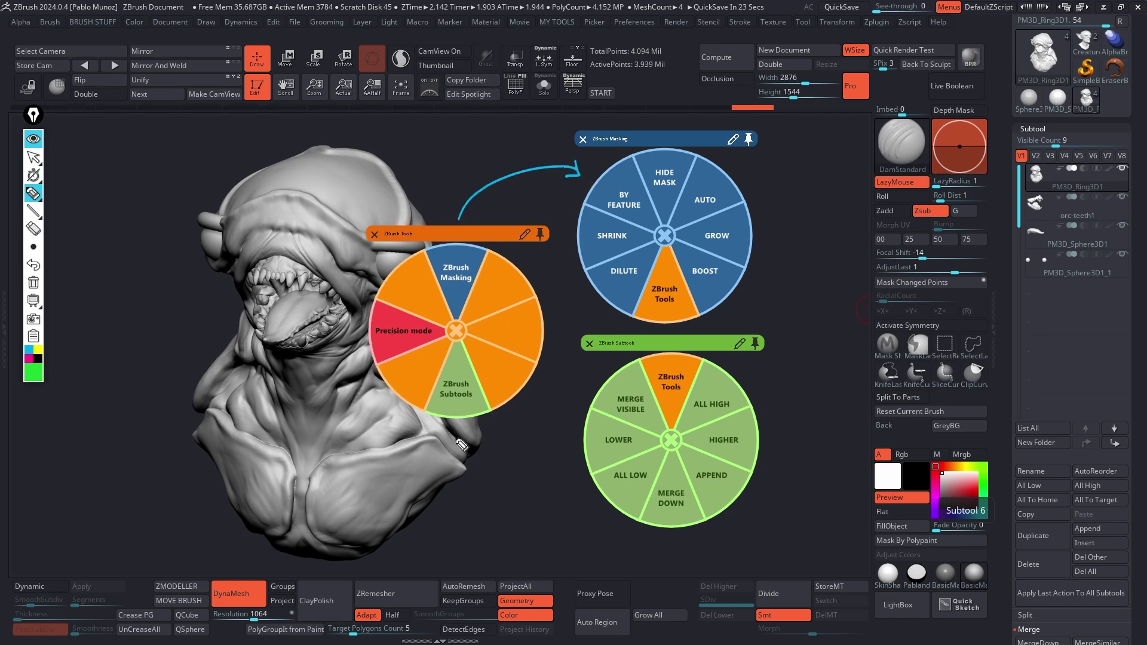
mouse_move(455, 432)
mouse_down()
mouse_move(553, 495)
mouse_move(587, 494)
mouse_up()
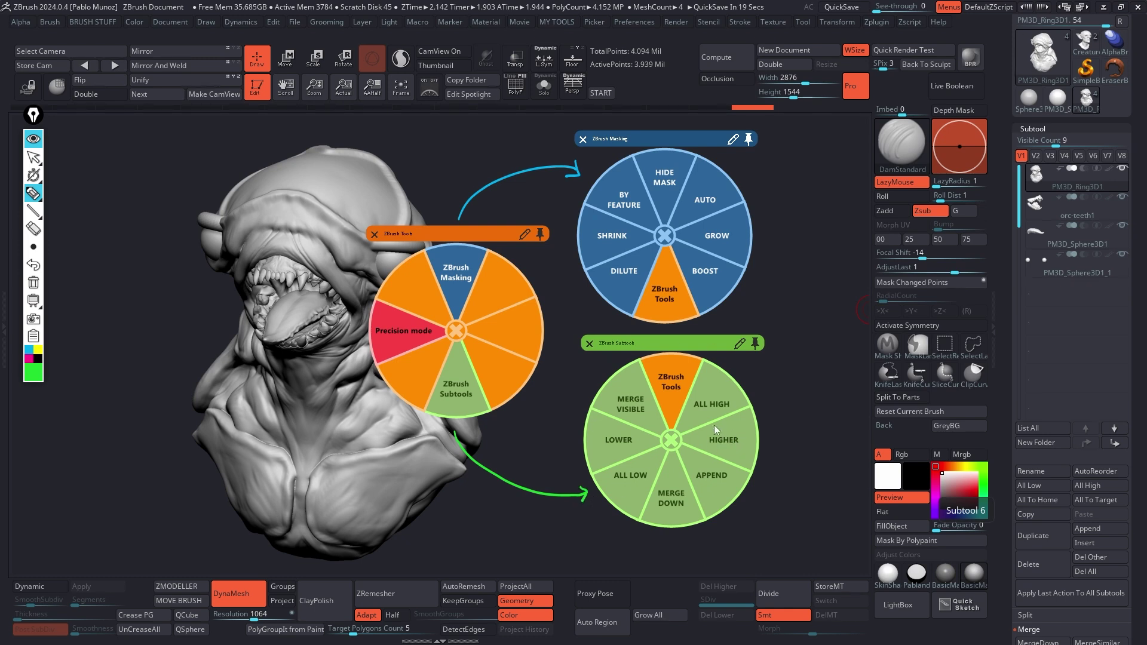
click(36, 353)
drag(789, 217, 755, 226)
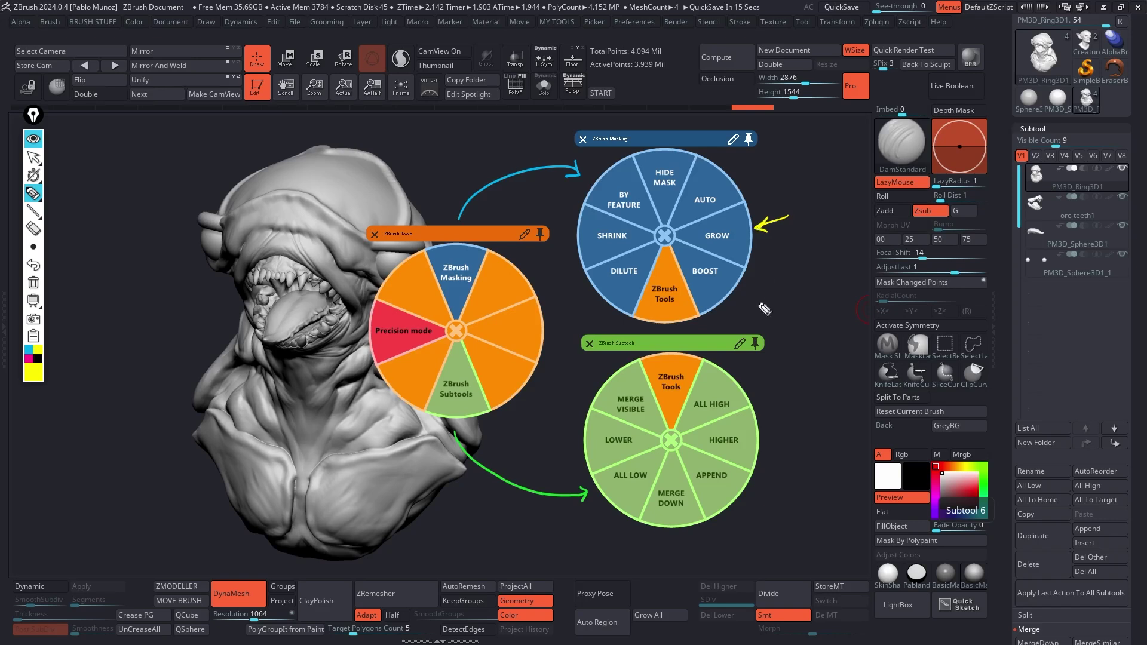
mouse_move(869, 145)
mouse_down()
mouse_move(899, 256)
mouse_move(890, 156)
mouse_move(827, 254)
mouse_up()
drag(821, 150, 893, 266)
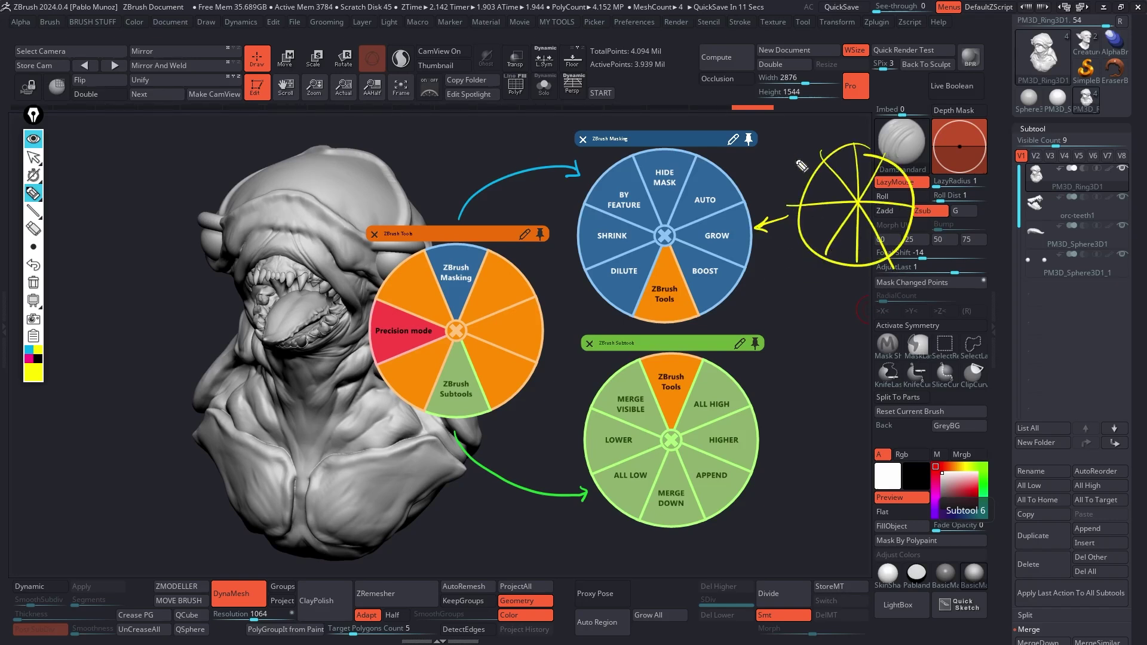
mouse_move(832, 297)
mouse_down()
mouse_move(835, 264)
mouse_move(862, 248)
mouse_move(842, 259)
mouse_up()
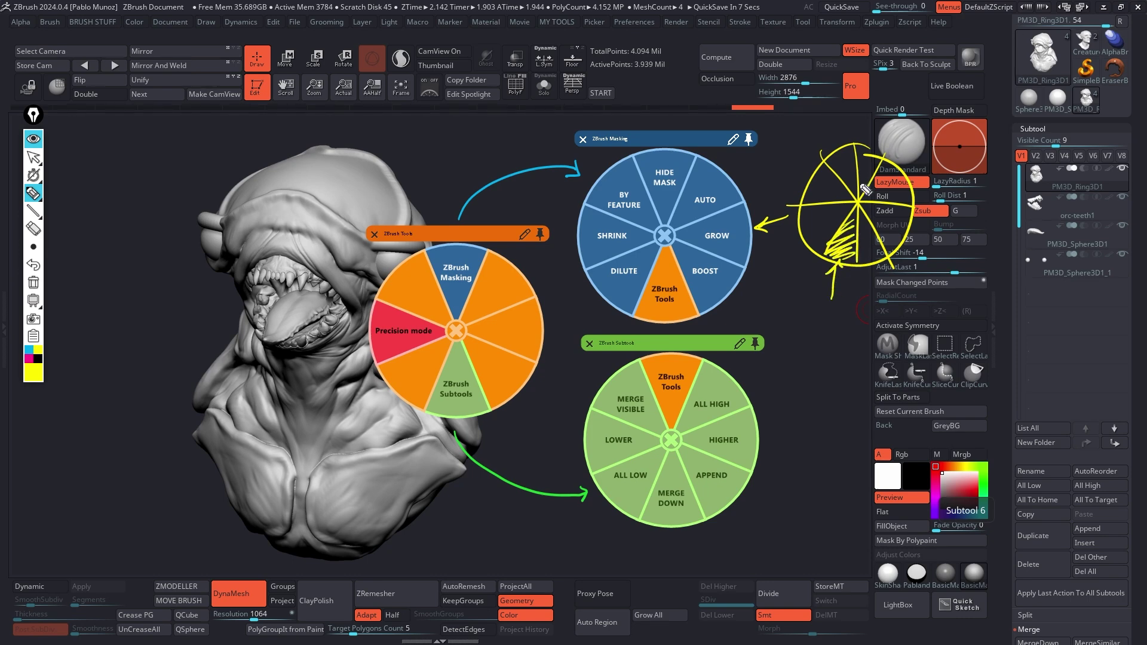
mouse_move(853, 324)
mouse_down()
mouse_move(842, 302)
mouse_move(898, 338)
mouse_up()
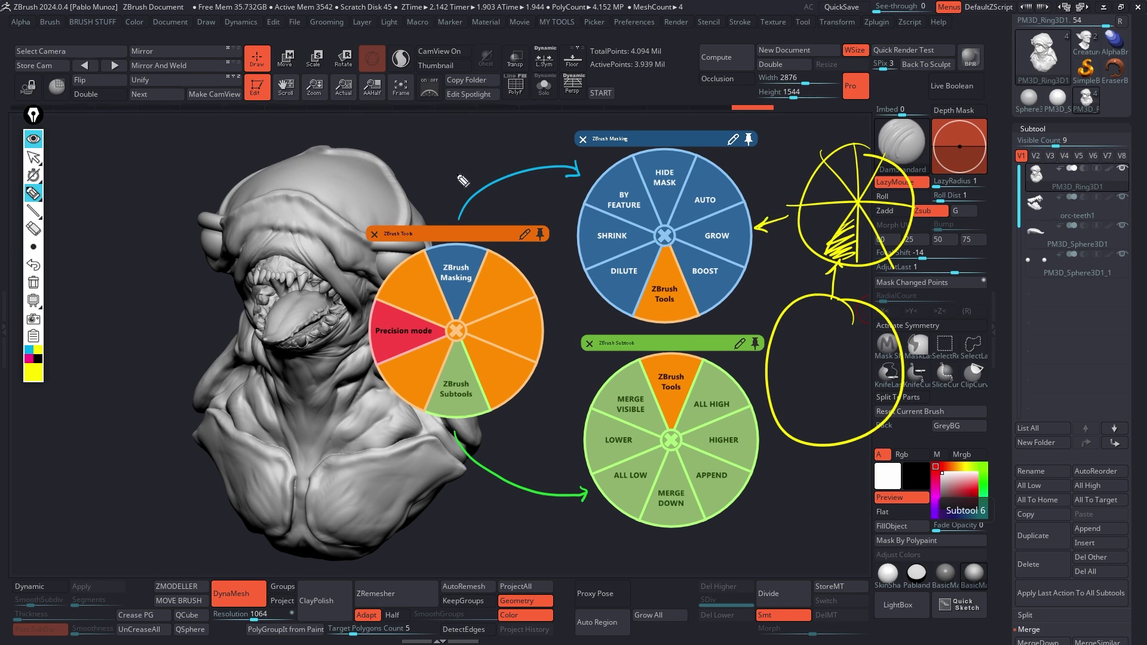
click(33, 139)
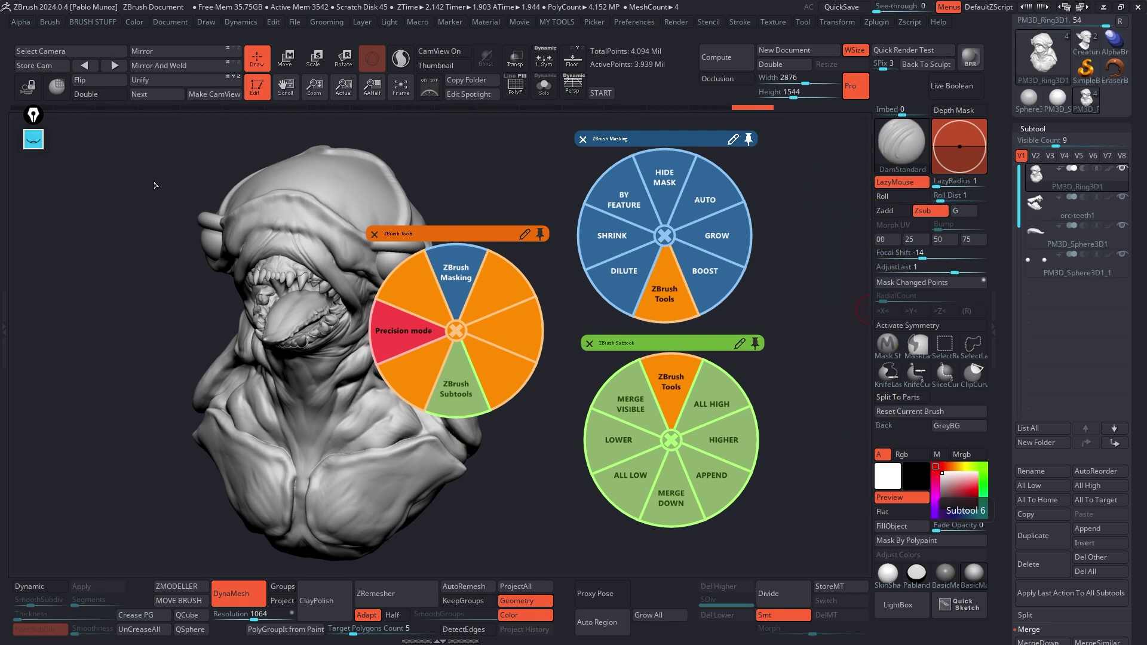
Close the ZBrush Tools, ZBrush Masking and ZBrush Subtools wheels
click(374, 234)
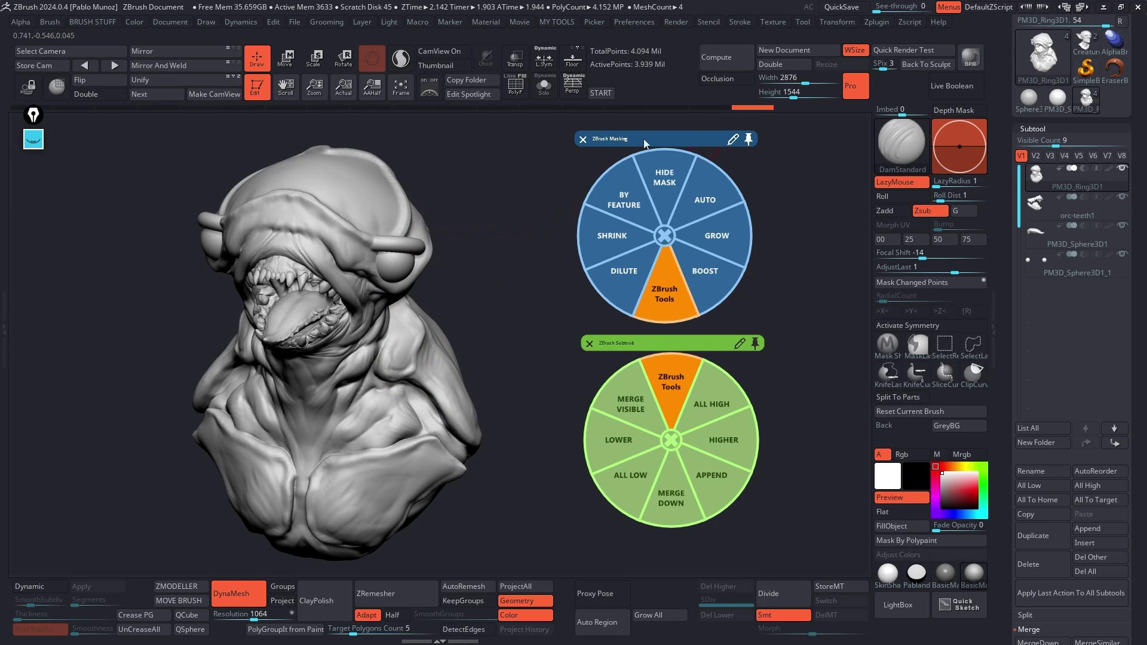
click(583, 139)
click(588, 343)
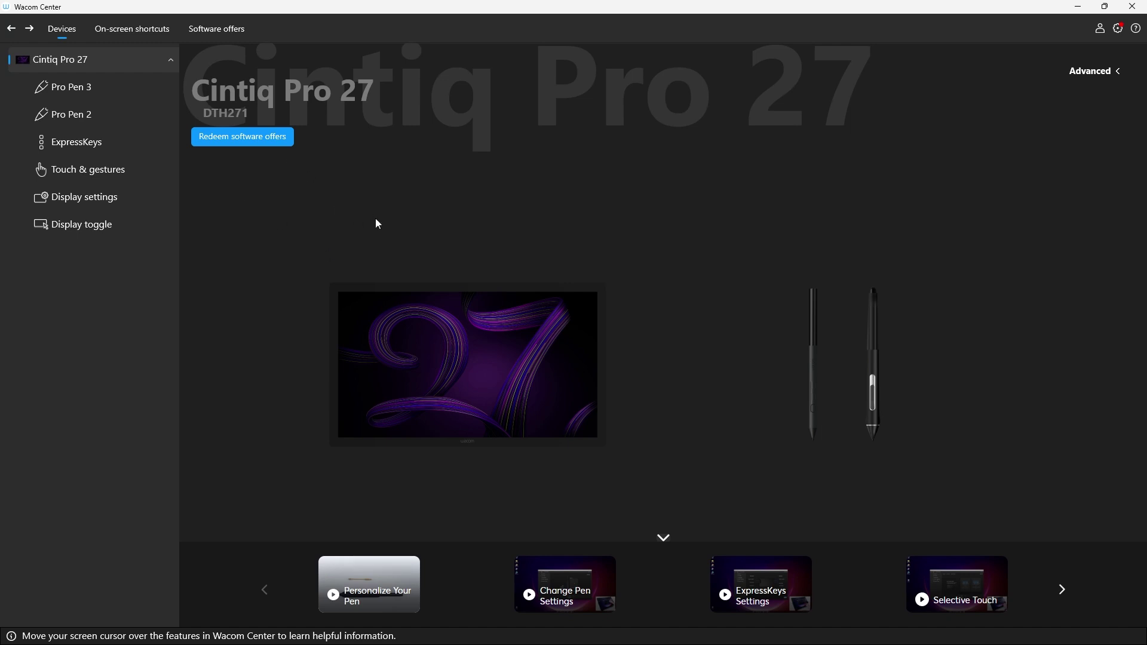
Switch to Wacom Center and examine the ZBrush Tools, ZBrush Subtools and ZBrush Masking radial menus among the on-screen shortcuts
click(129, 43)
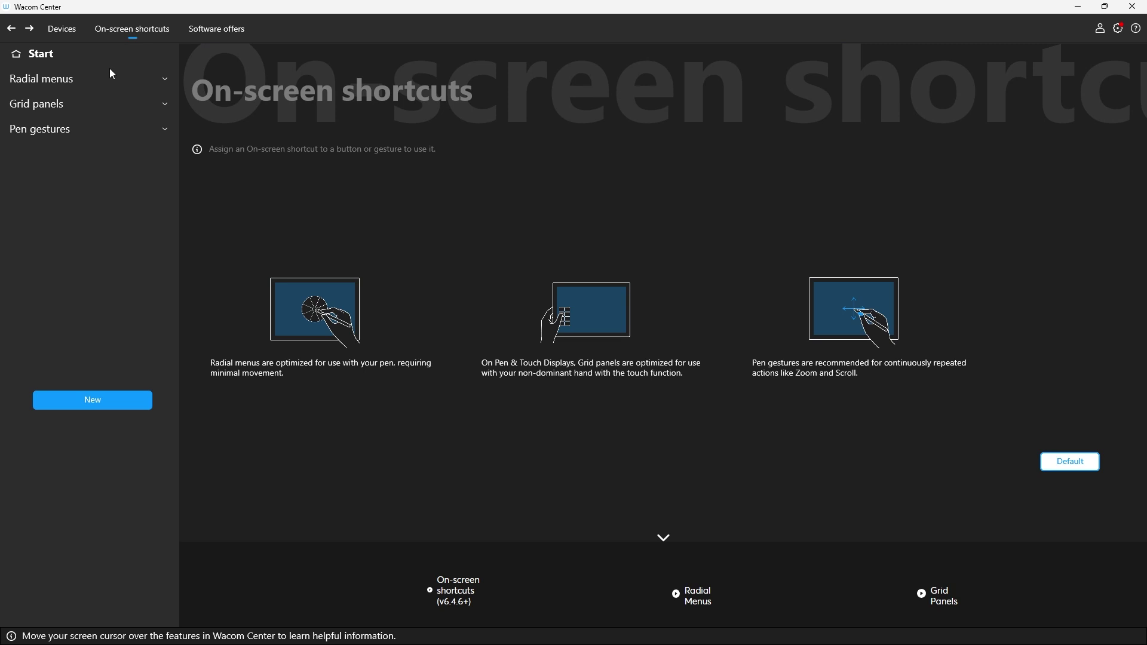
click(111, 87)
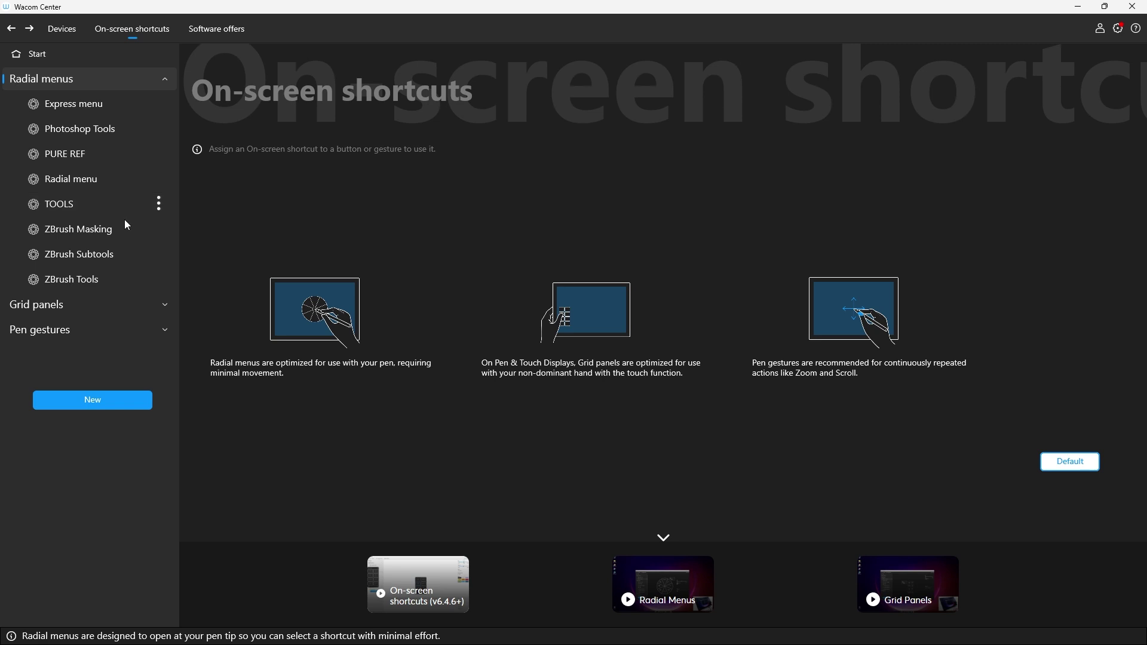
click(85, 280)
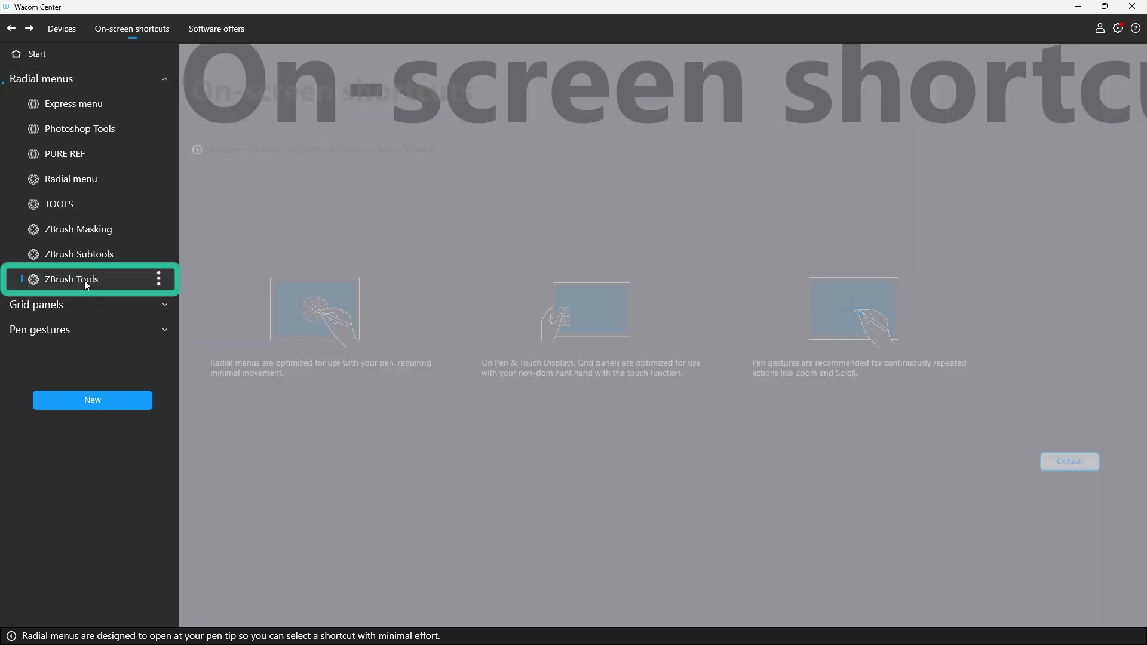
mouse_move(535, 300)
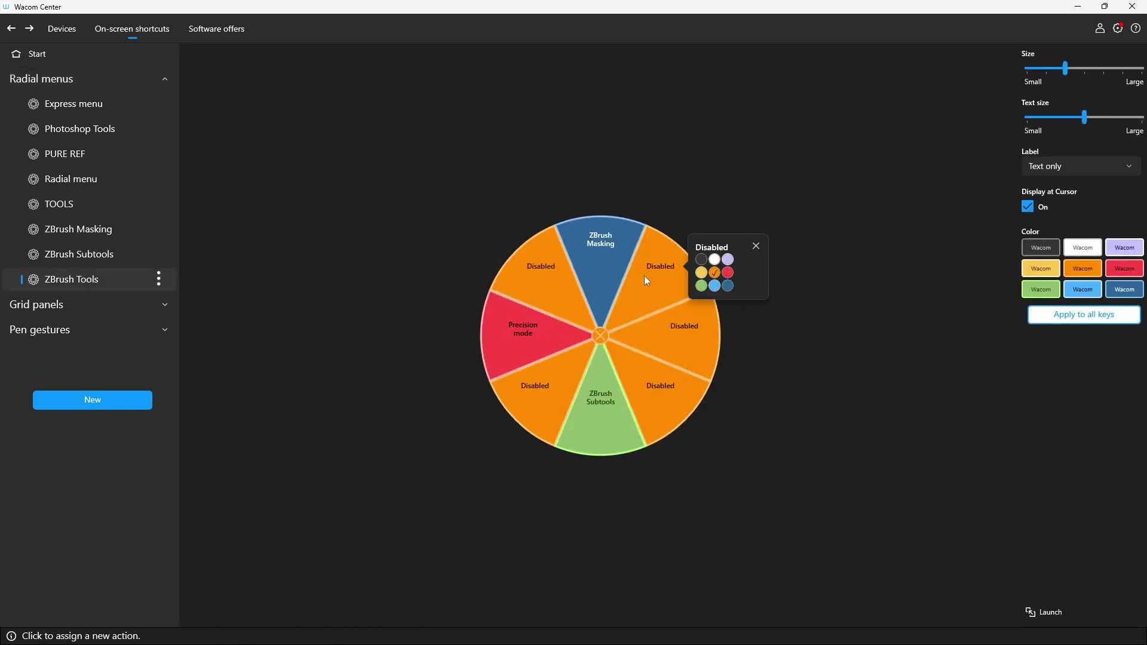
click(85, 250)
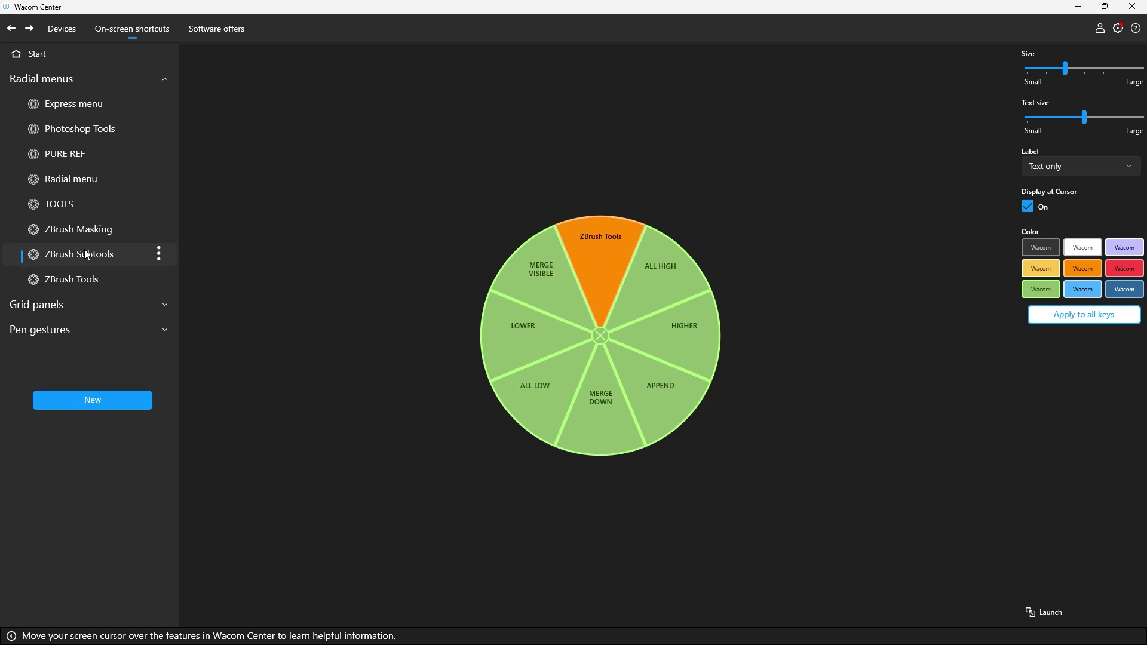
click(85, 228)
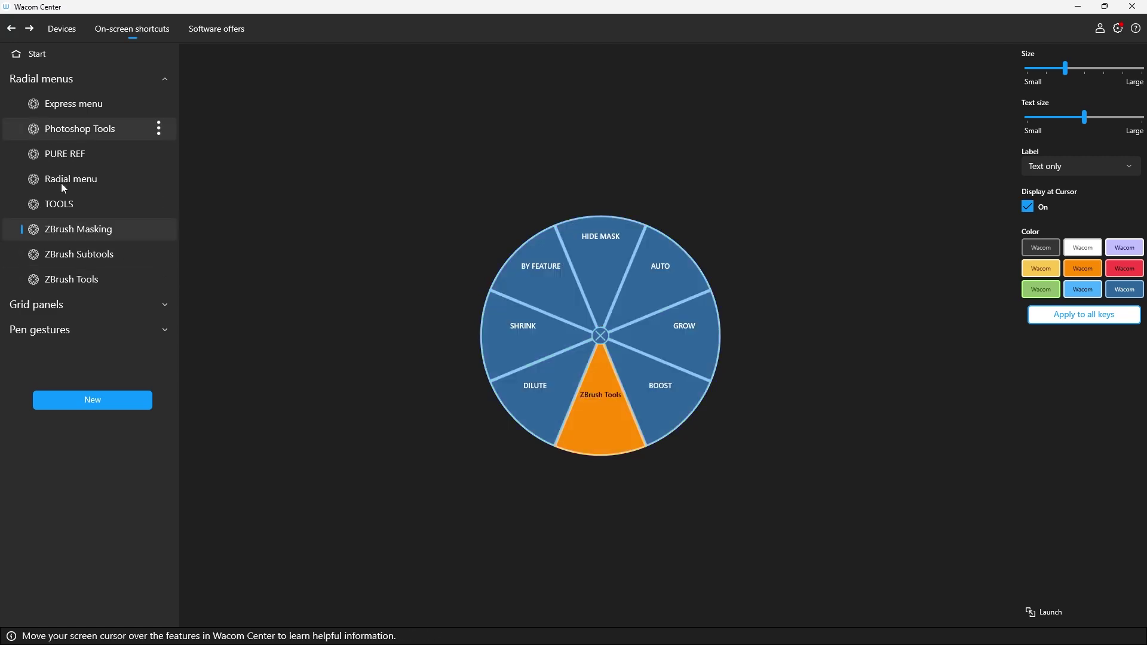
Create a new eight-key radial menu named MAIN TOOLS
click(95, 402)
click(95, 364)
click(321, 467)
double_click(320, 467)
text(MAIN TOOLS)
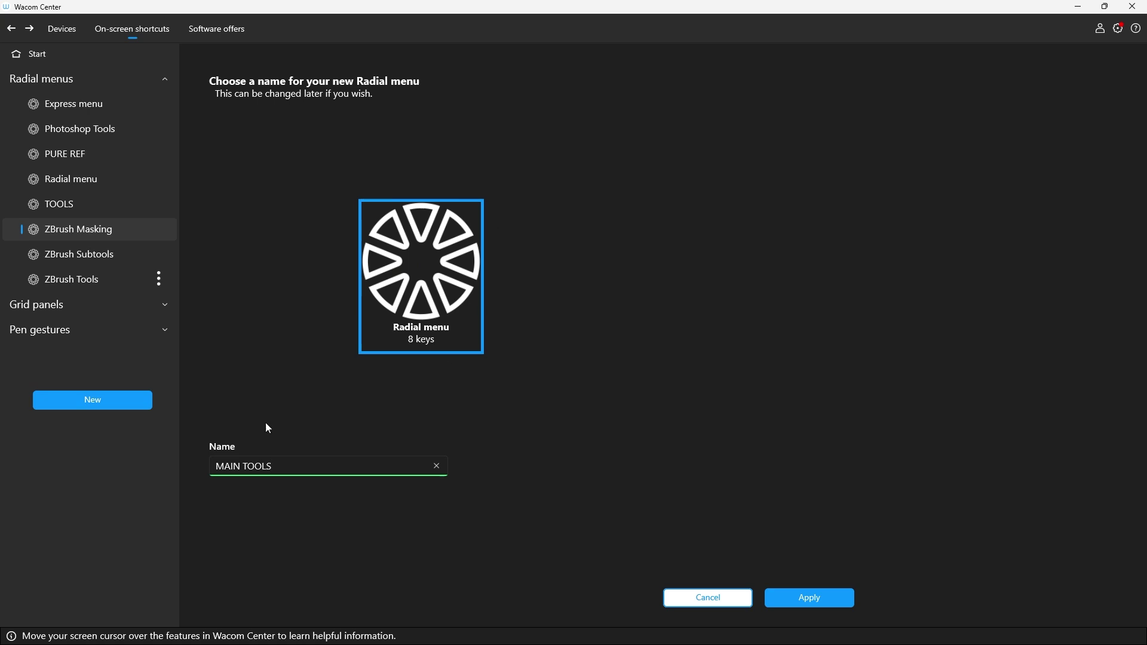
click(825, 598)
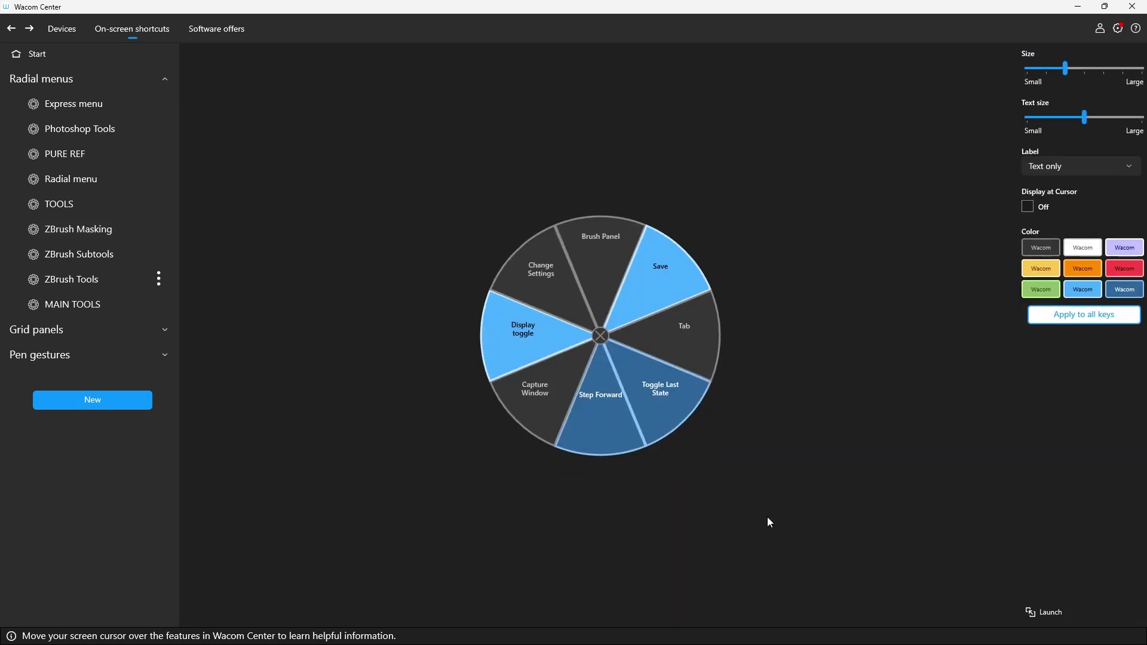
Apply the dark grey colour to all keys of the MAIN TOOLS menu and turn on Display at Cursor
click(1069, 314)
click(1029, 207)
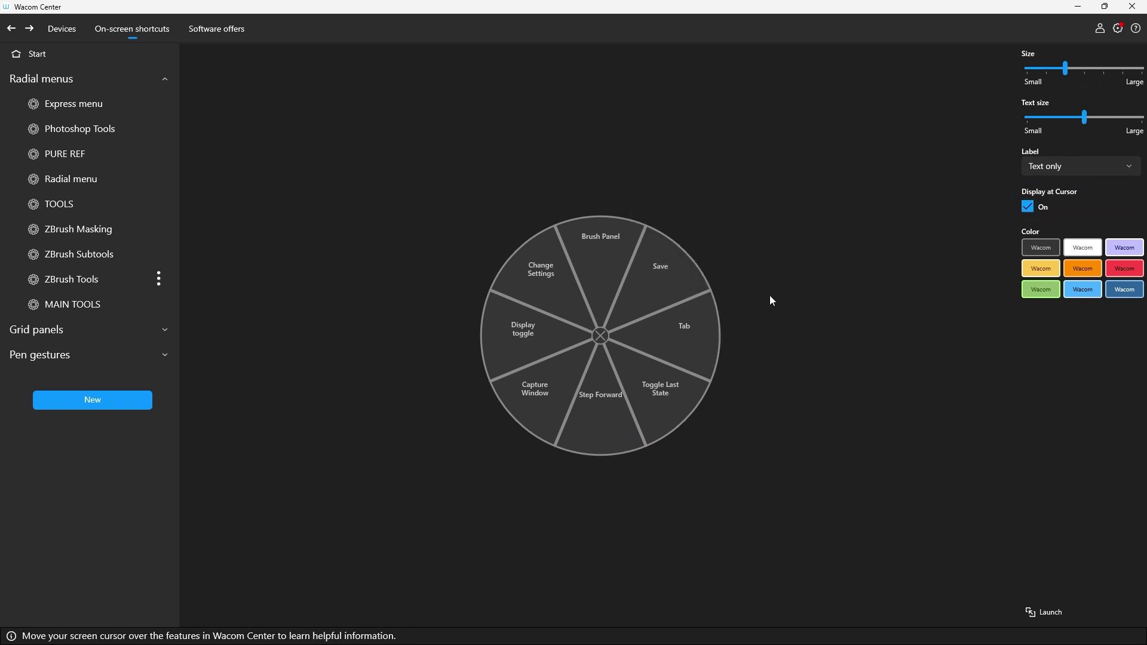
click(643, 296)
Set the Brush Panel and Display toggle keys of the MAIN TOOLS menu to Disabled
click(597, 248)
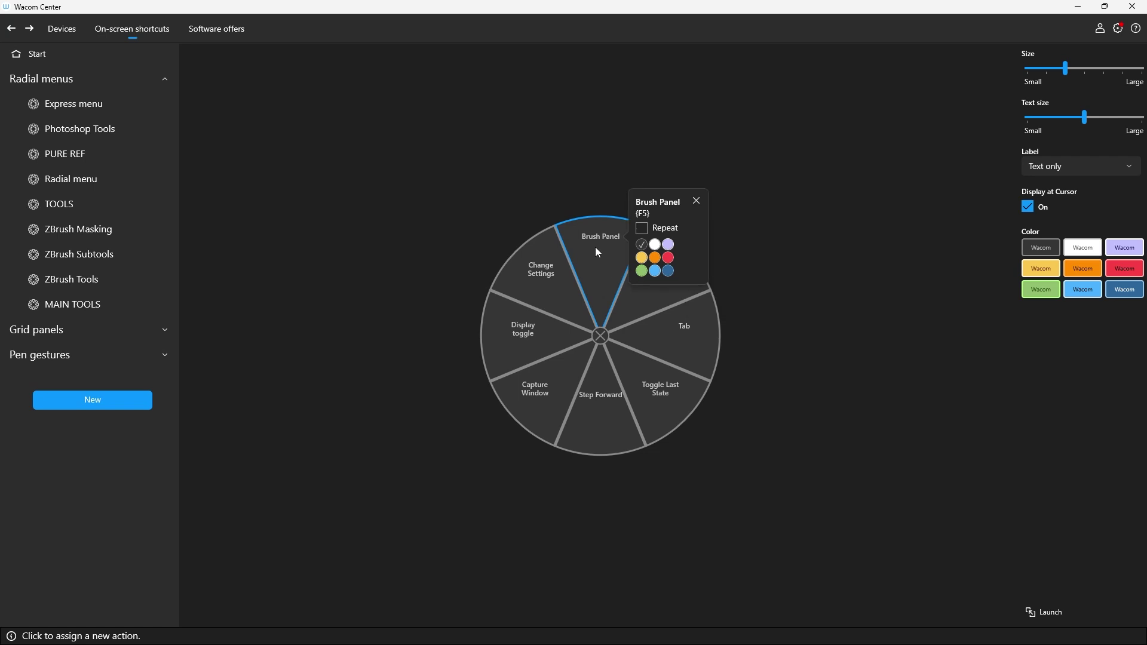
click(598, 241)
click(257, 423)
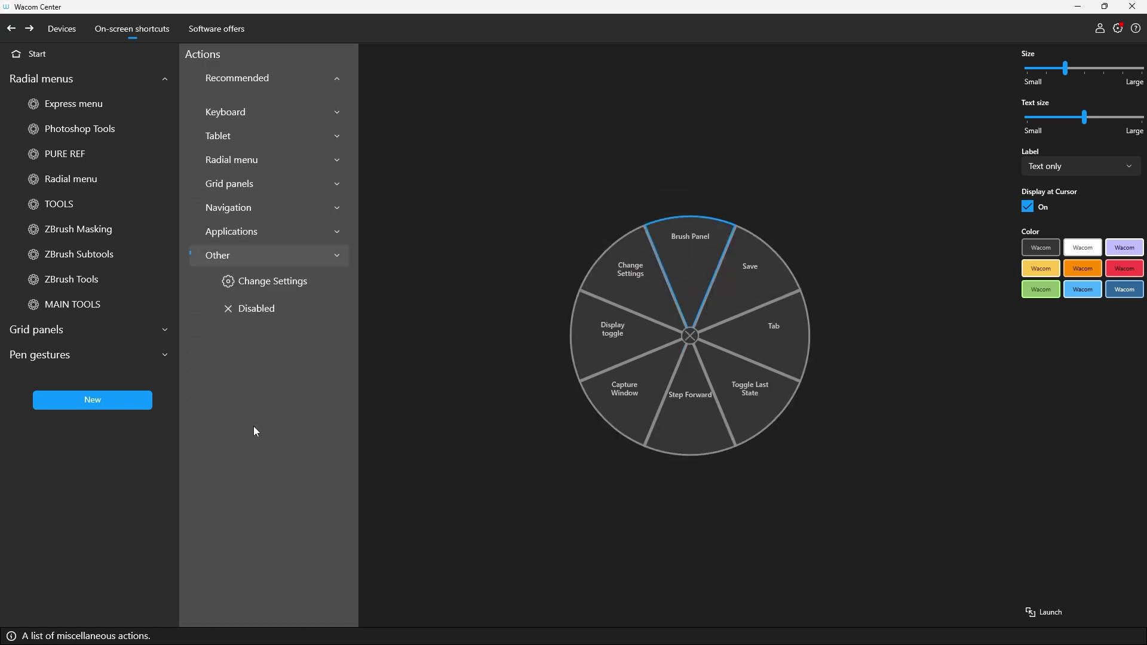
click(248, 302)
click(514, 313)
click(514, 320)
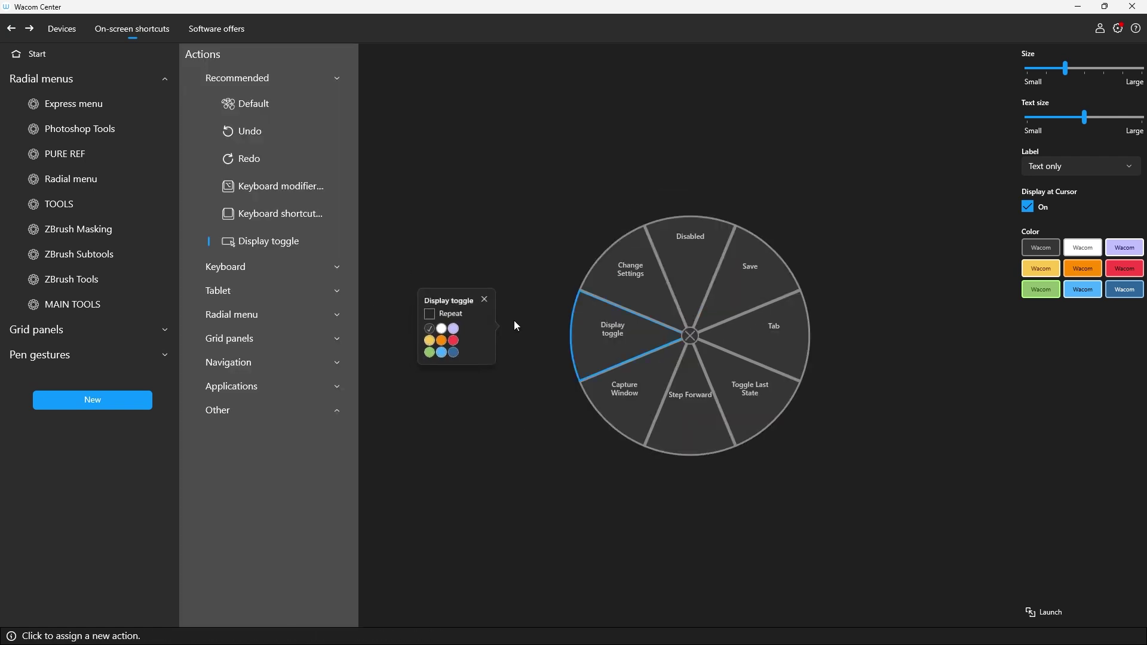
click(283, 412)
click(260, 300)
Set the Tab and Step Forward keys of the MAIN TOOLS menu to Disabled
click(700, 332)
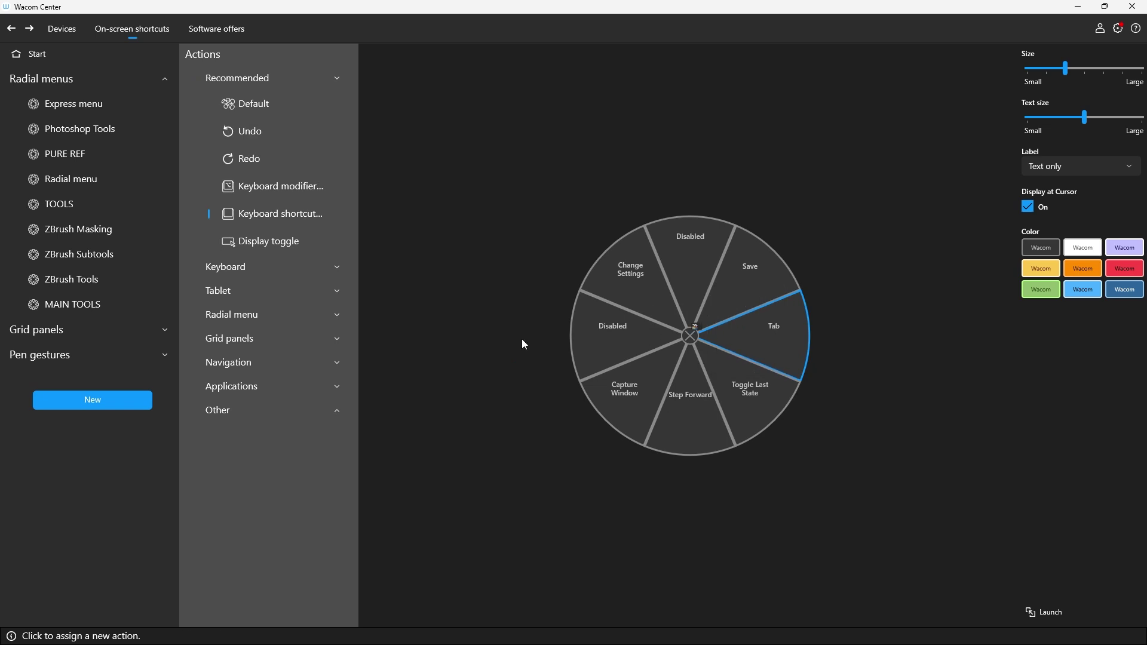
click(213, 410)
click(259, 299)
click(590, 414)
click(283, 410)
click(260, 299)
click(660, 389)
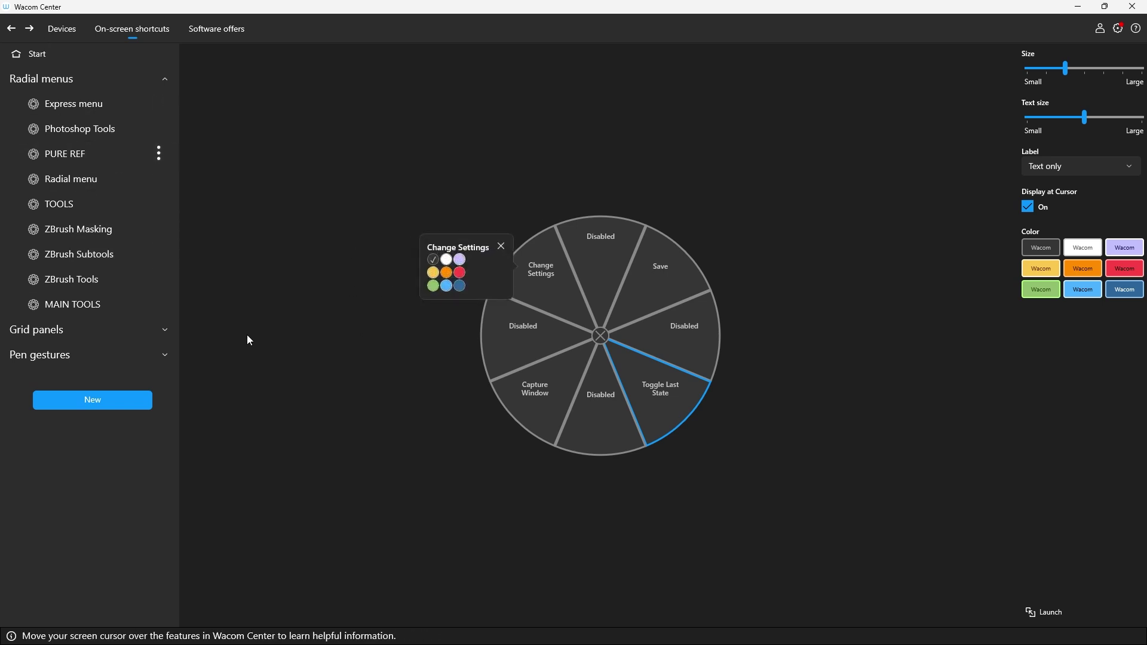
Create another eight-key radial menu named SELECTION TOOLS
click(92, 400)
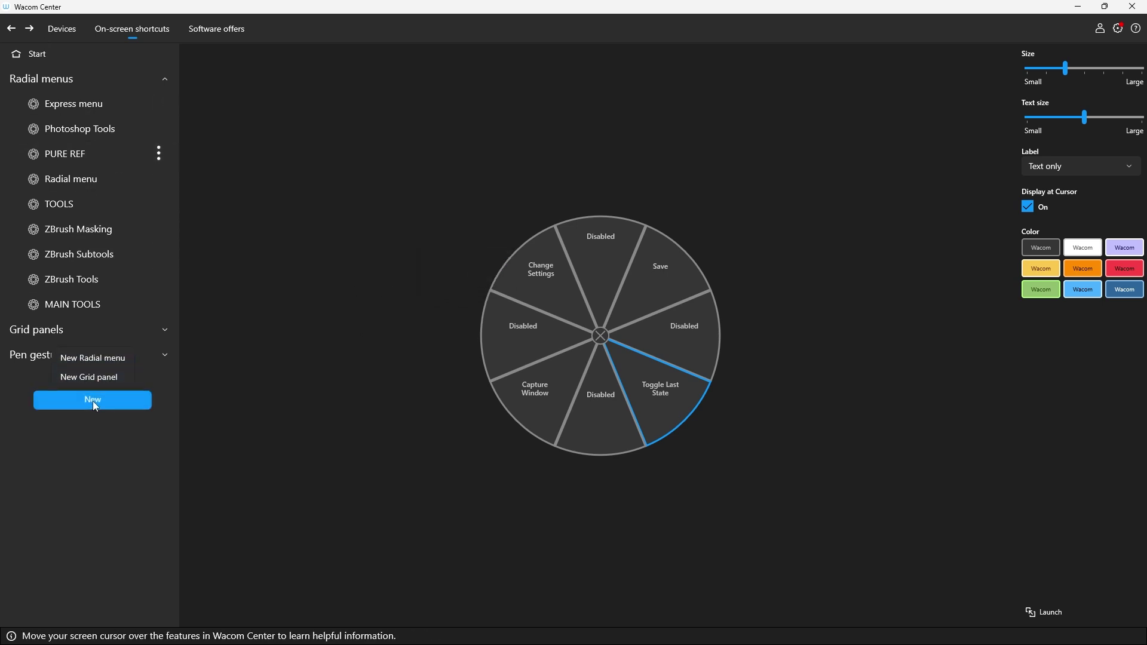
click(105, 363)
click(308, 464)
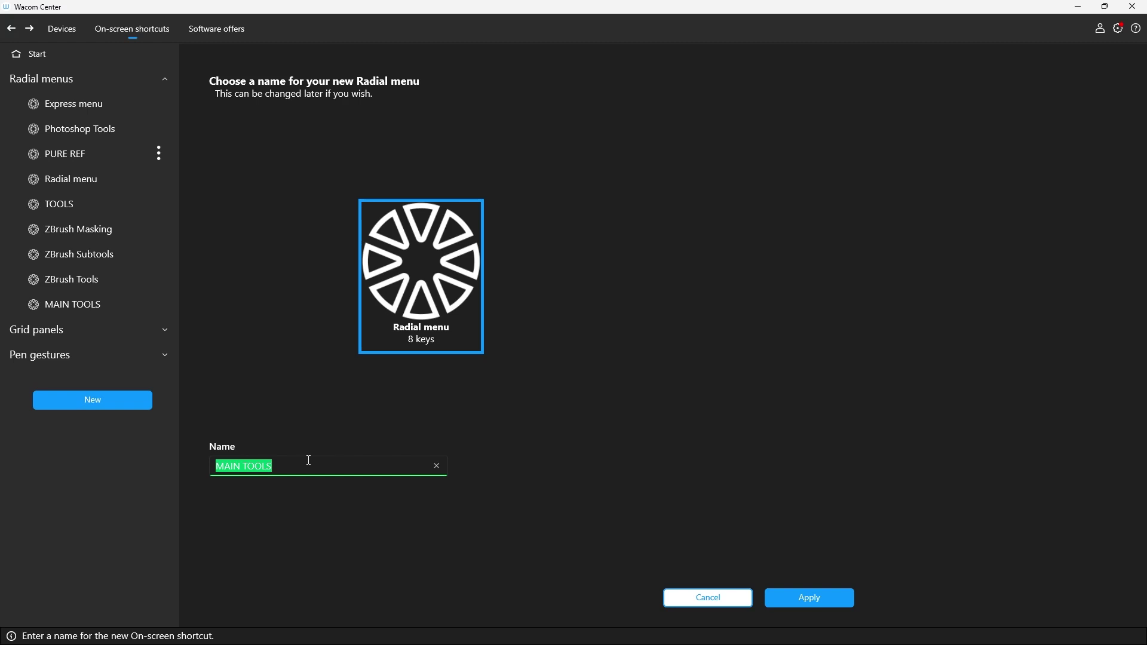
text(SELECTIO)
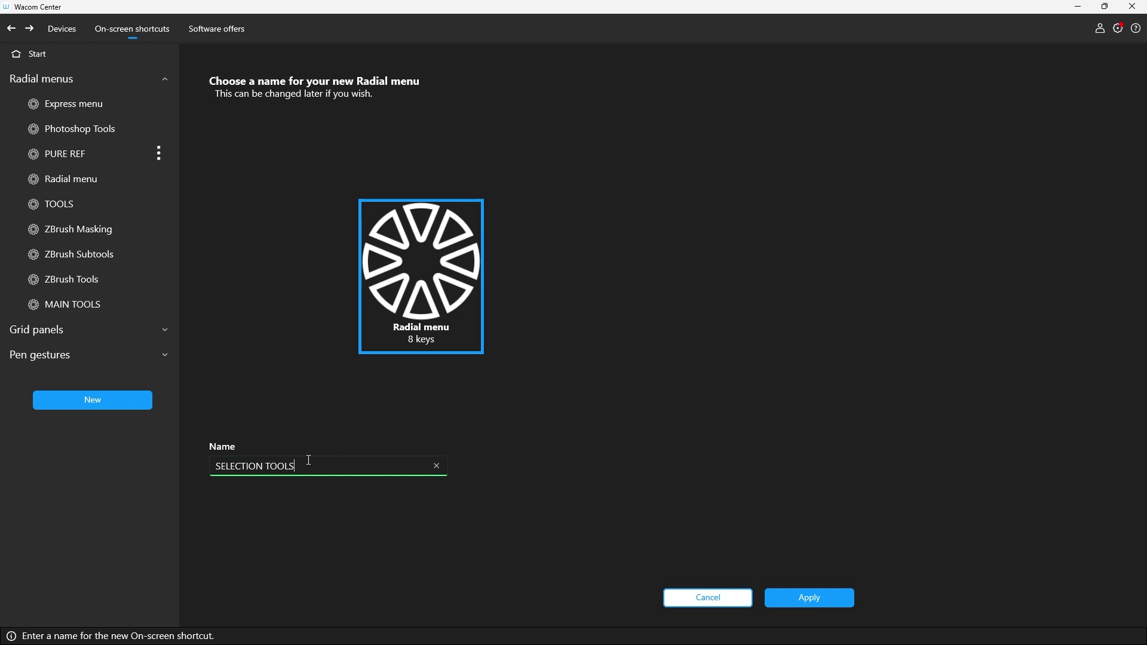
text(N TOOLS)
click(803, 601)
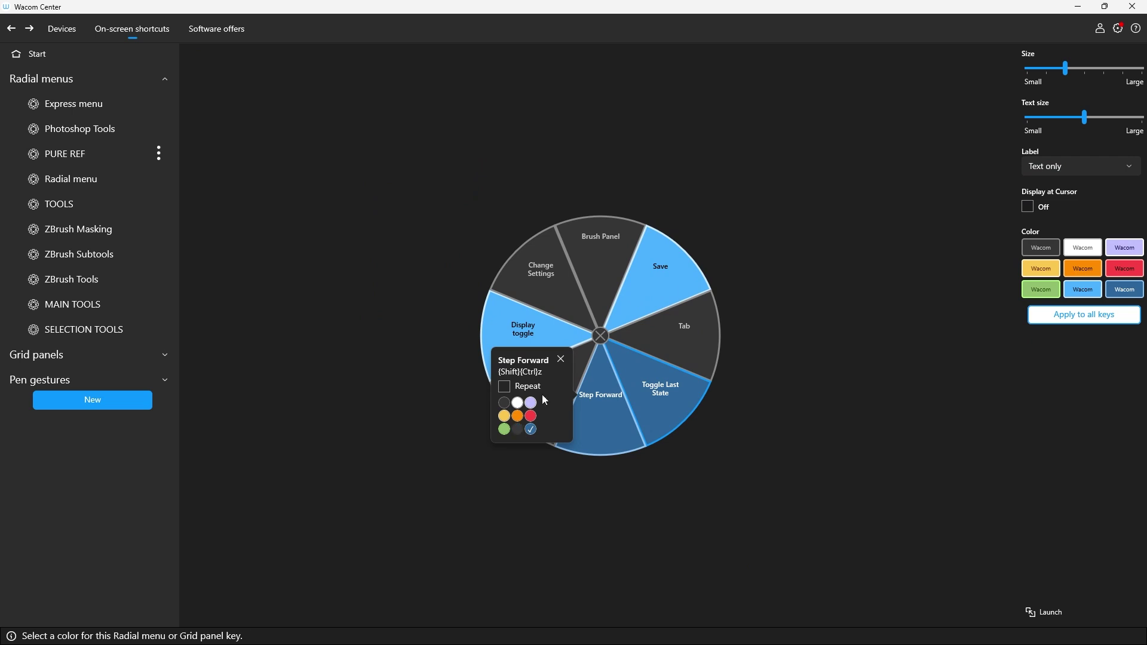
Apply the white colour to all keys of the SELECTION TOOLS menu
click(735, 269)
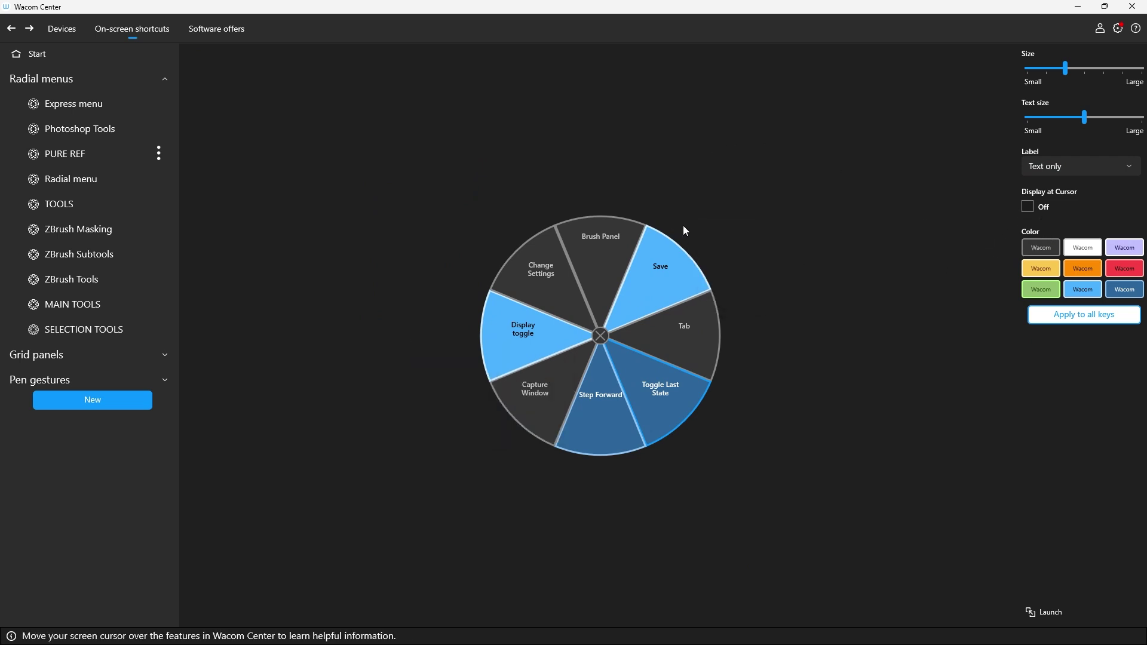
click(1089, 256)
click(1094, 317)
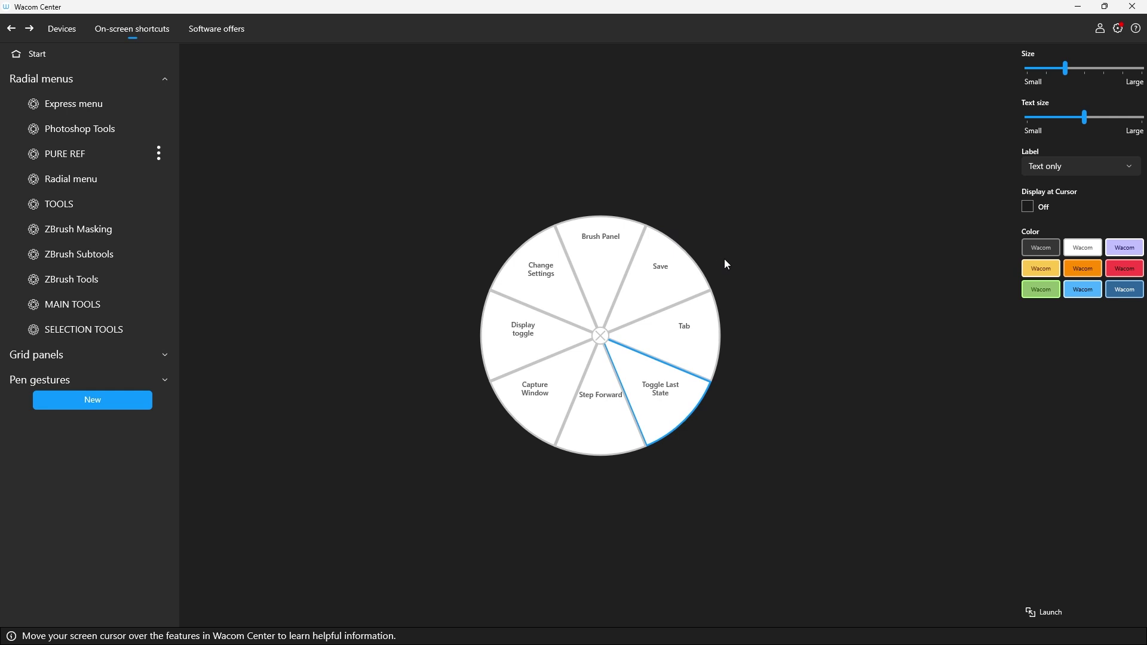
Replace the Change Settings key of SELECTION TOOLS with a keyboard shortcut for m named Select rec
click(551, 273)
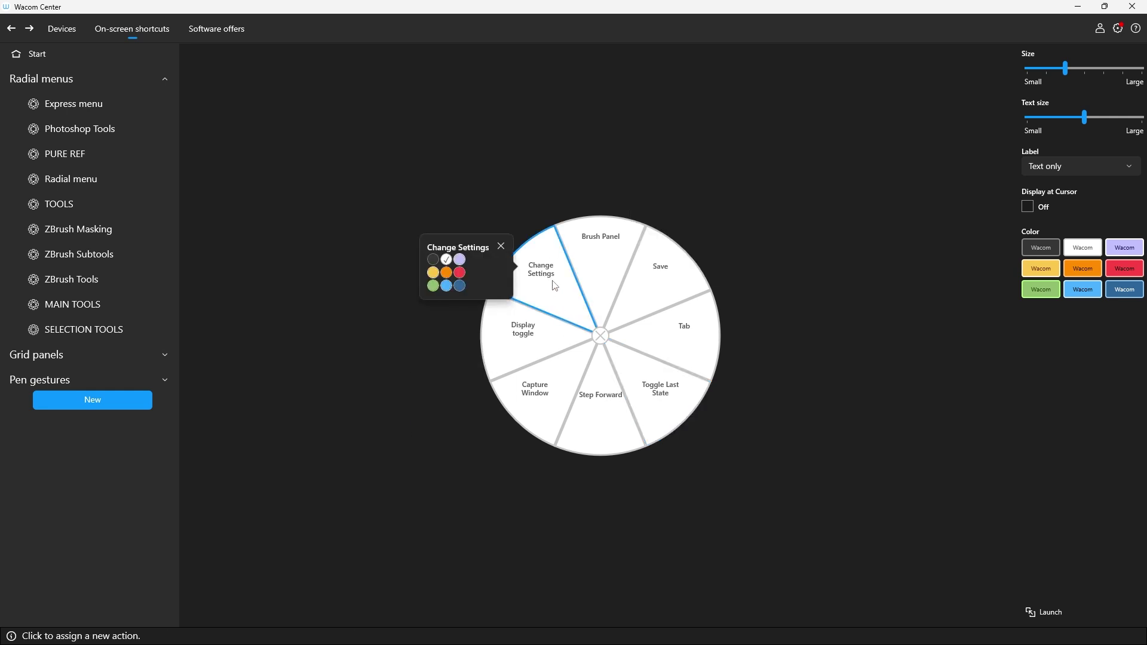
click(282, 101)
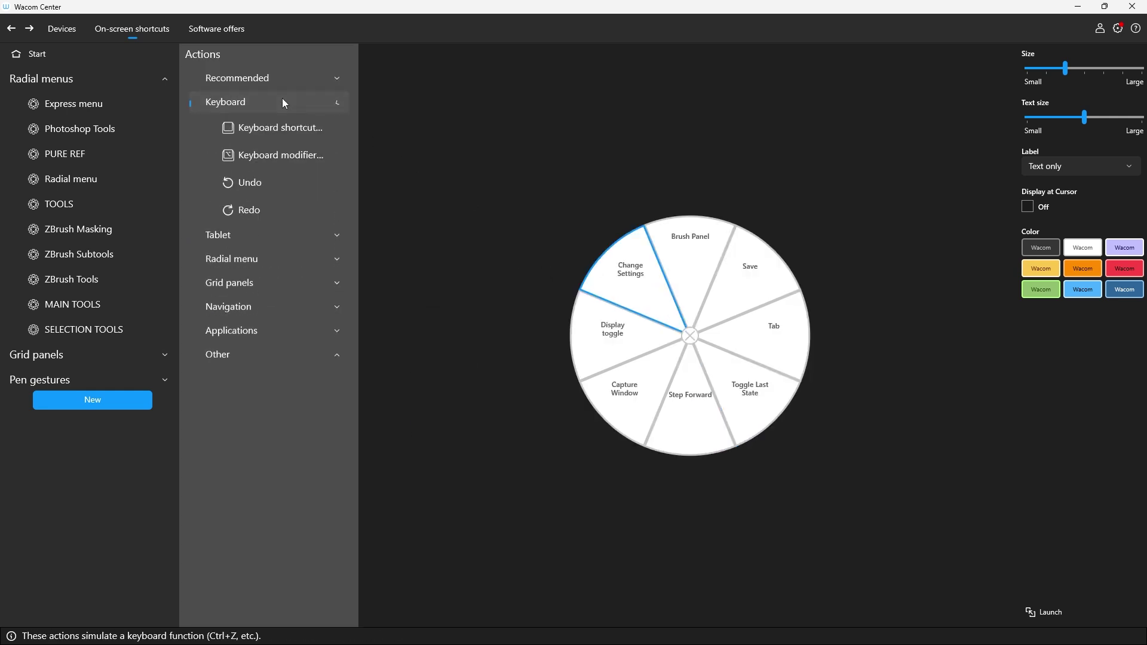
click(265, 129)
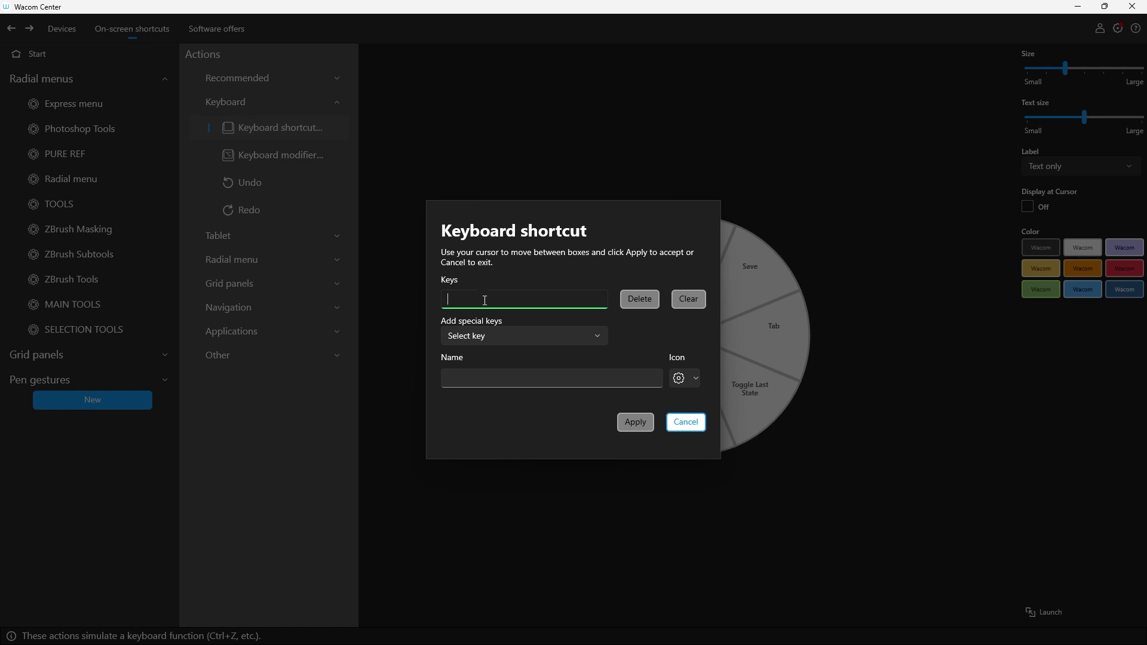
key(m)
click(486, 377)
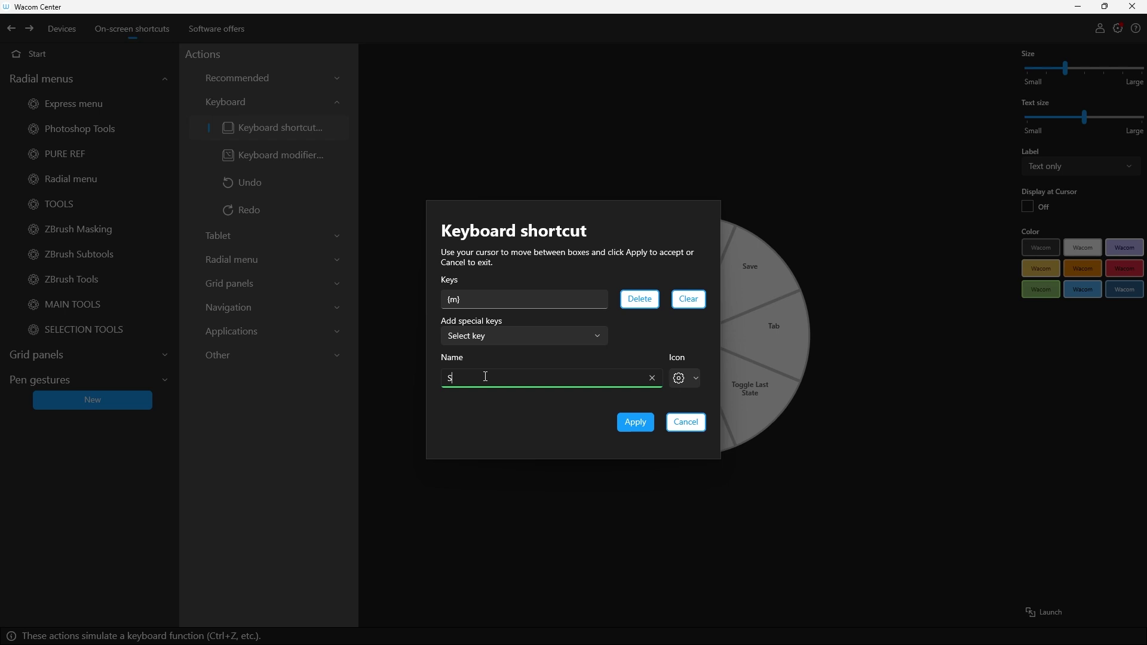
text(Select rec)
click(635, 422)
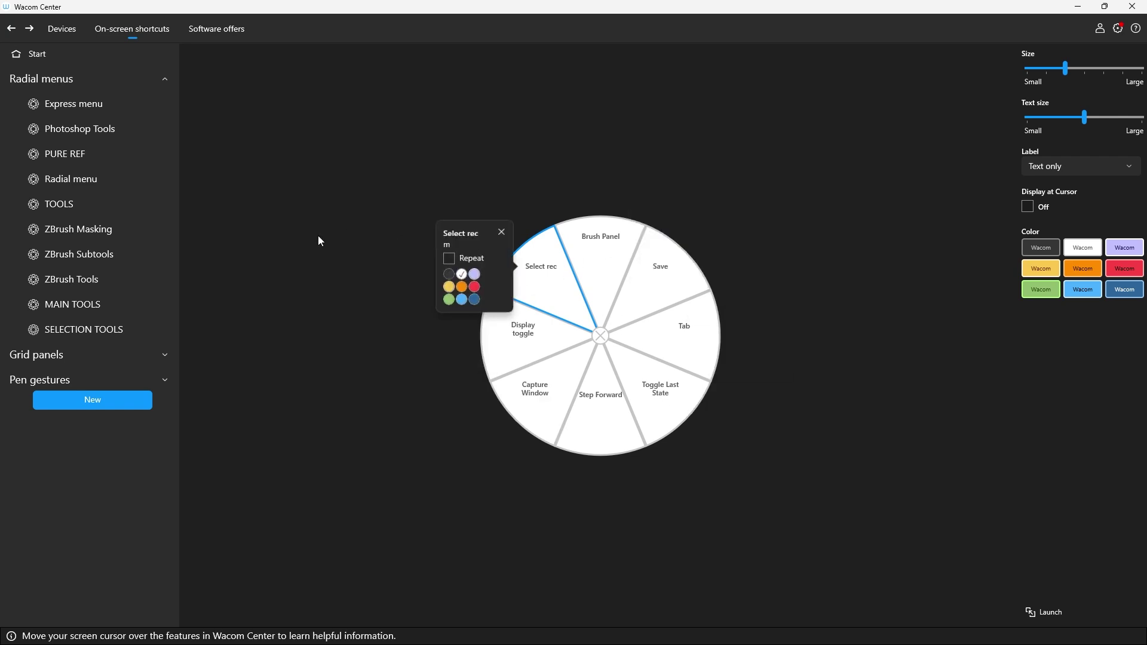
Create another eight-key radial menu named MASKING TOOLS
click(91, 405)
click(62, 357)
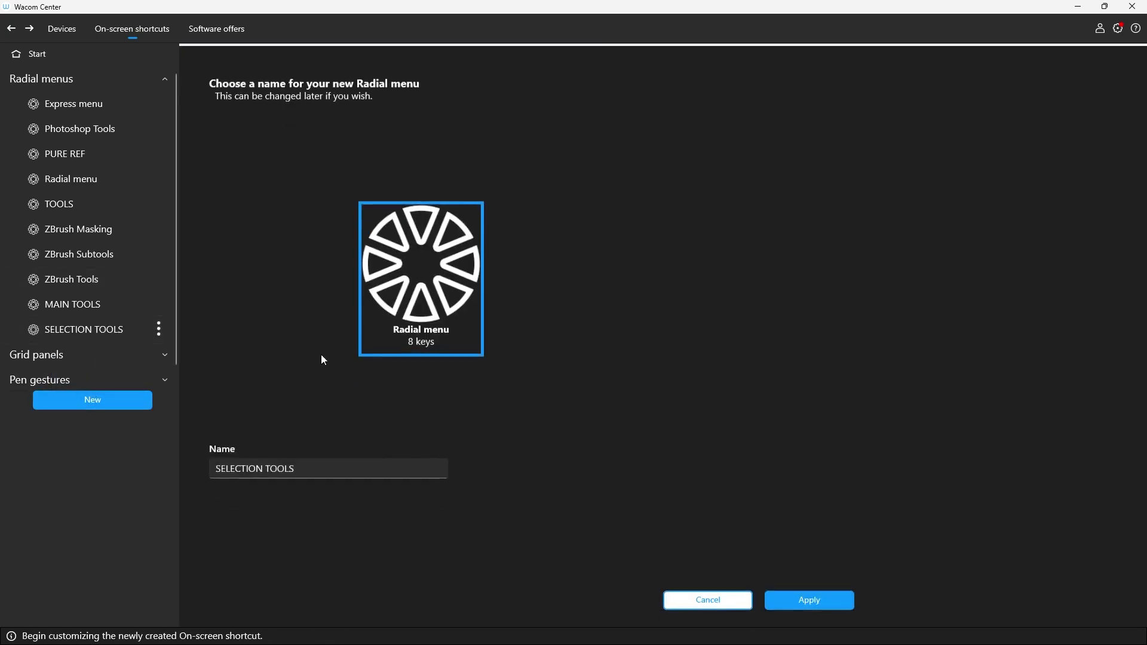
click(333, 464)
text(MASKING)
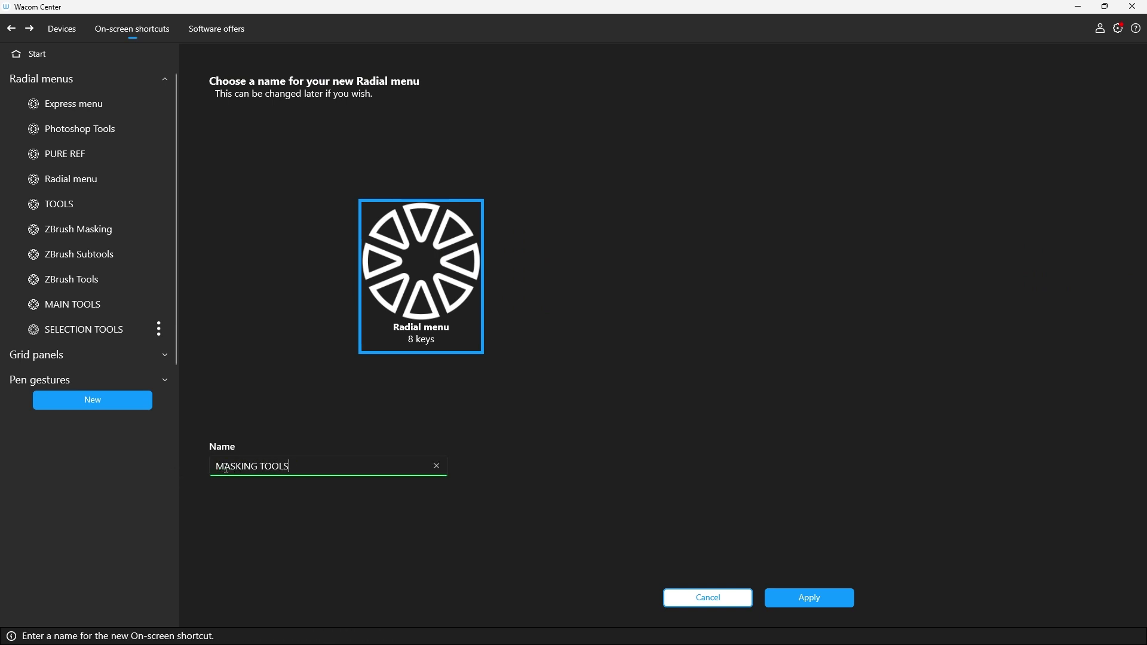
click(814, 598)
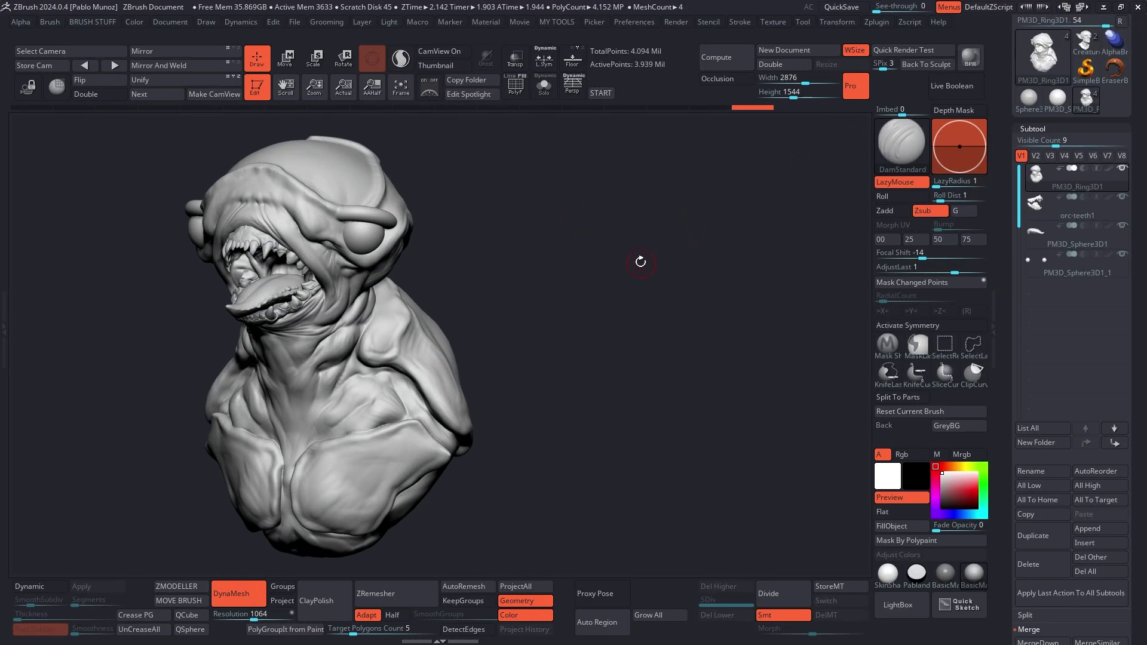
Check the masking mode in ZBrush beside the creature bust
key(ctrl)
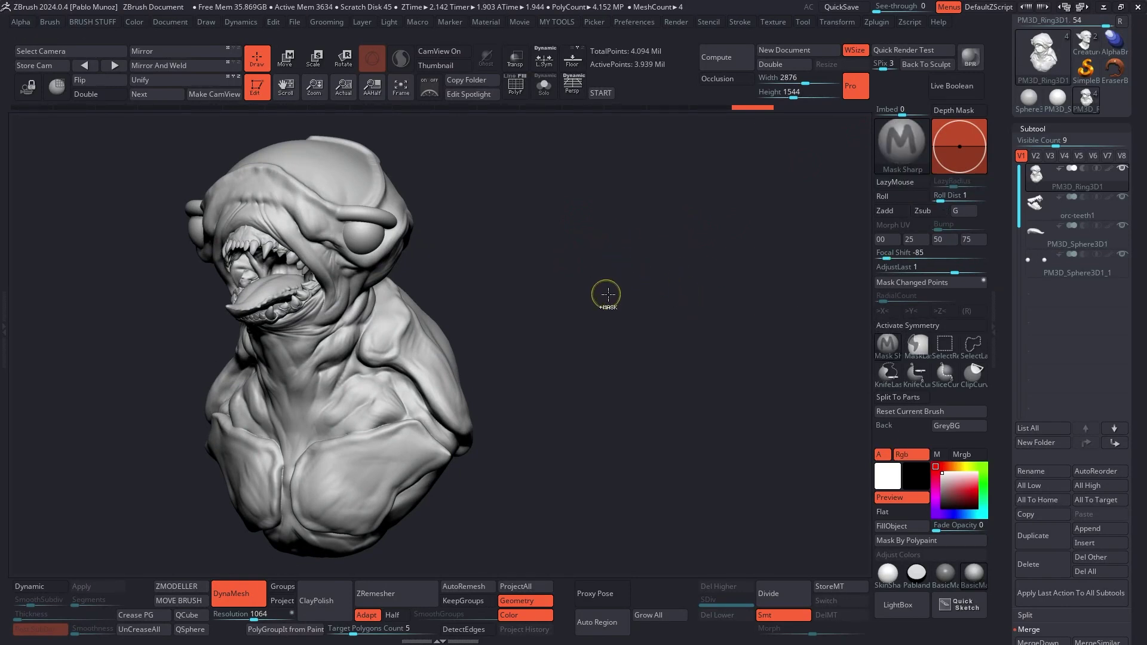
key(space)
drag(558, 277, 574, 276)
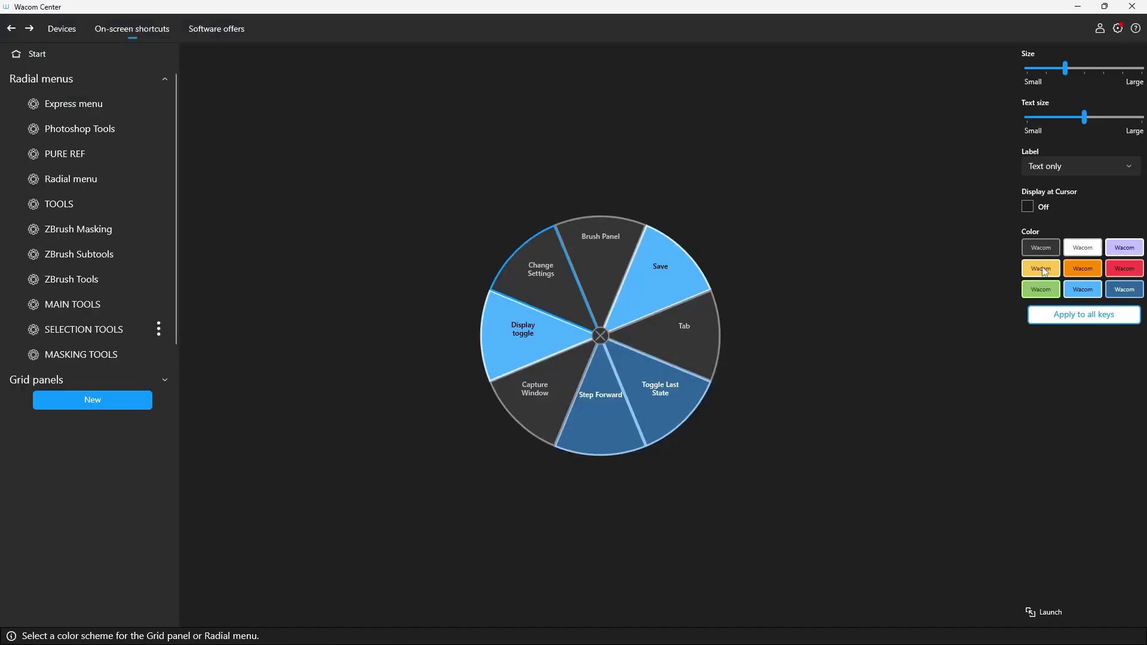
Apply the yellow colour to all keys of the MASKING TOOLS menu in Wacom Center and turn on Display at Cursor
click(1041, 268)
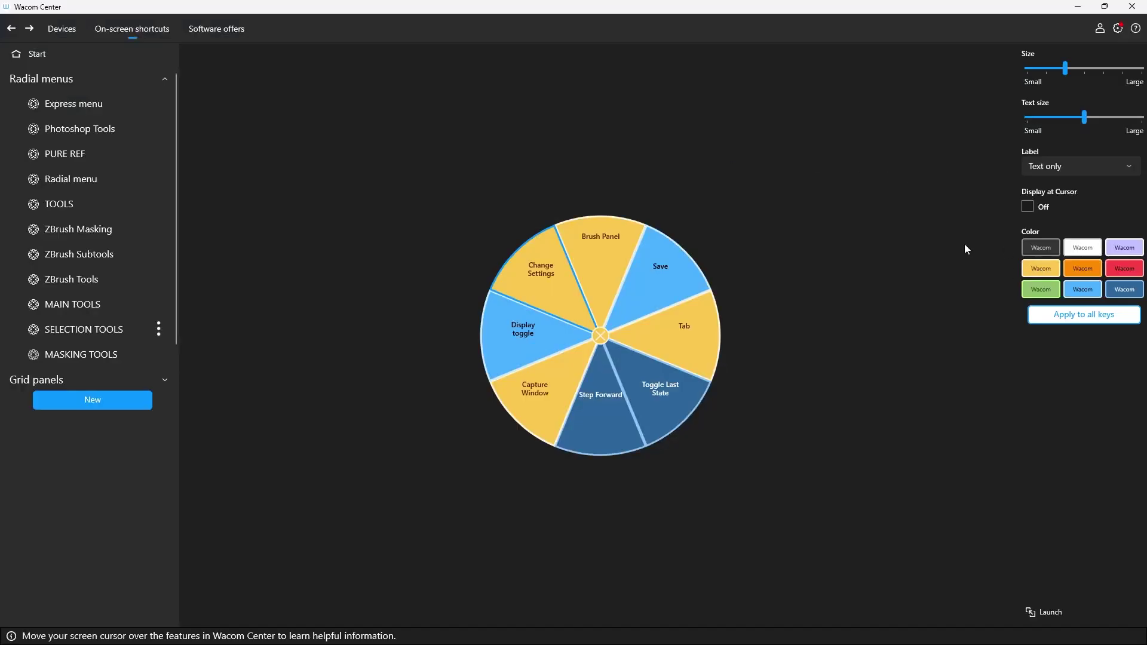
click(1084, 314)
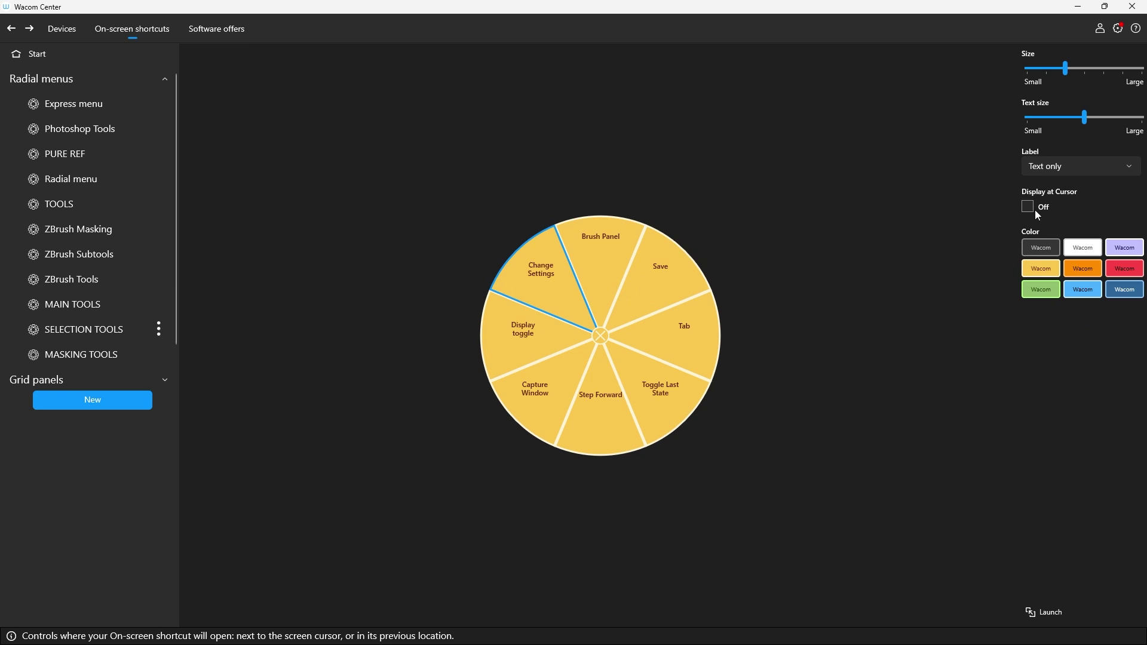
click(1029, 208)
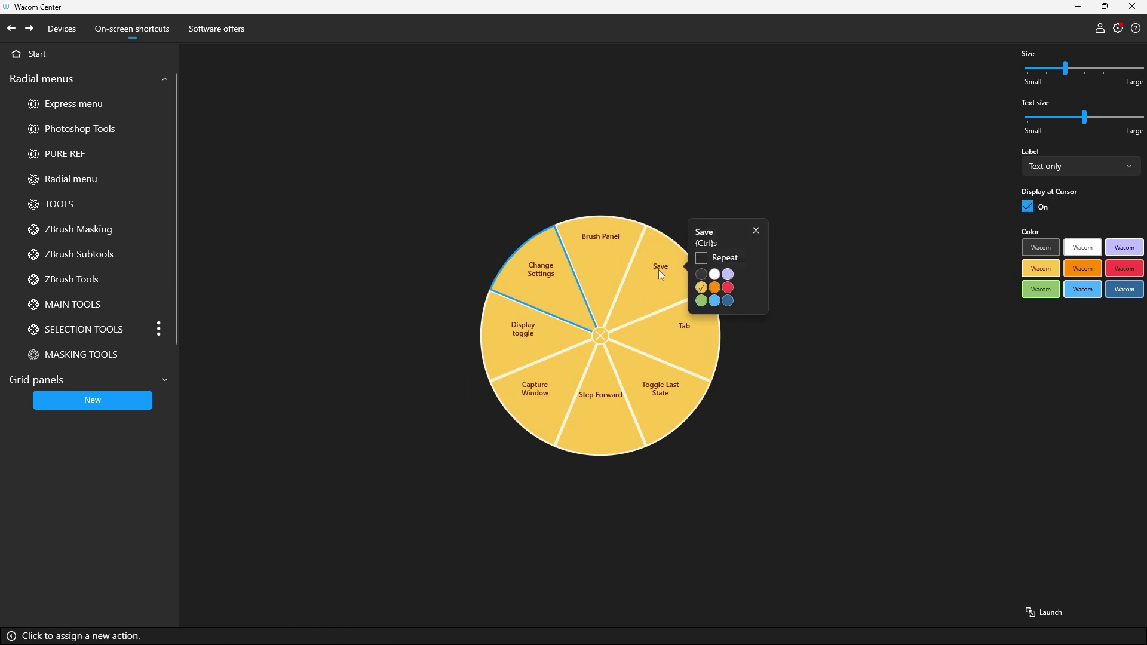
click(658, 270)
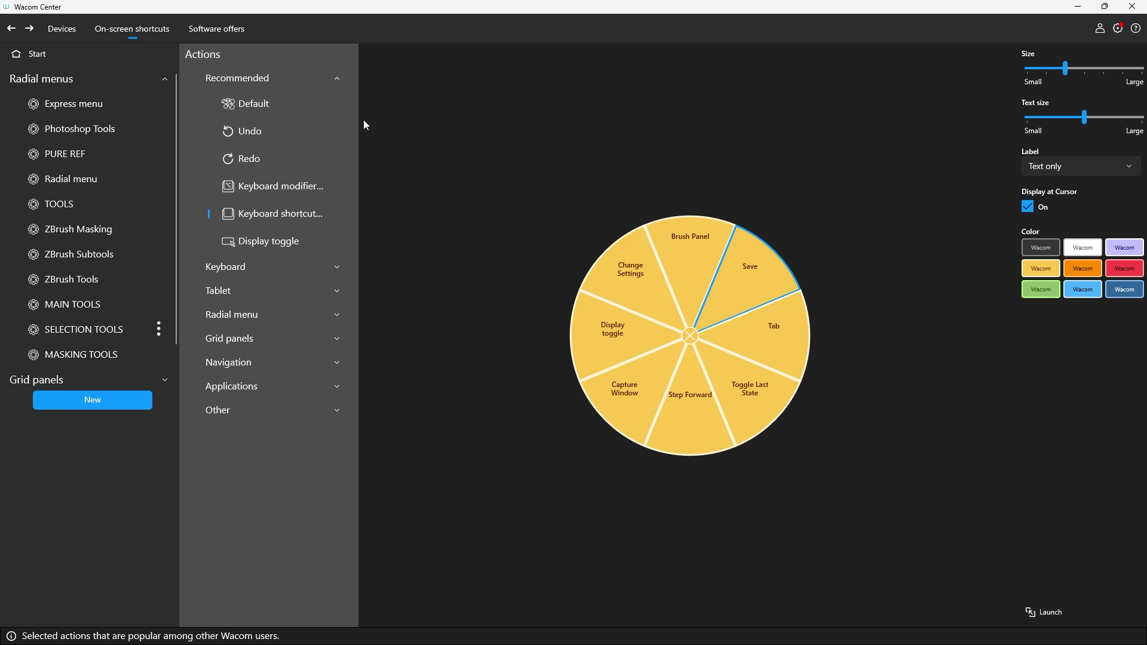
mouse_move(697, 242)
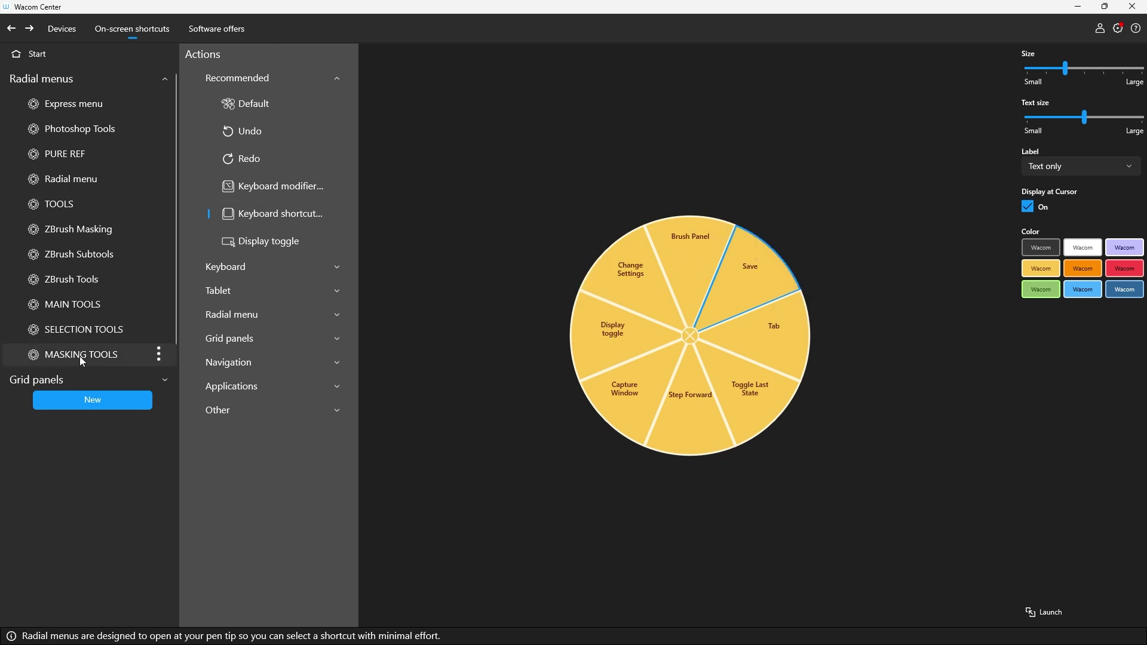
Make the Capture Window key of MAIN TOOLS open the Photoshop Tools radial menu and colour that key dark blue
click(75, 304)
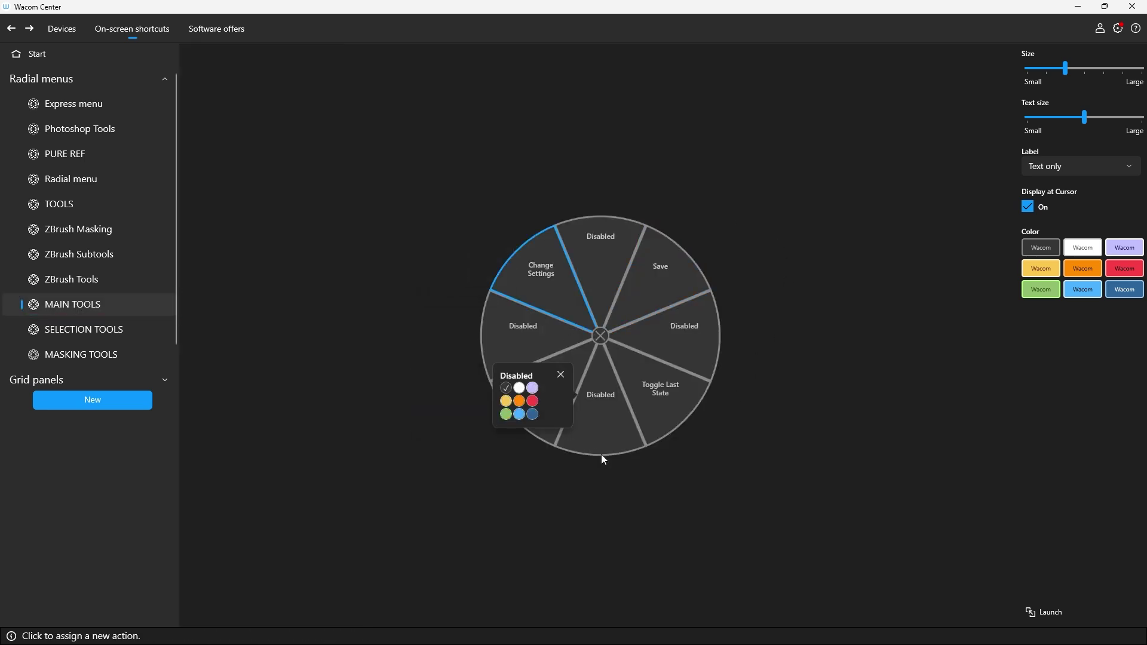
mouse_move(554, 439)
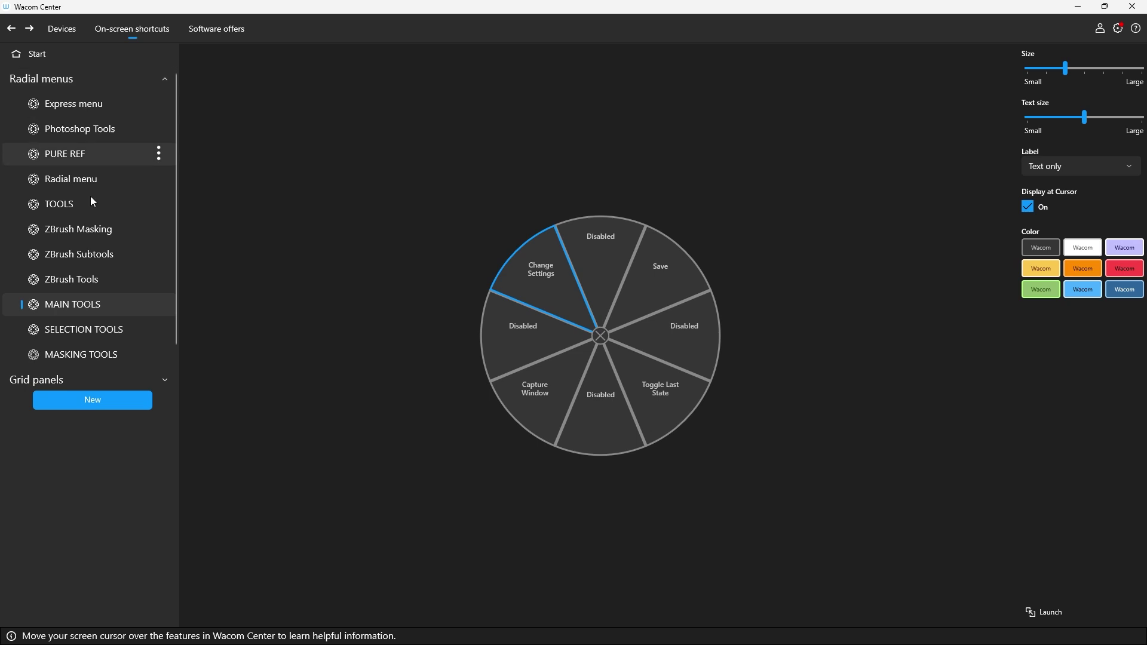
mouse_move(548, 403)
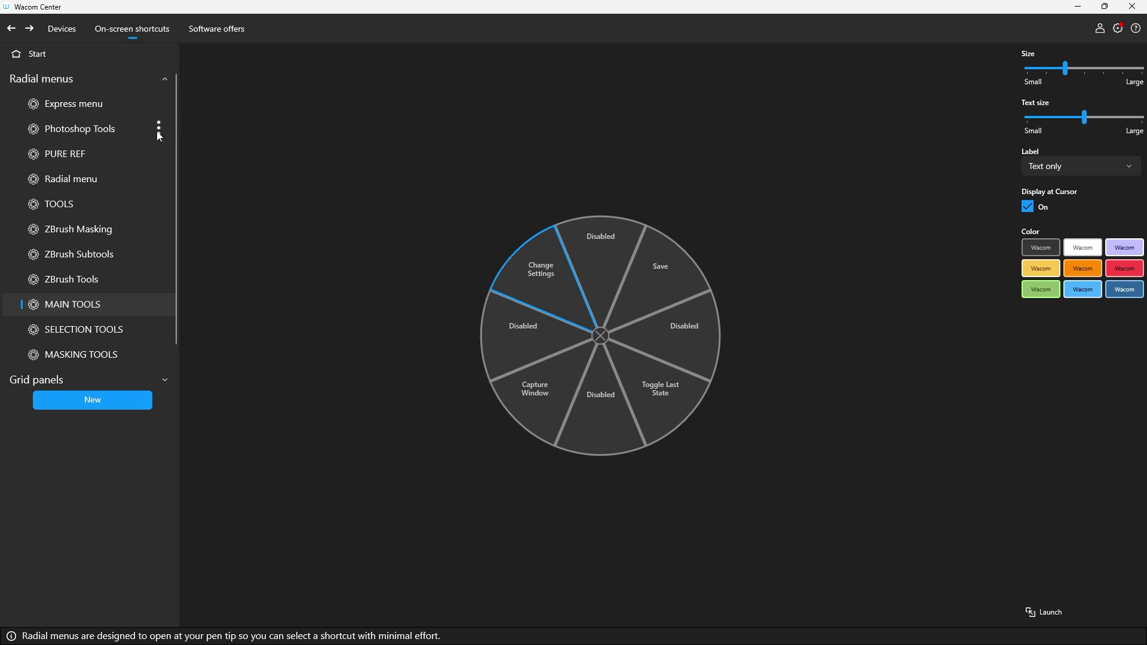
click(543, 389)
click(321, 316)
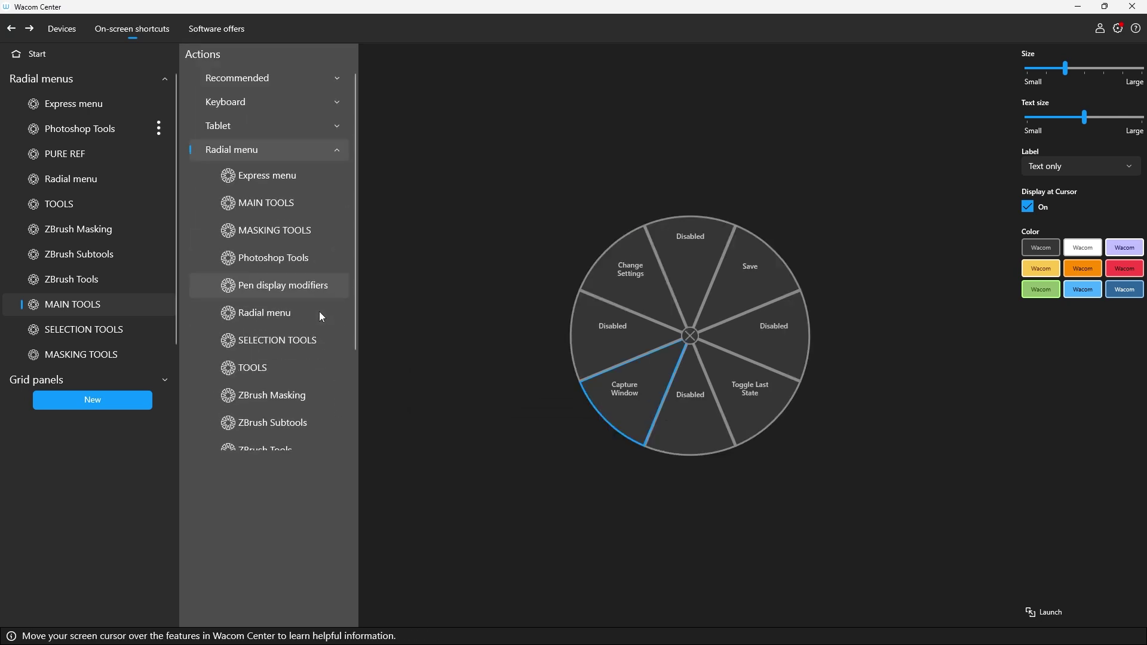
click(273, 264)
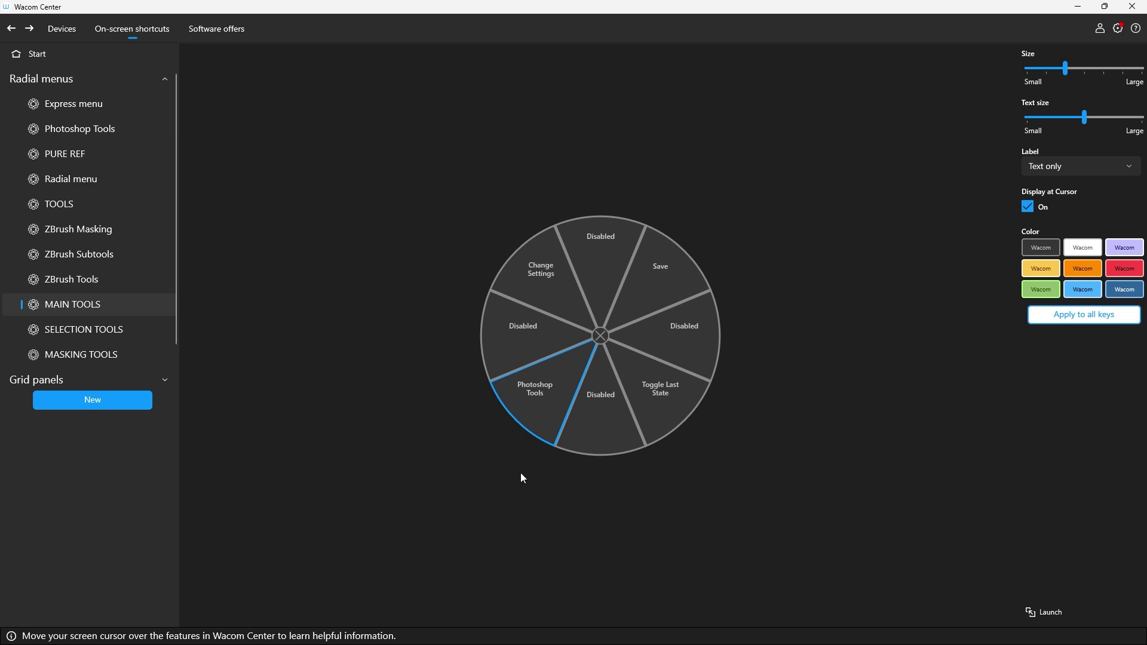
click(508, 442)
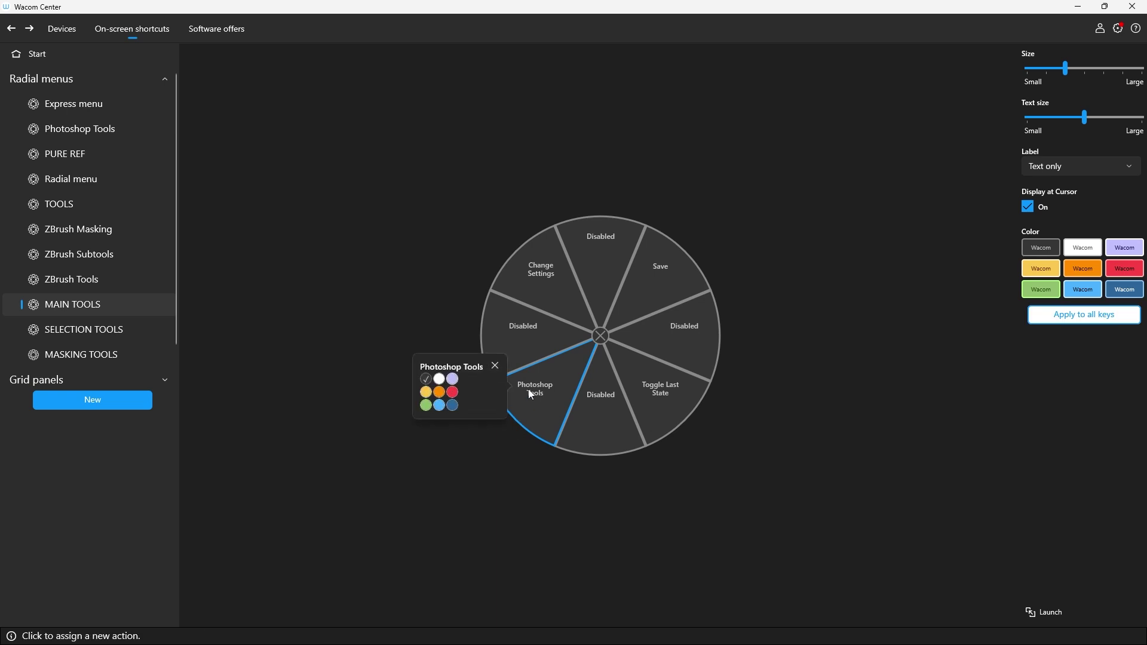
click(450, 407)
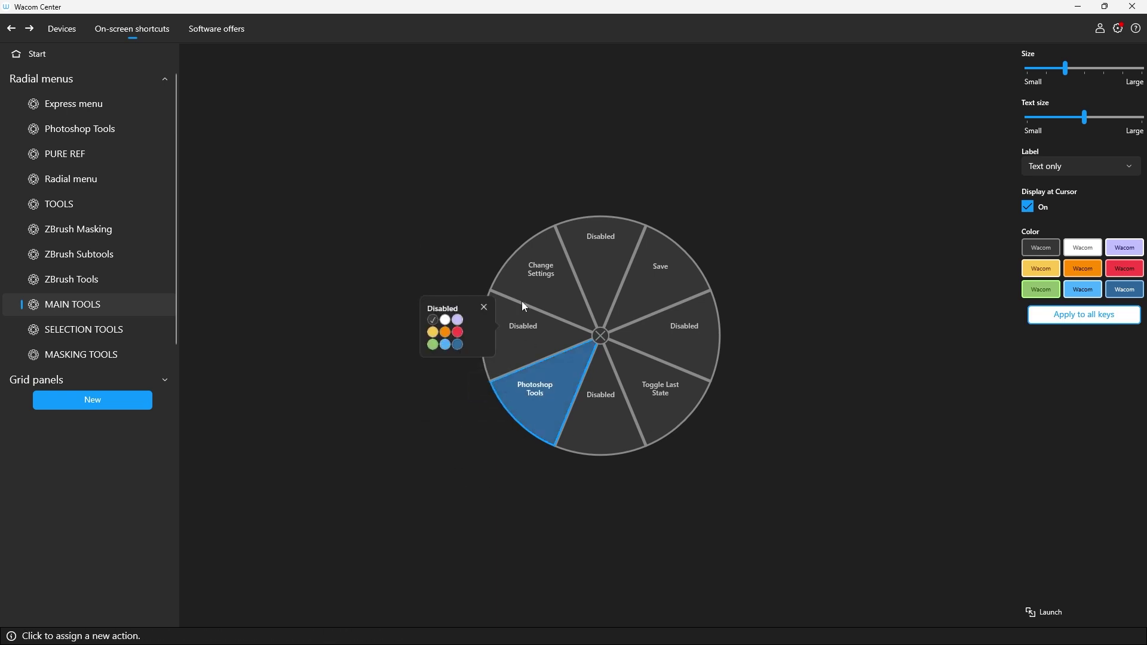
Make the Change Settings key of MAIN TOOLS open the SELECTION TOOLS radial menu and colour that key white
click(541, 274)
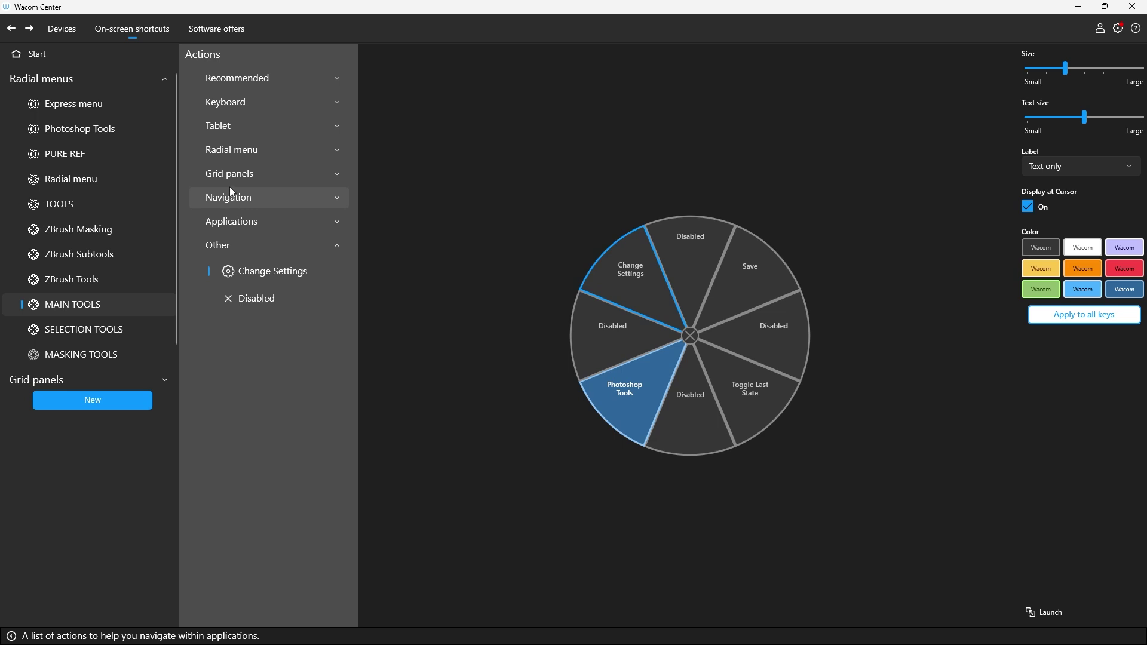
click(251, 174)
click(252, 152)
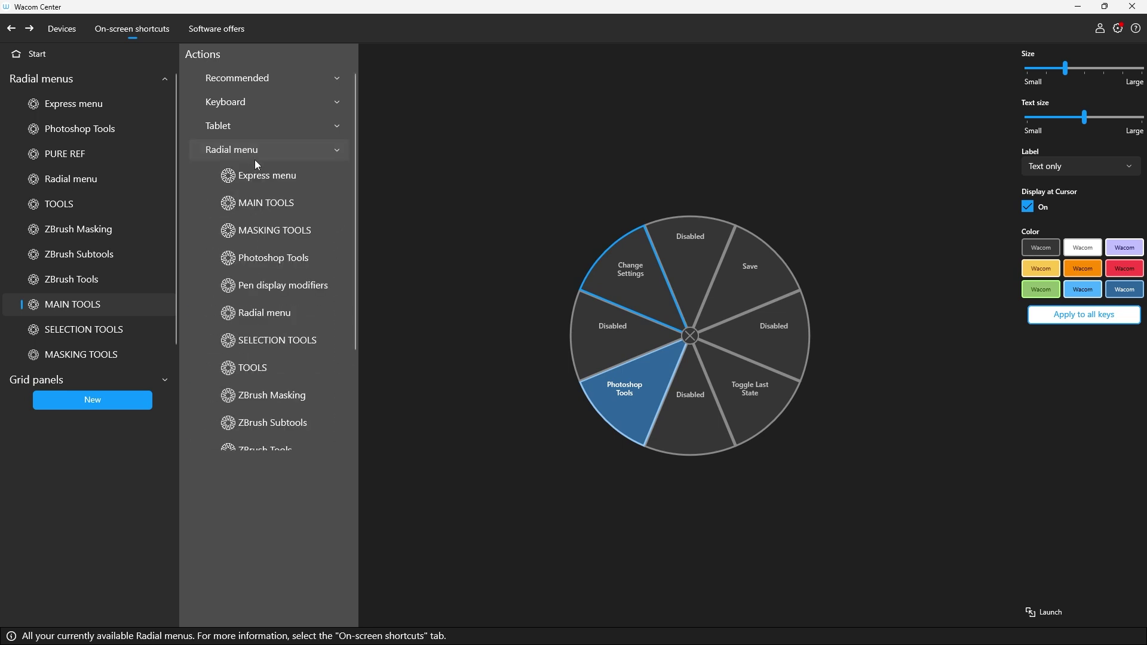
scroll(287, 275, down, 2)
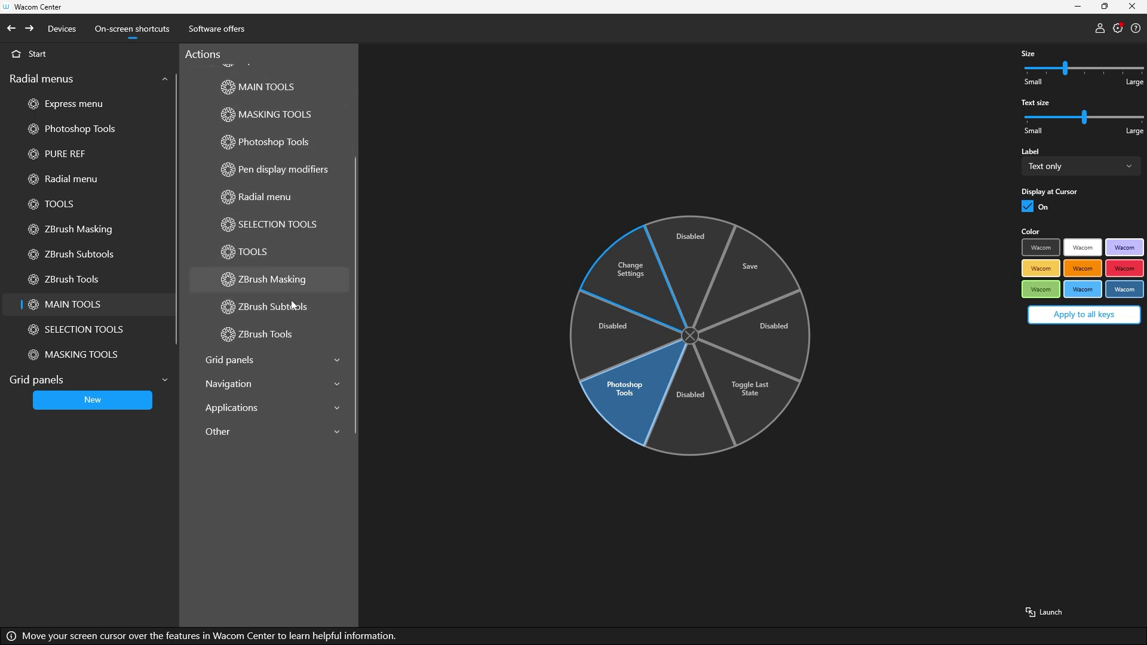
click(278, 223)
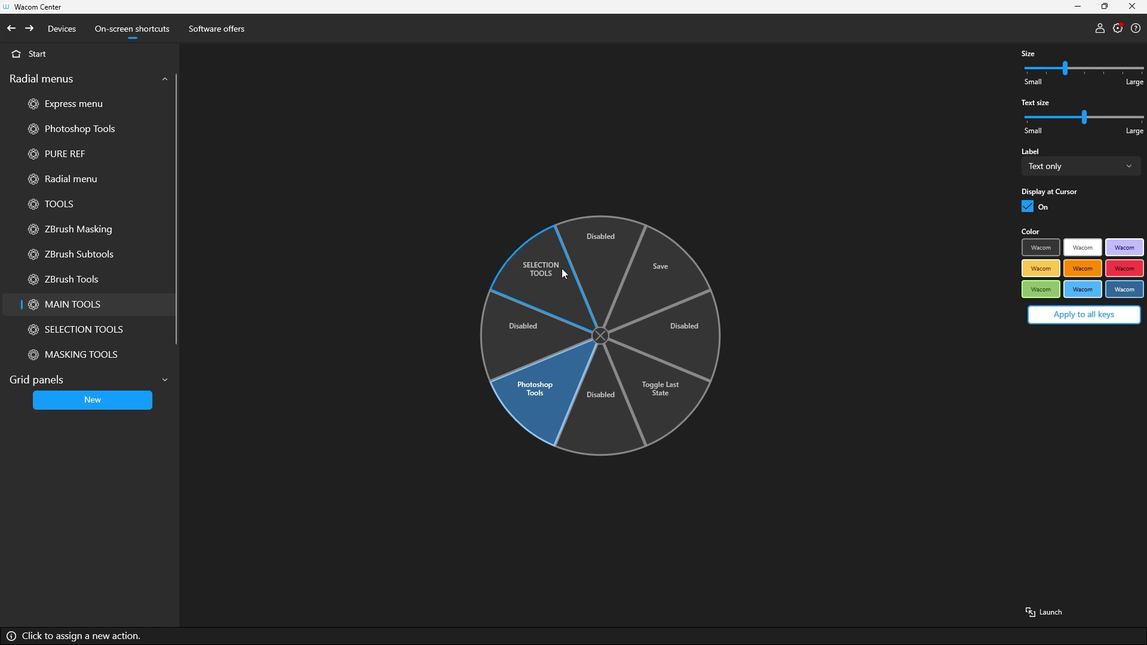
mouse_move(531, 267)
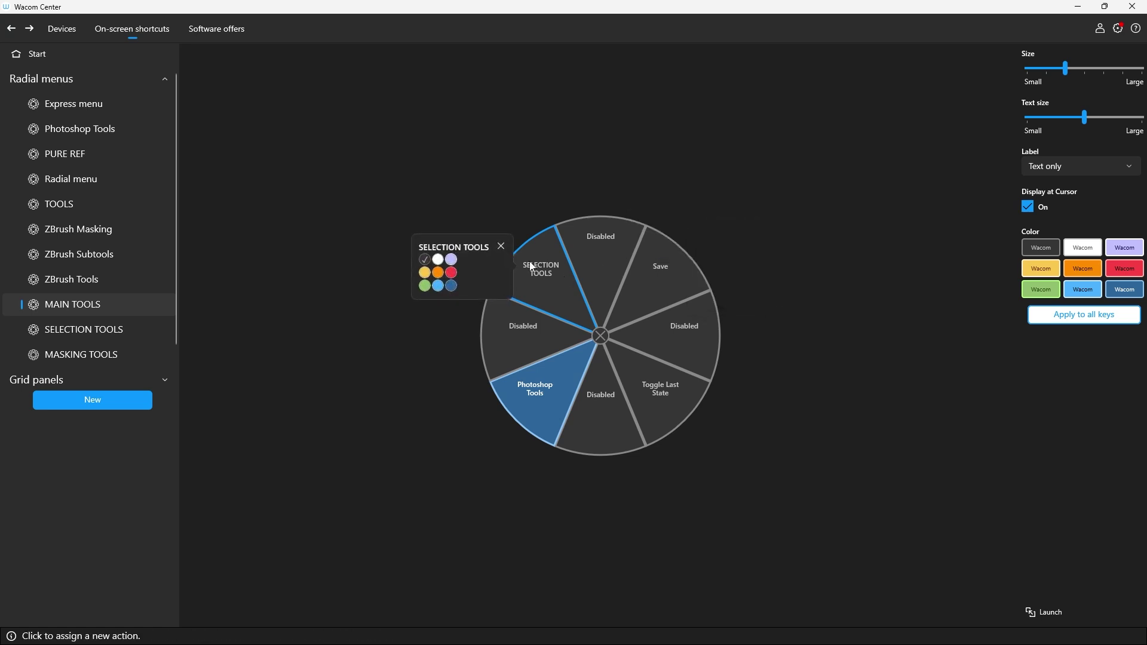
click(438, 259)
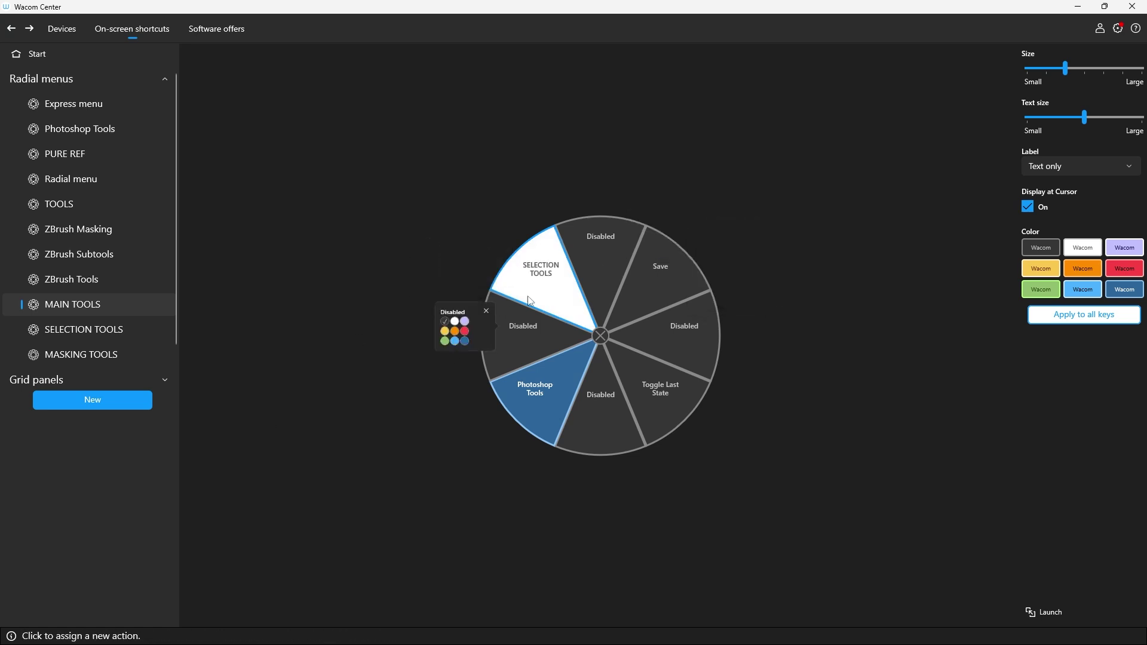
Make the Save key of MAIN TOOLS open the MASKING TOOLS radial menu and colour that key yellow
click(668, 269)
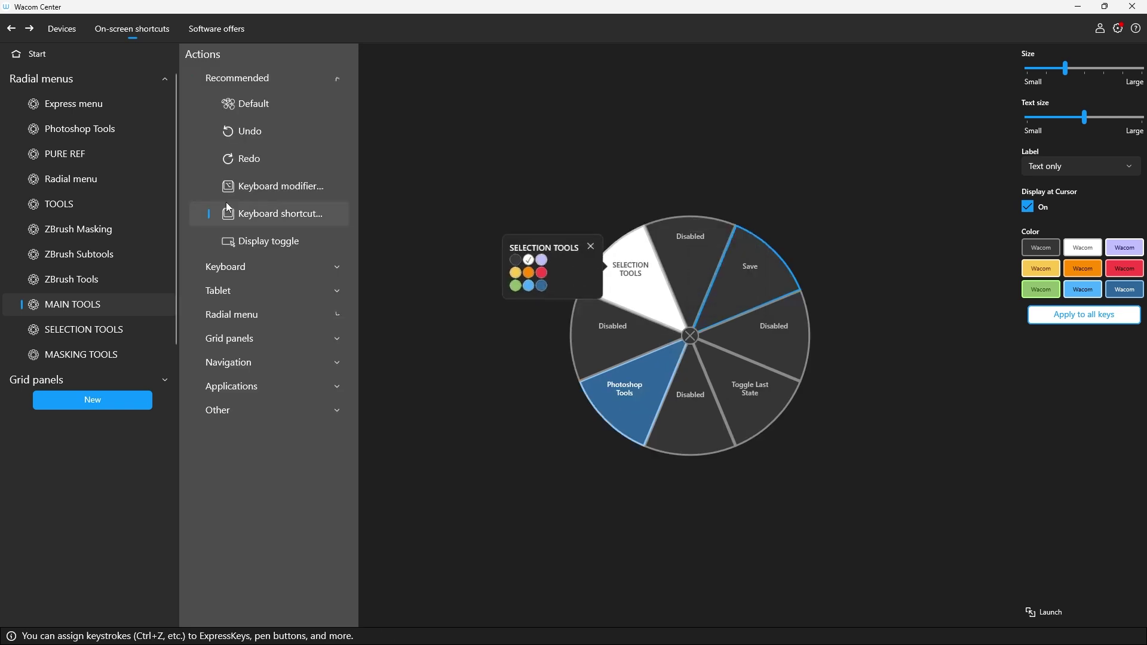
click(268, 321)
scroll(274, 293, down, 1)
click(273, 173)
mouse_move(660, 268)
click(703, 272)
mouse_move(574, 283)
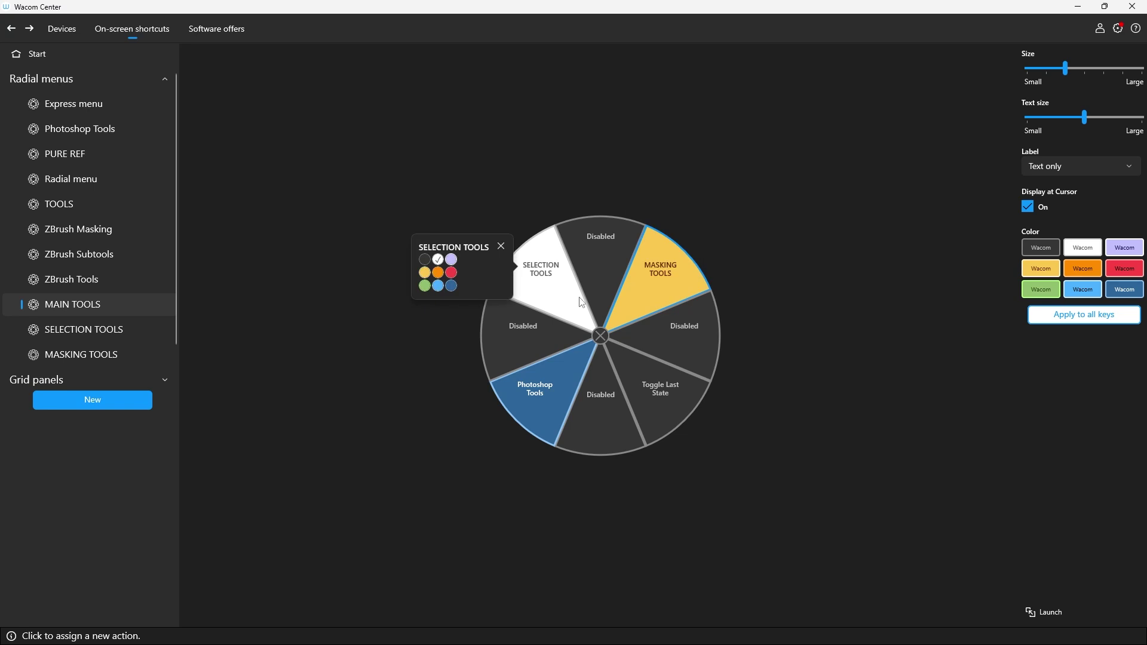
Make the Toggle Last State key of MAIN TOOLS open the TOOLS radial menu and colour that key green
click(655, 389)
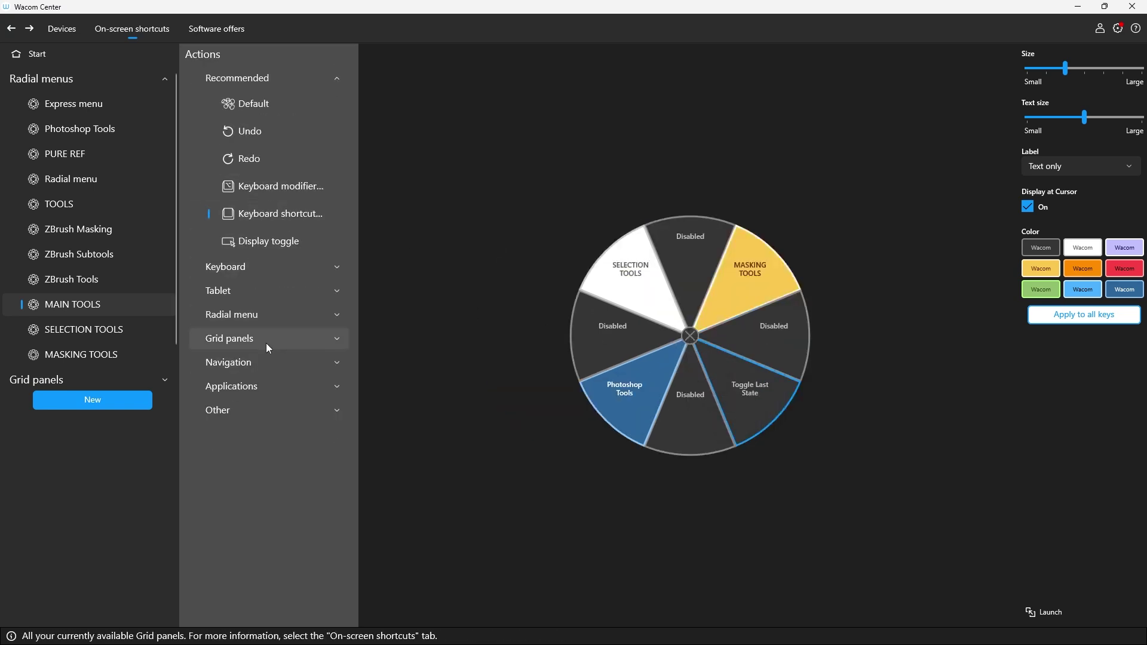
click(267, 316)
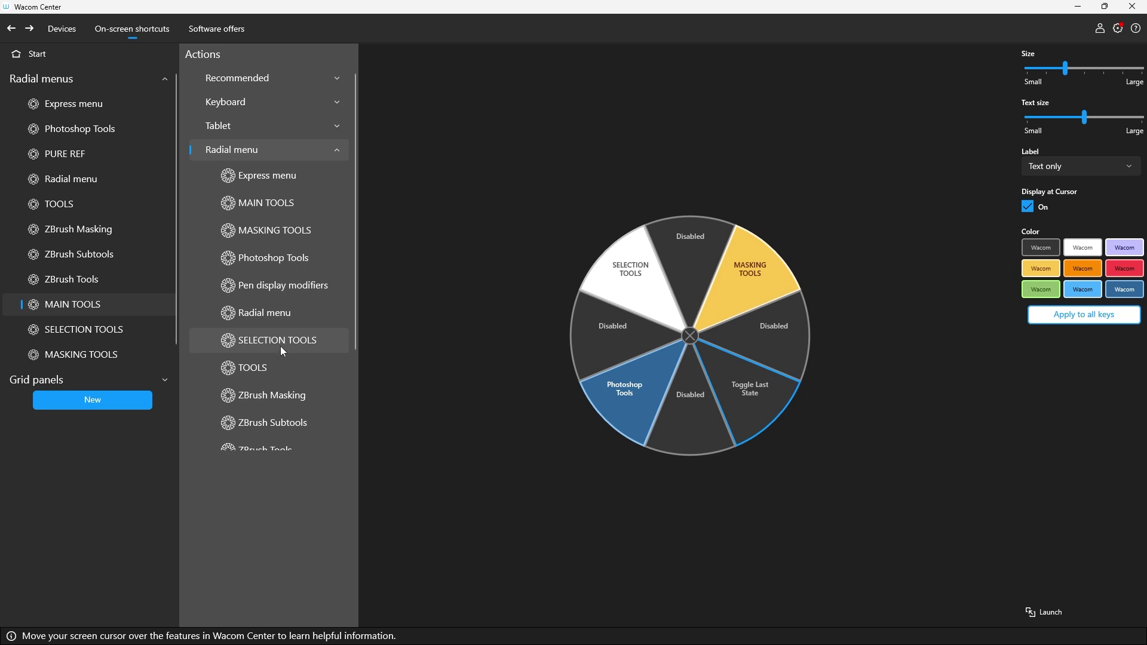
click(273, 367)
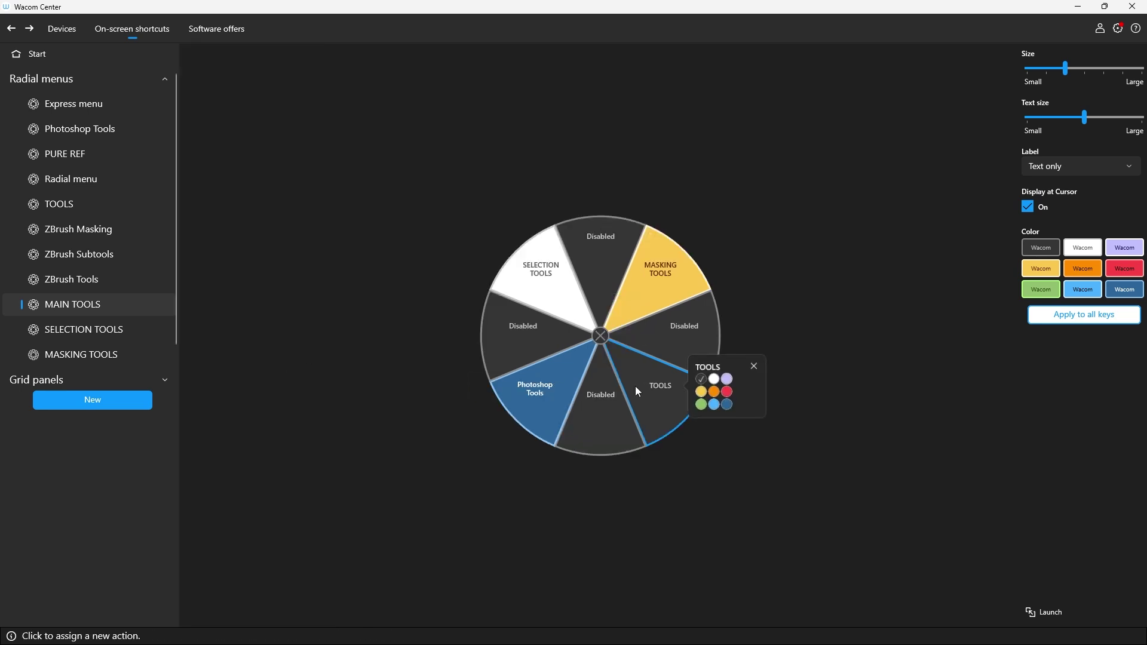
click(701, 405)
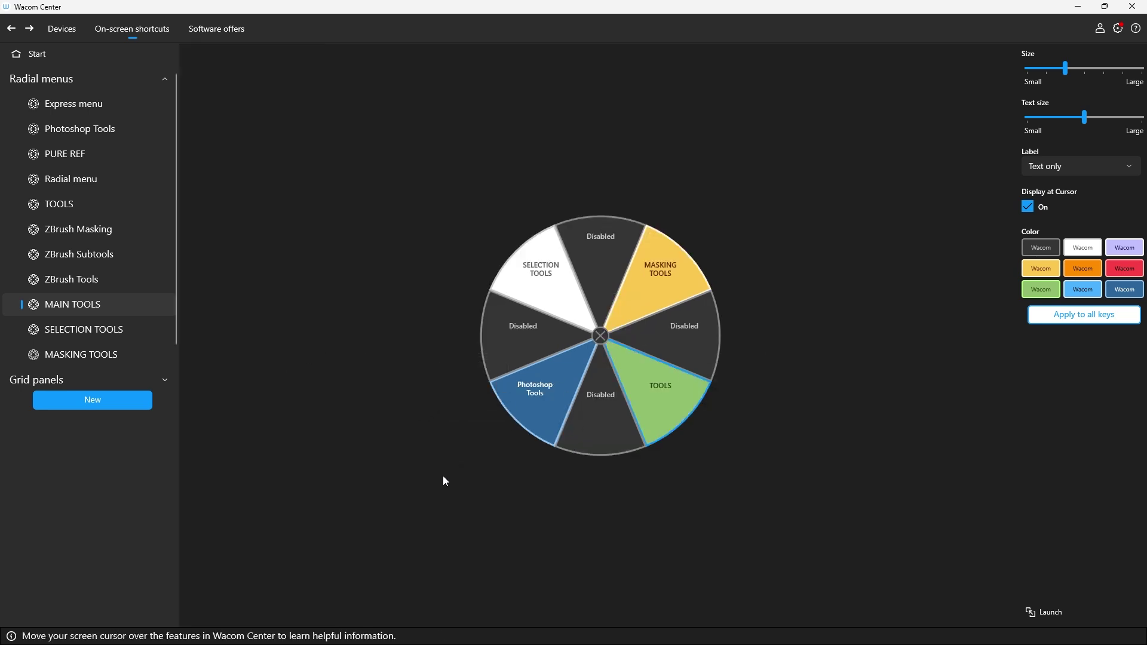
Colour the four Disabled keys of MAIN TOOLS red
mouse_move(615, 311)
mouse_move(558, 261)
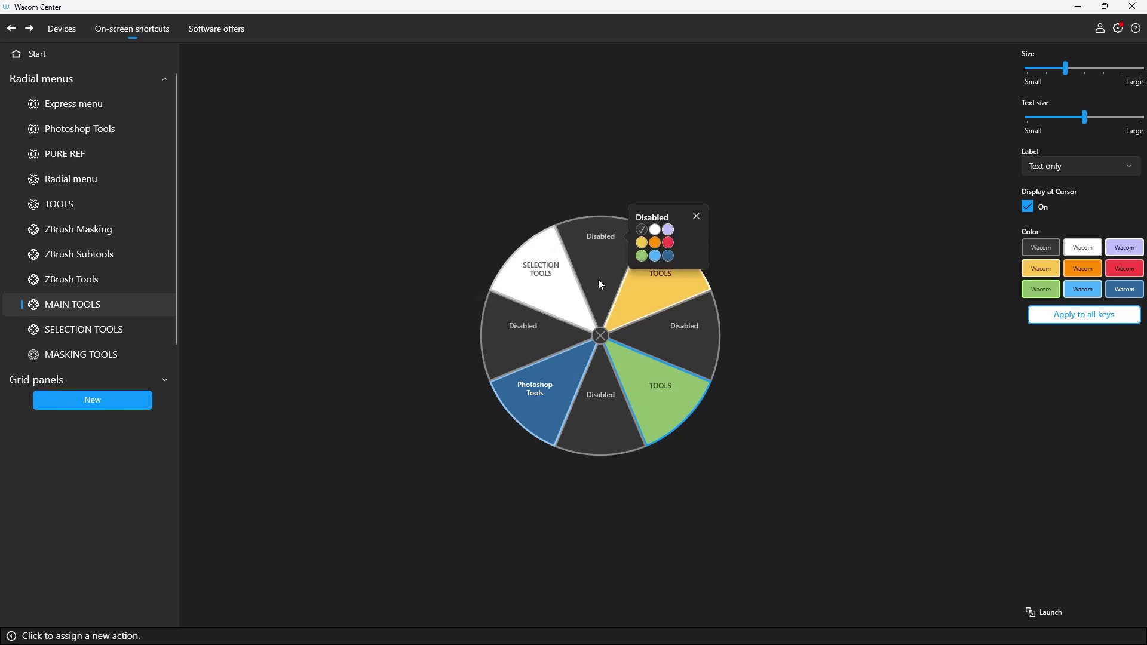
mouse_move(640, 288)
mouse_move(539, 359)
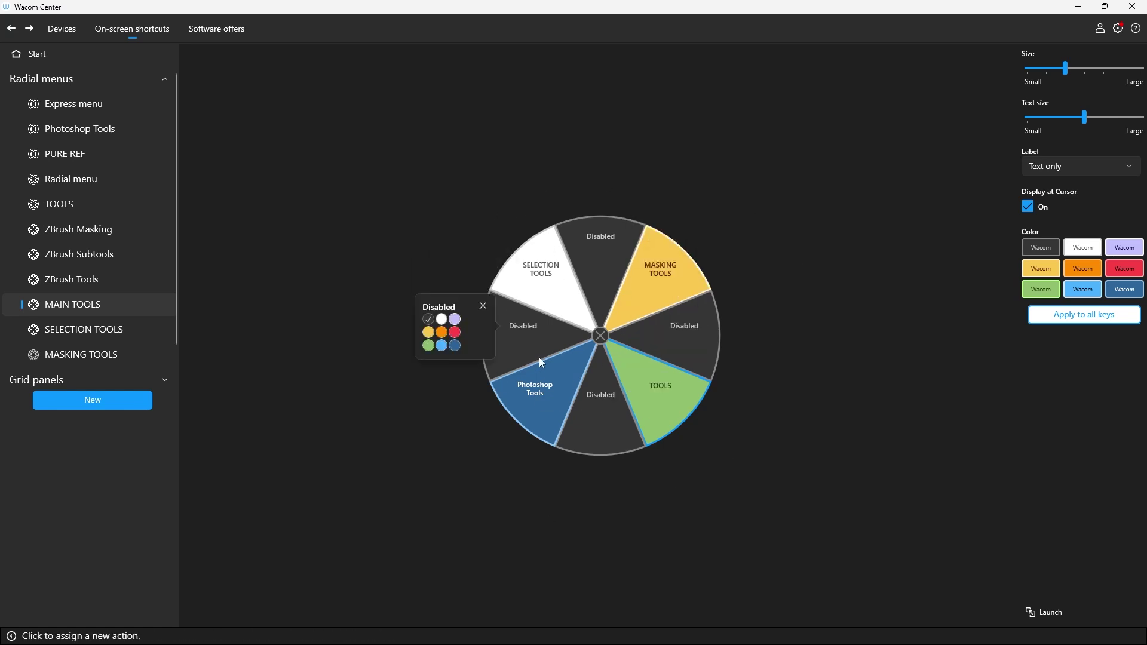
click(522, 332)
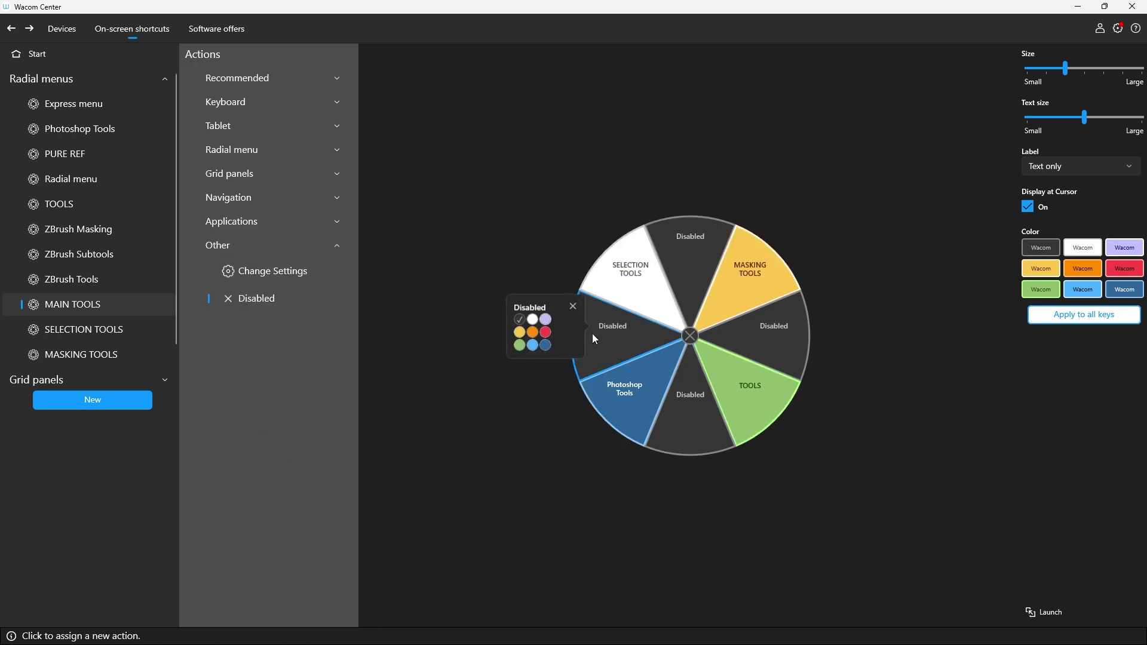
click(545, 332)
mouse_move(682, 246)
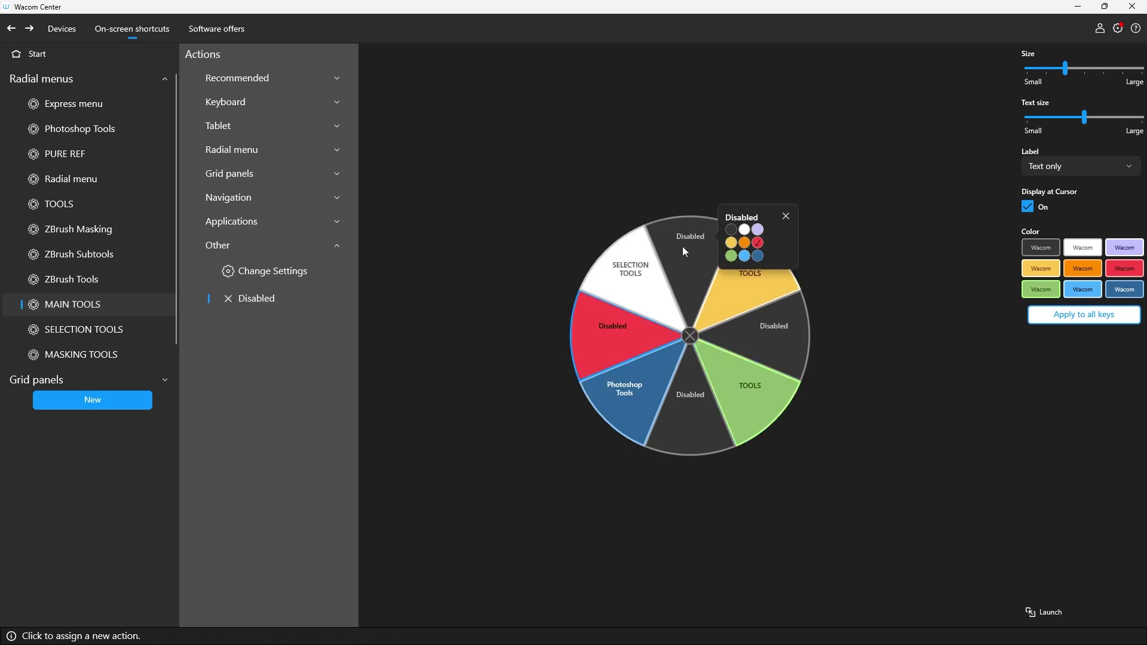
click(758, 243)
mouse_move(777, 342)
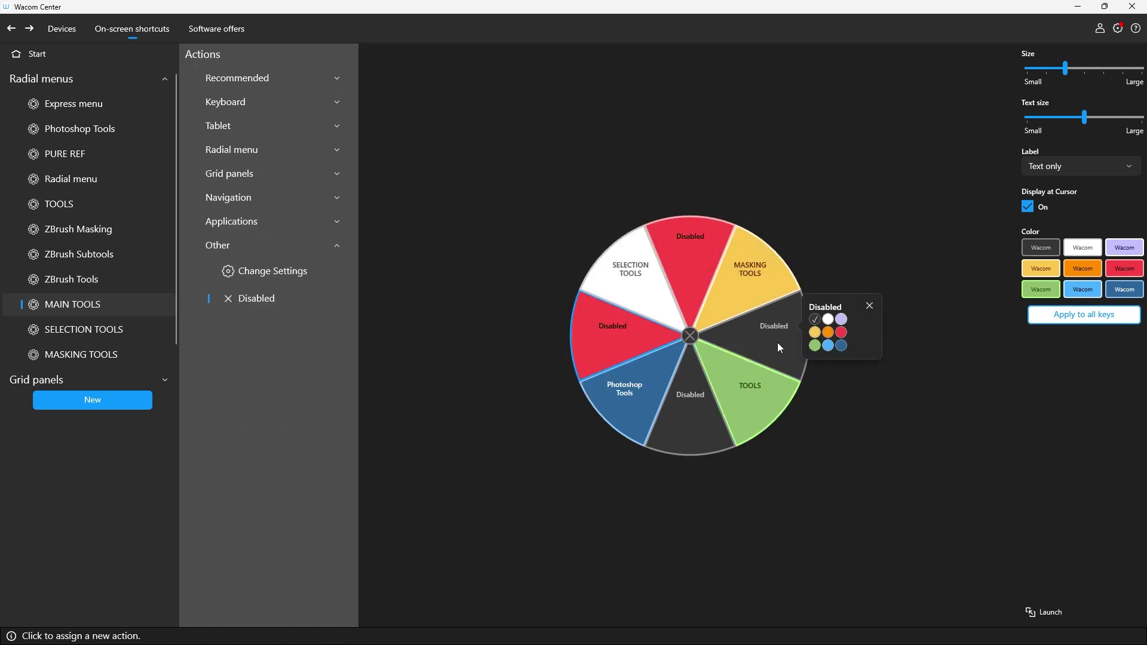
click(845, 332)
click(709, 403)
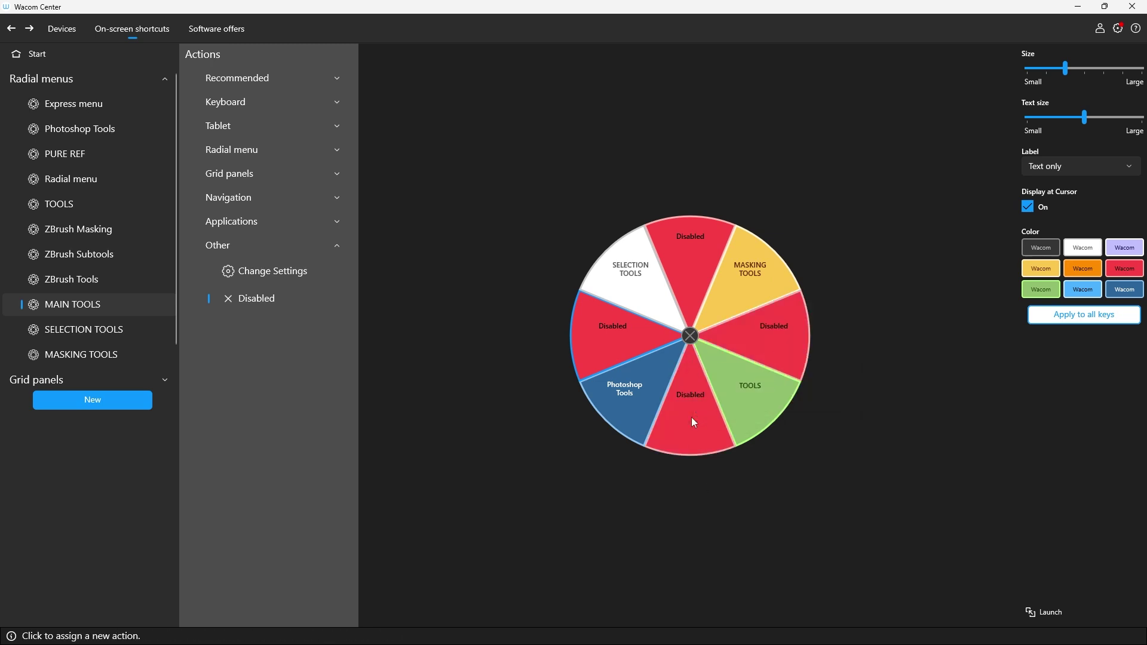
mouse_move(683, 439)
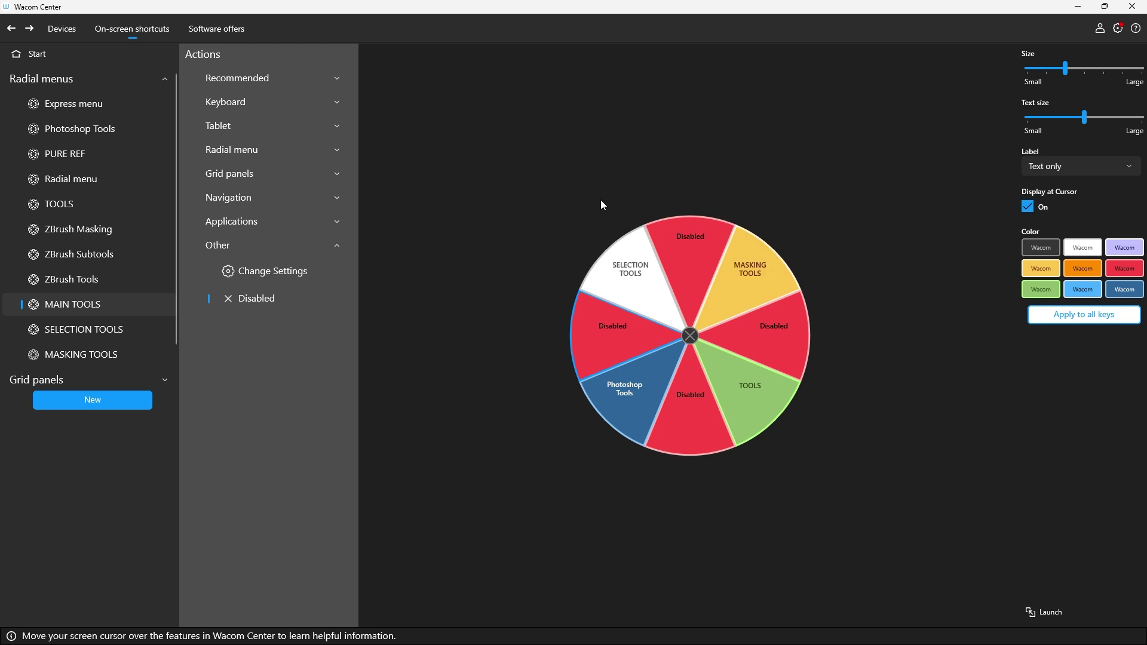
Make the Step Forward key of SELECTION TOOLS open the MAIN TOOLS radial menu and colour that key red
click(90, 330)
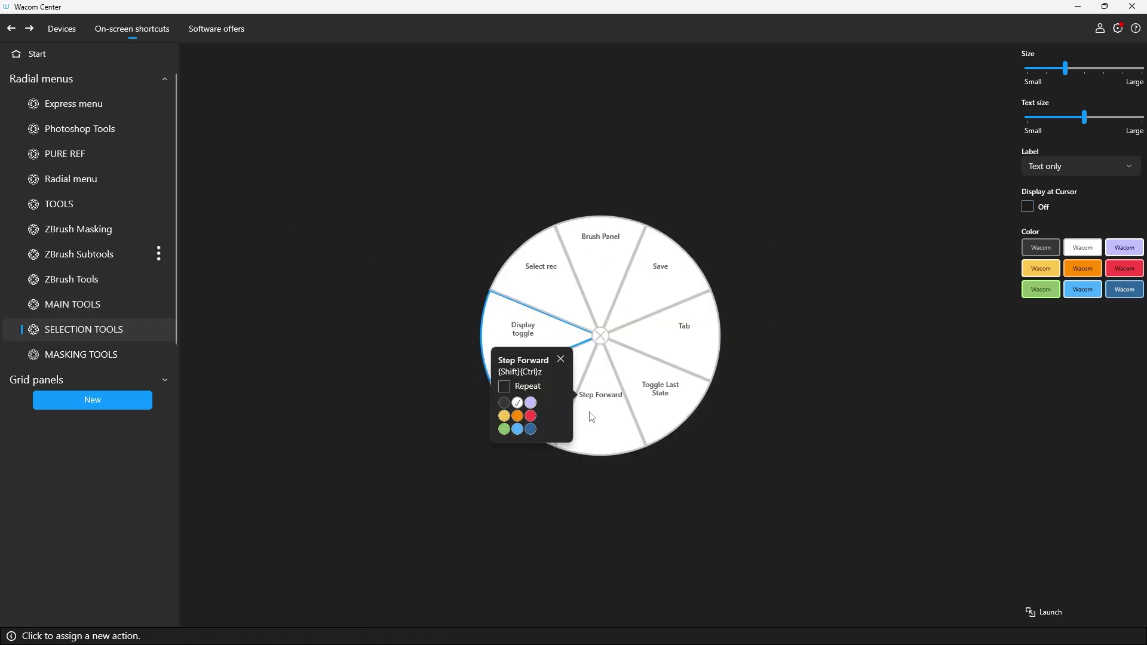
click(600, 424)
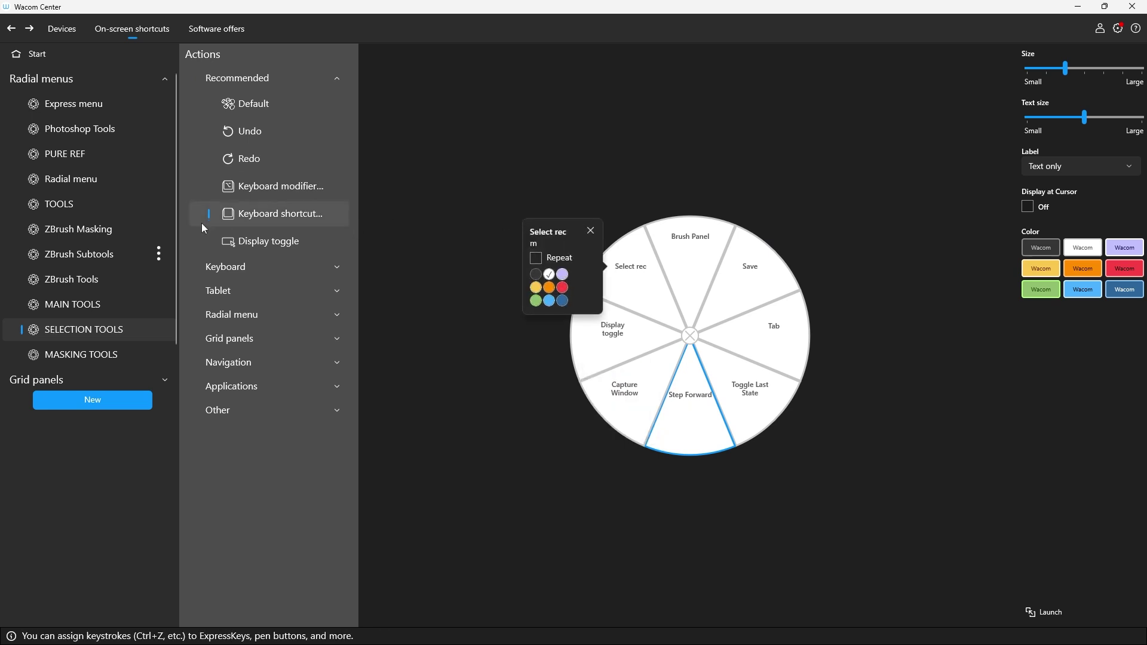
click(261, 315)
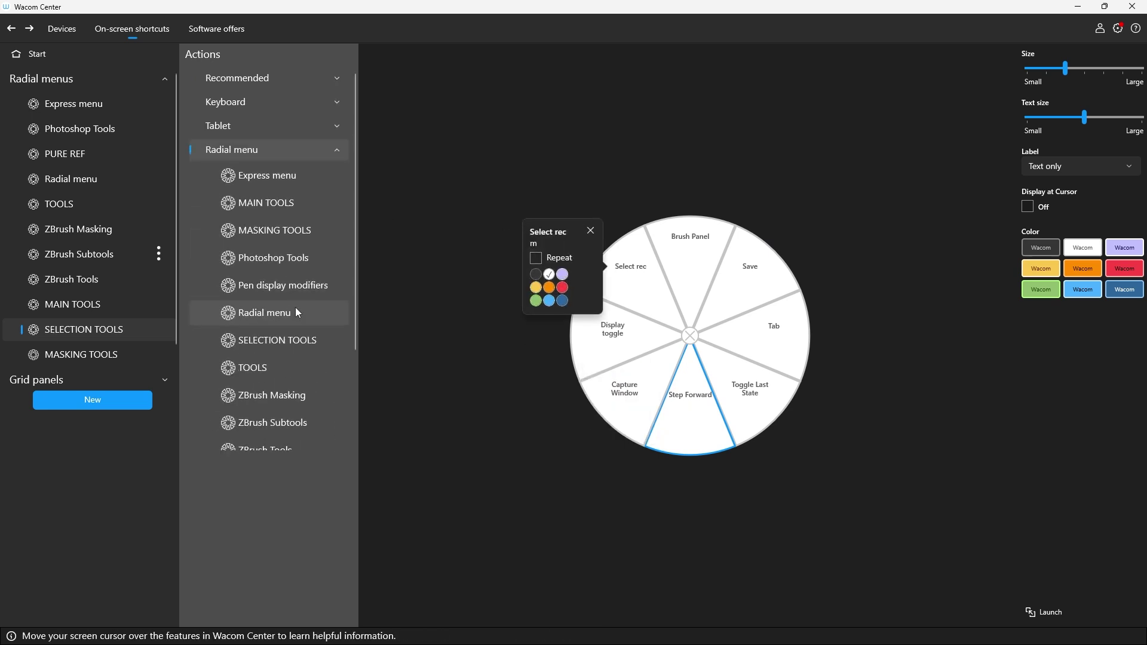
scroll(276, 359, down, 3)
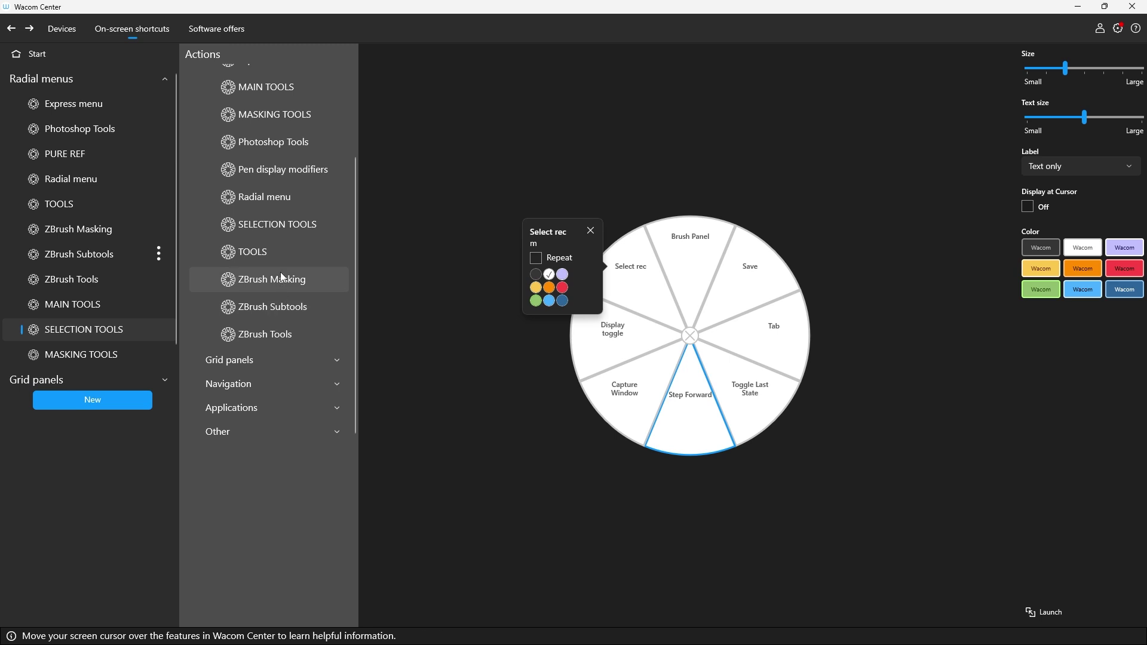
drag(281, 90, 594, 397)
click(531, 401)
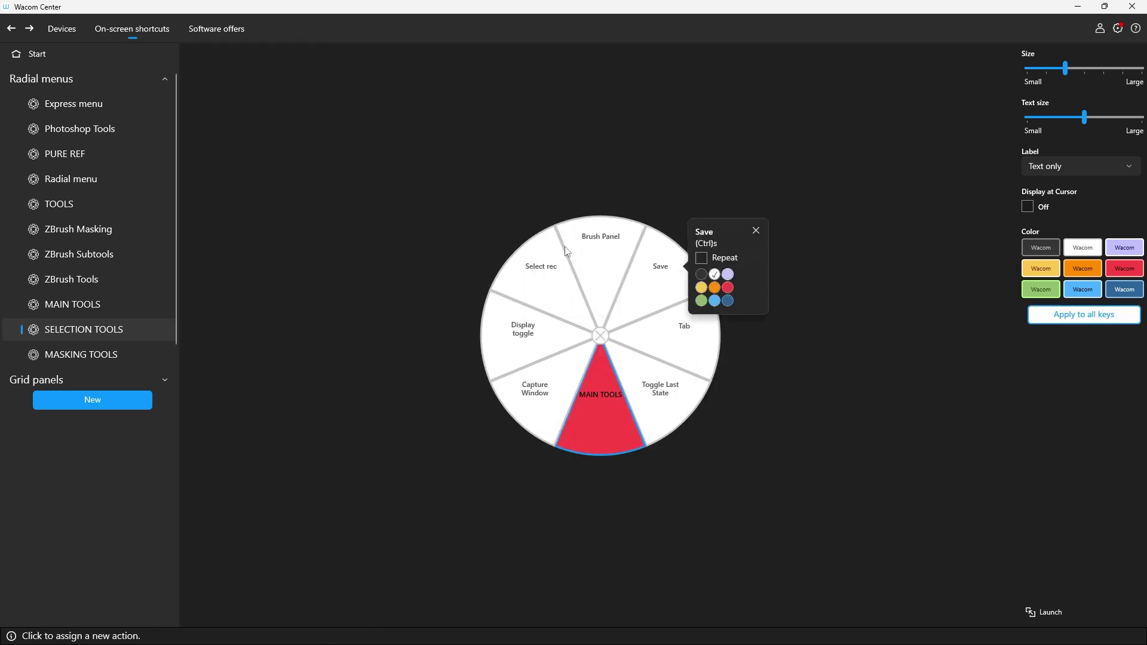
Colour the lowest key of SELECTION TOOLS white and assign the Redo action to it
click(600, 422)
click(658, 410)
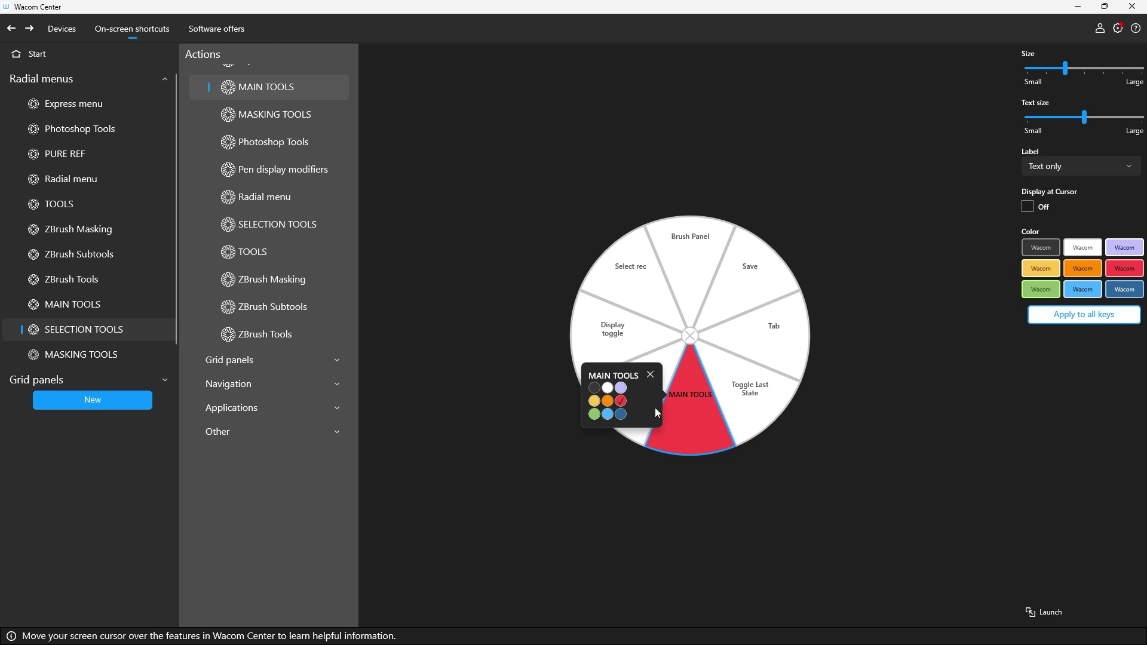
click(609, 390)
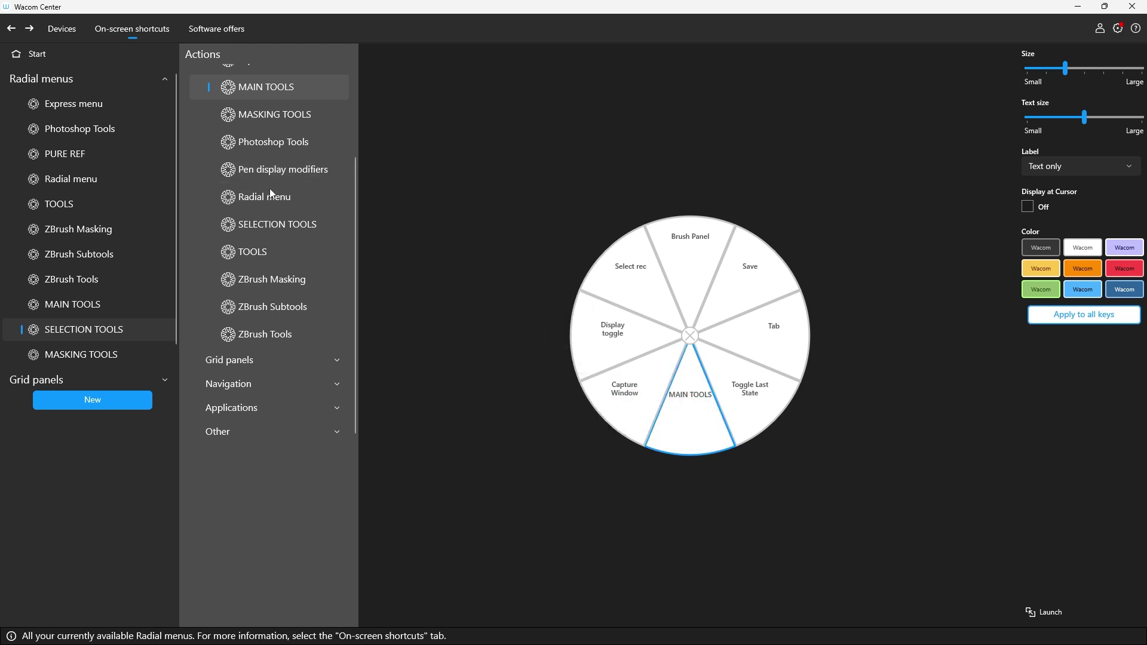
click(296, 364)
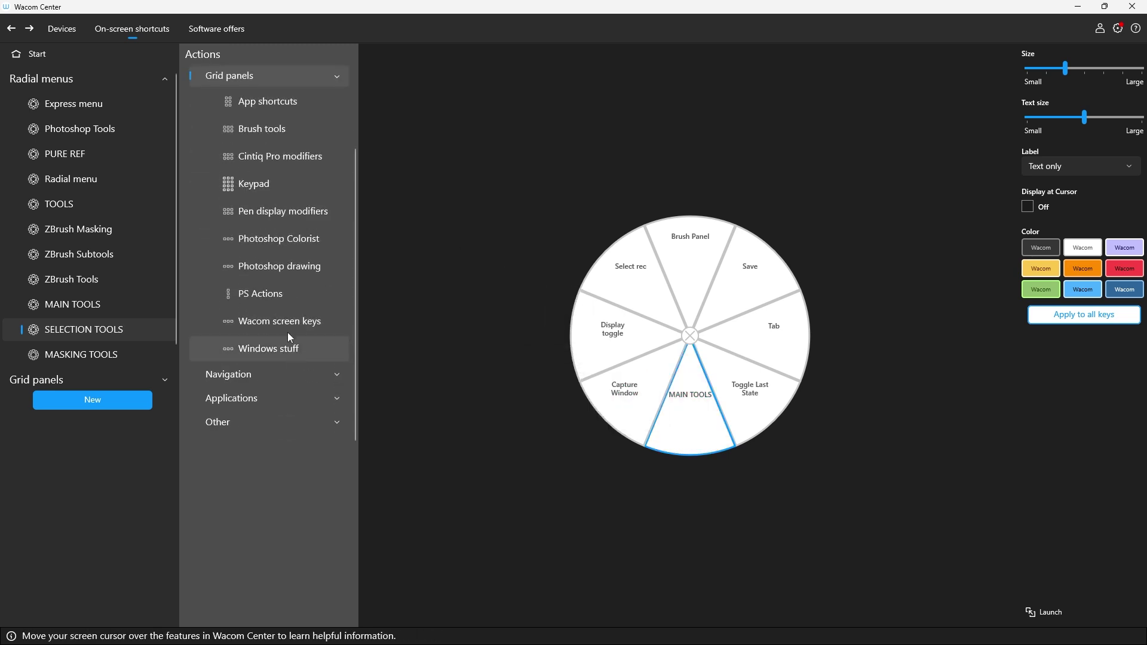
click(264, 373)
click(248, 73)
scroll(252, 84, up, 2)
click(256, 80)
click(273, 160)
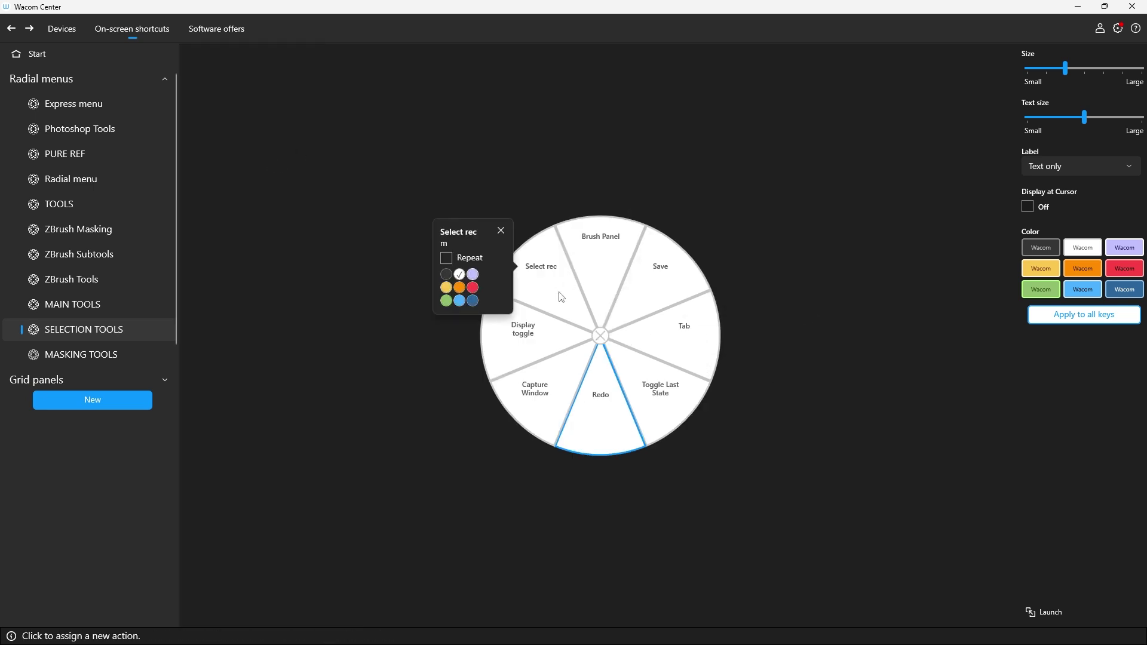
Make the Toggle Last State key of SELECTION TOOLS open the MAIN TOOLS radial menu and colour that key red
click(69, 306)
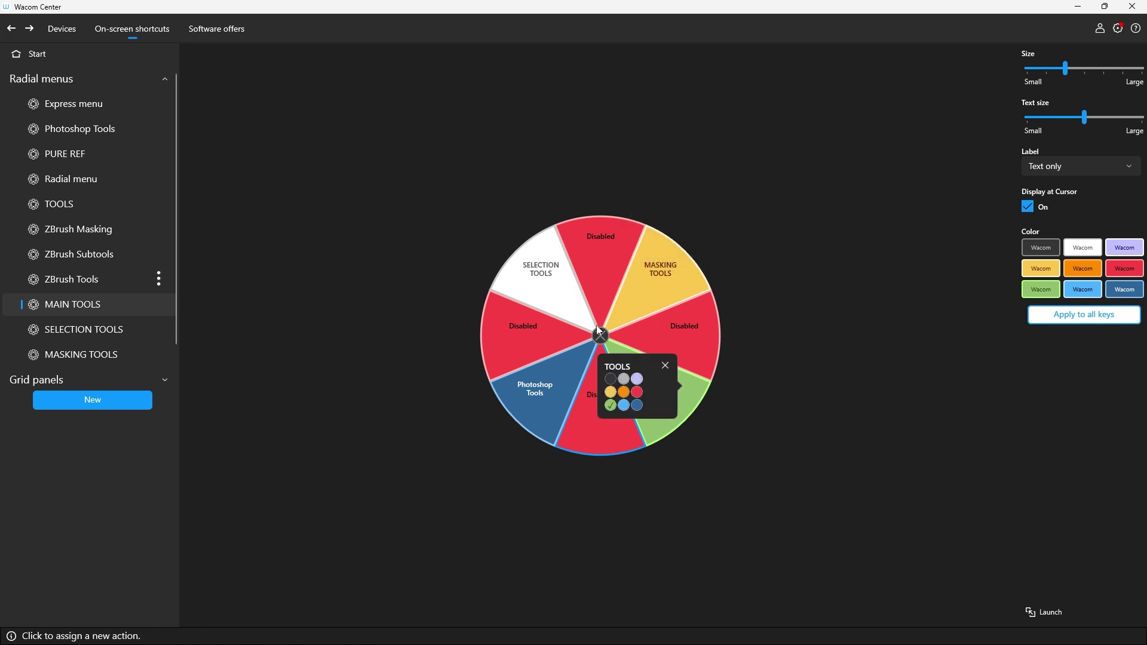
click(73, 330)
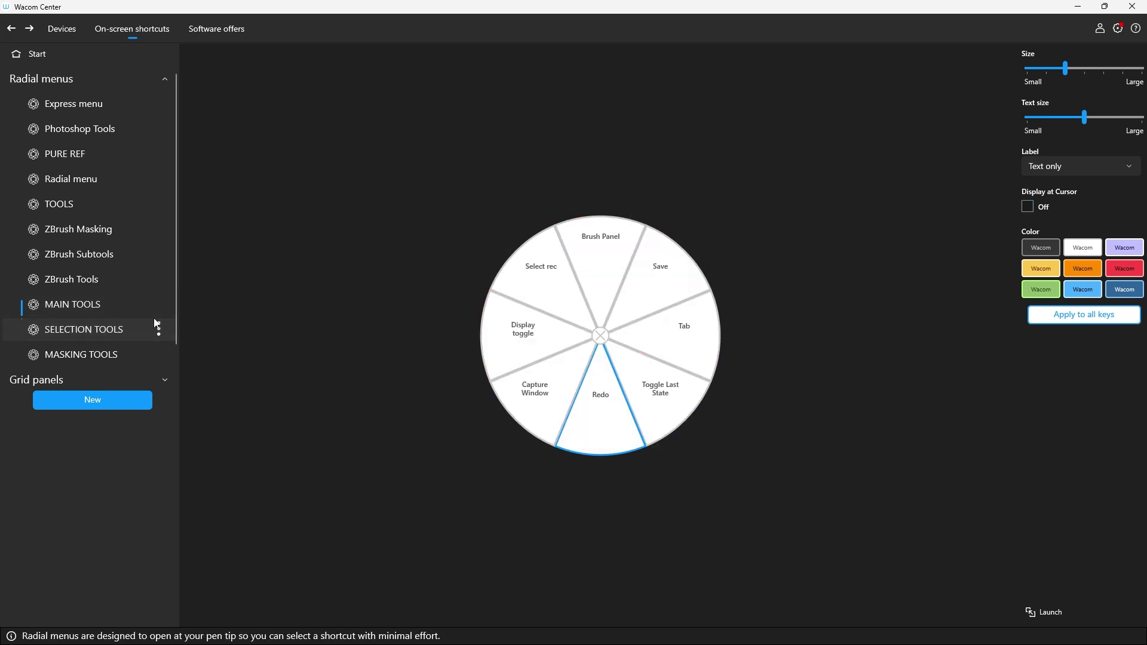
mouse_move(655, 408)
click(727, 408)
click(655, 388)
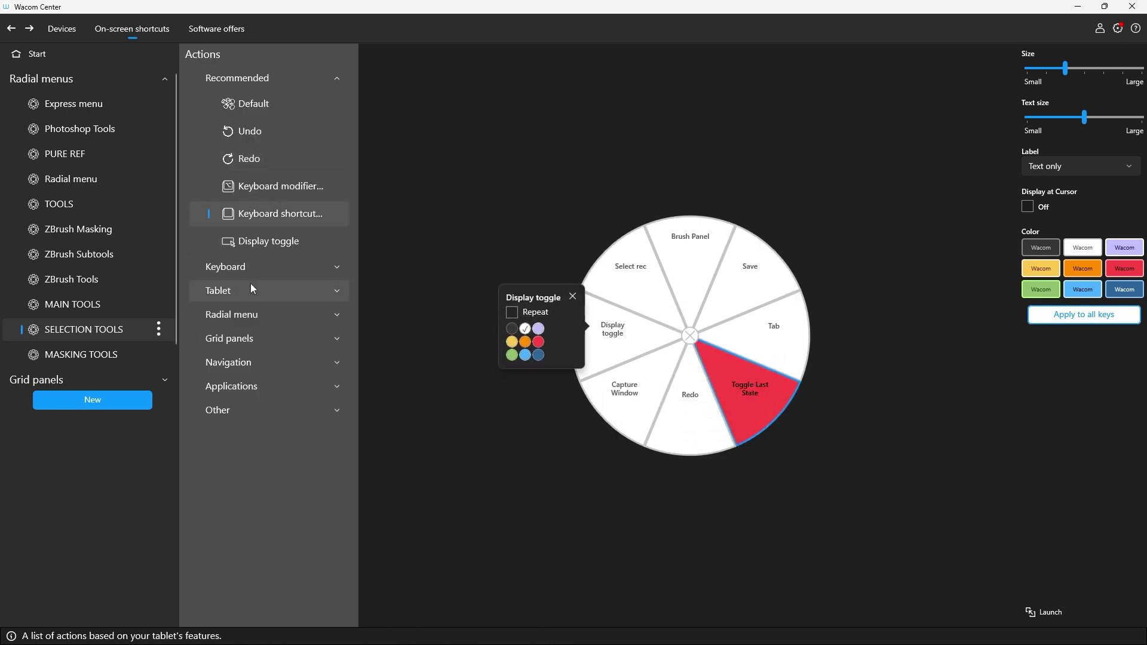
click(264, 315)
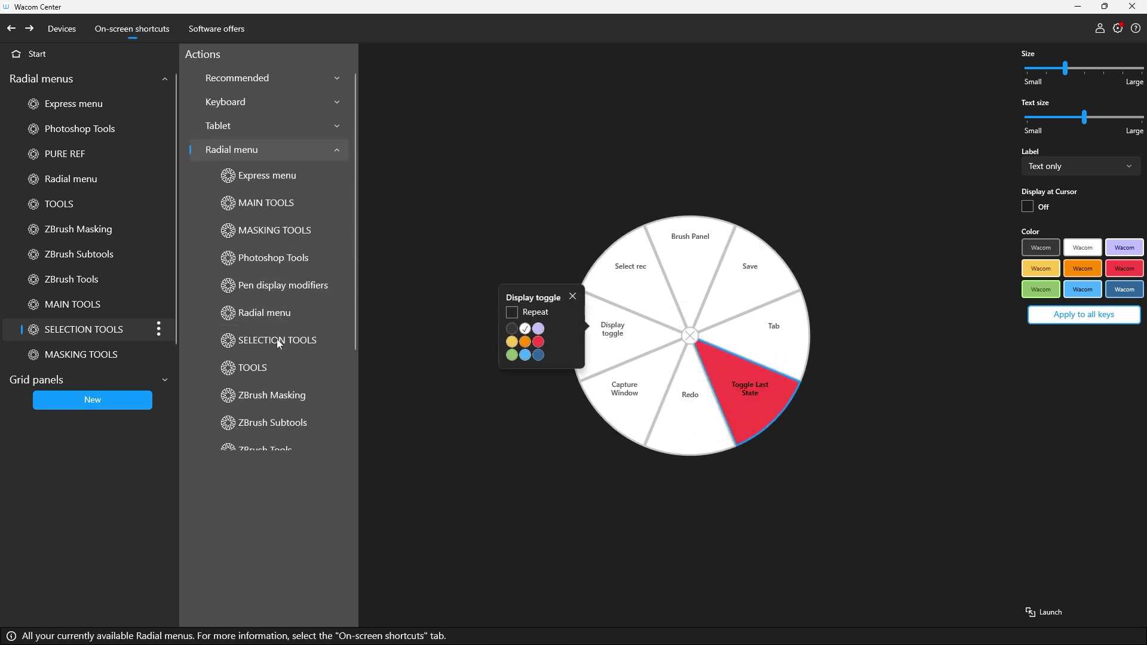
click(285, 202)
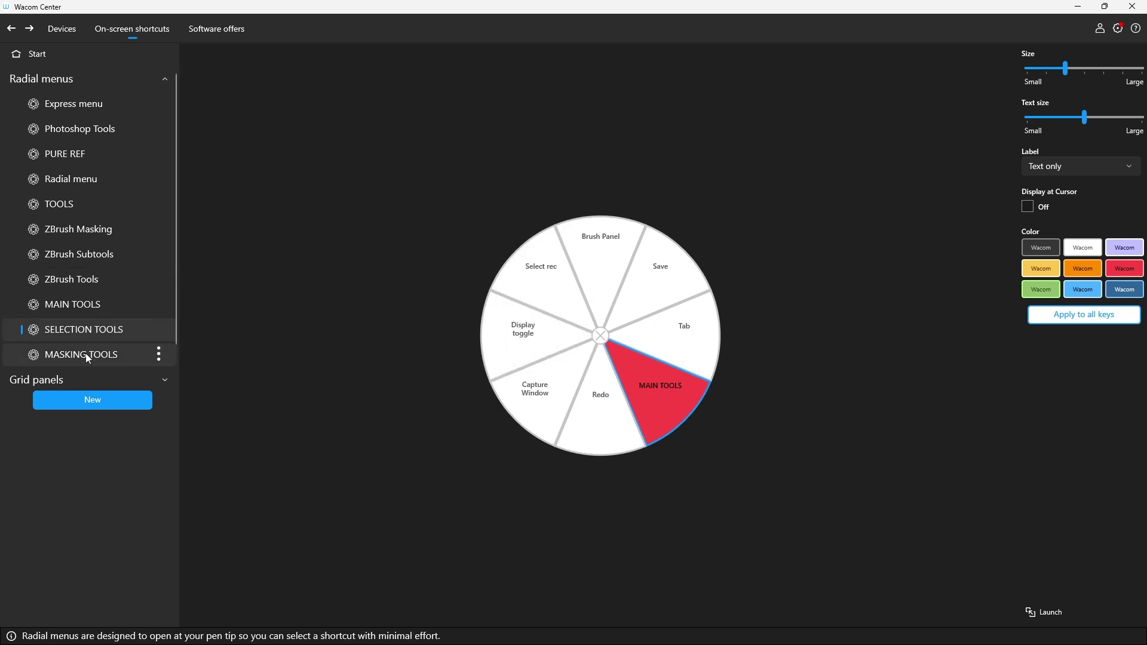
Colour the Capture Window key of MASKING TOOLS red and make it open the MASKING TOOLS radial menu
click(96, 303)
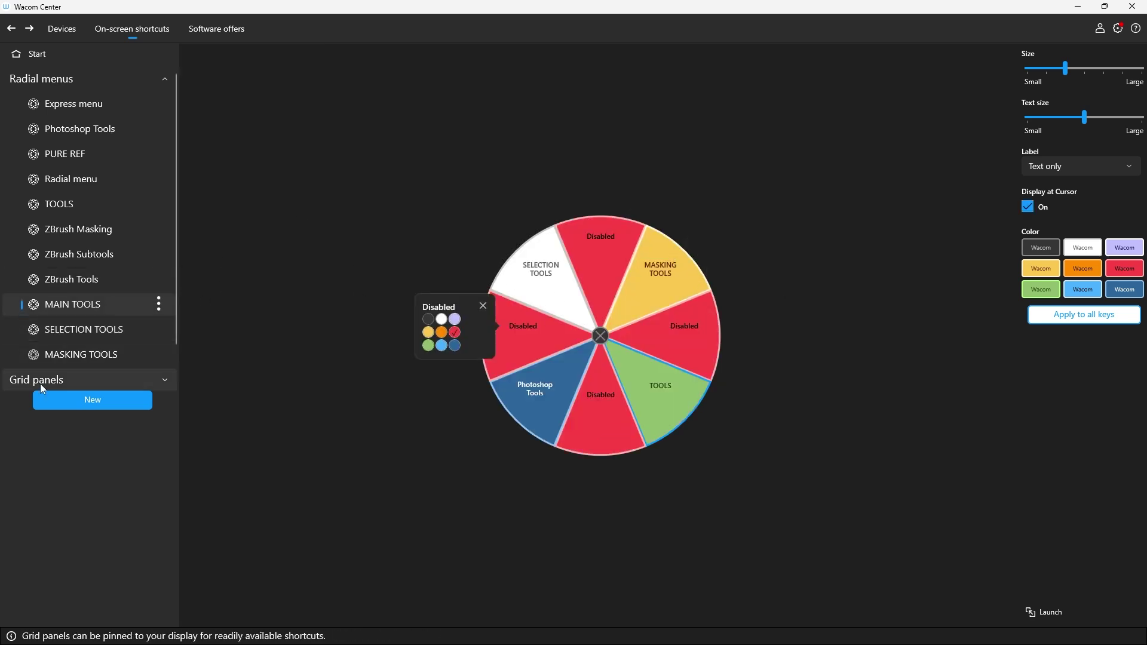
click(60, 355)
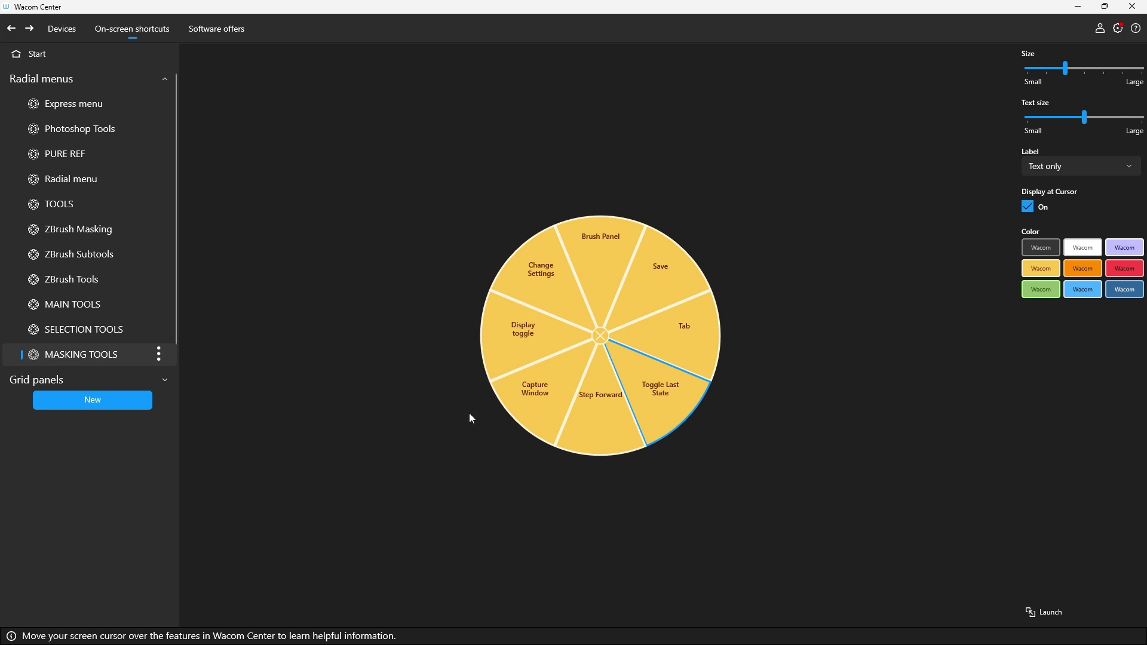
click(515, 410)
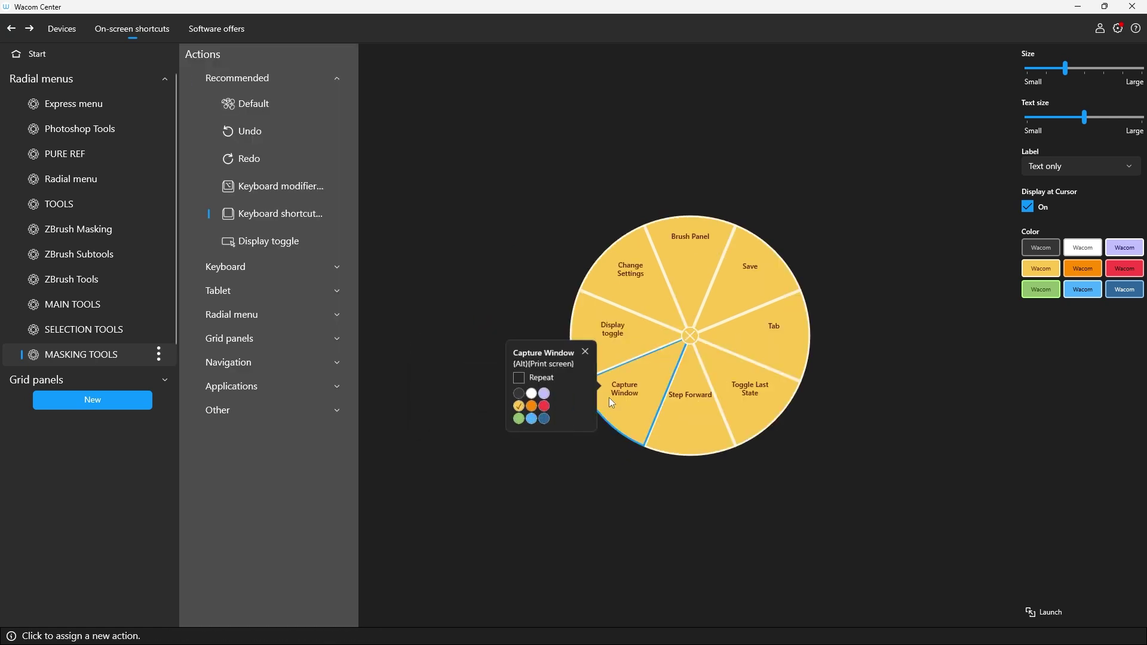
click(549, 405)
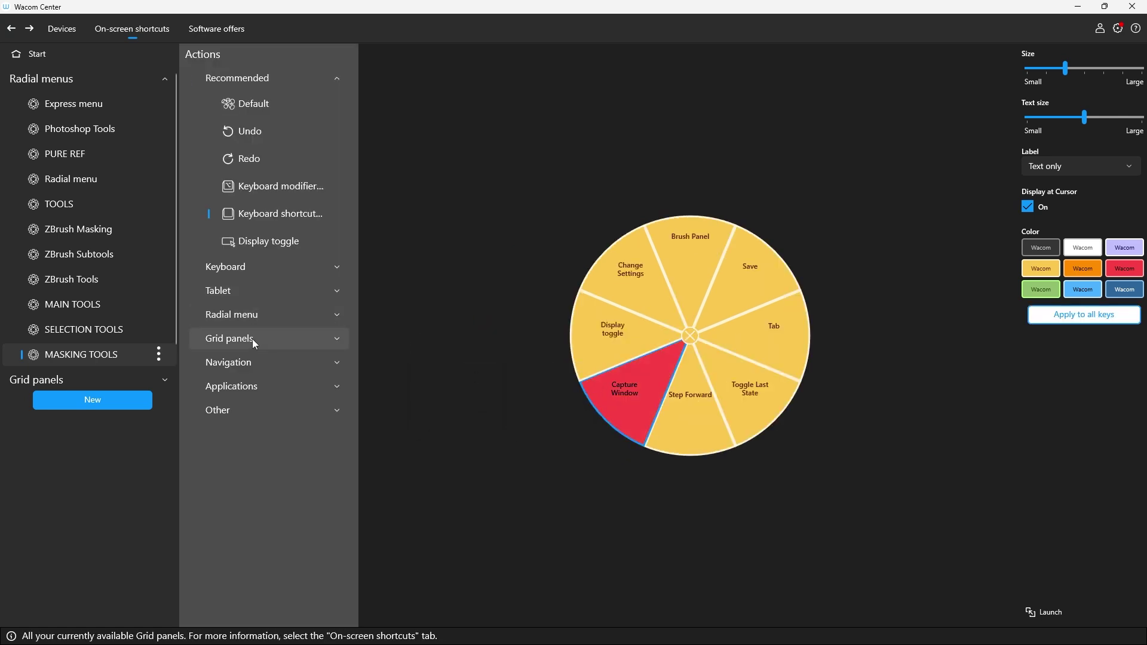
click(268, 316)
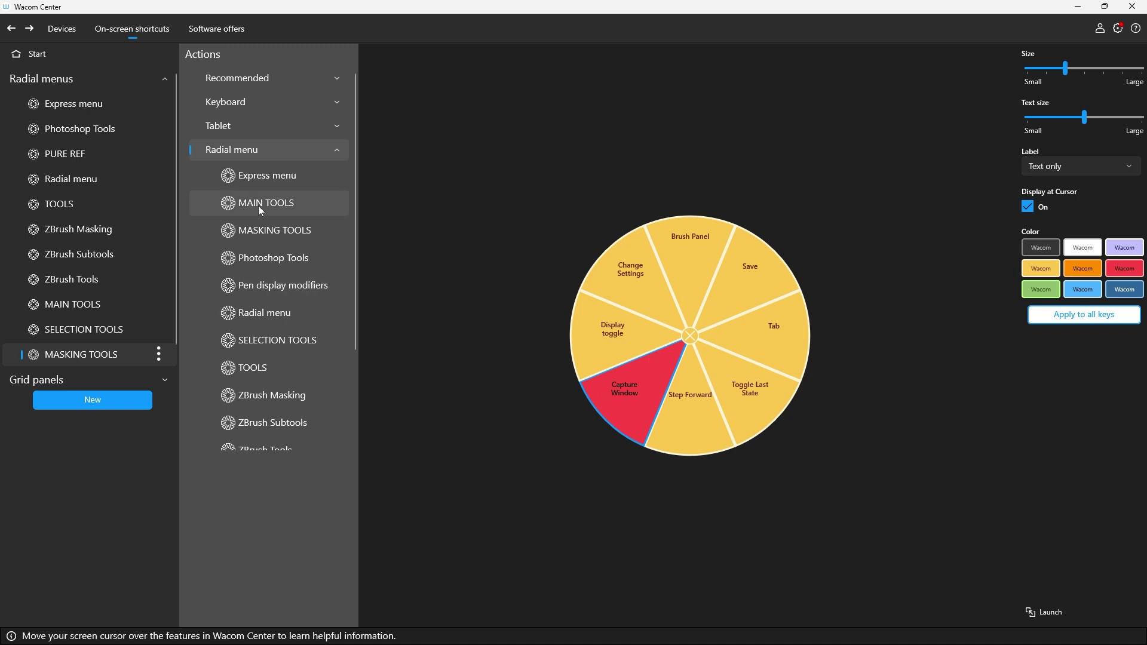
click(270, 230)
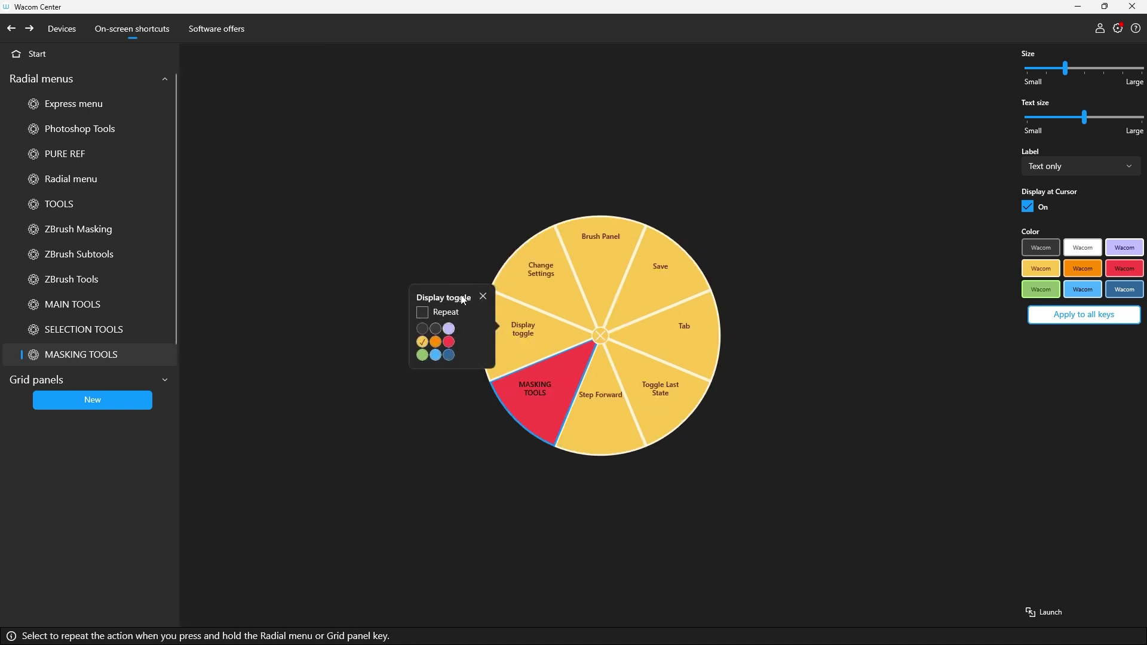
mouse_move(521, 329)
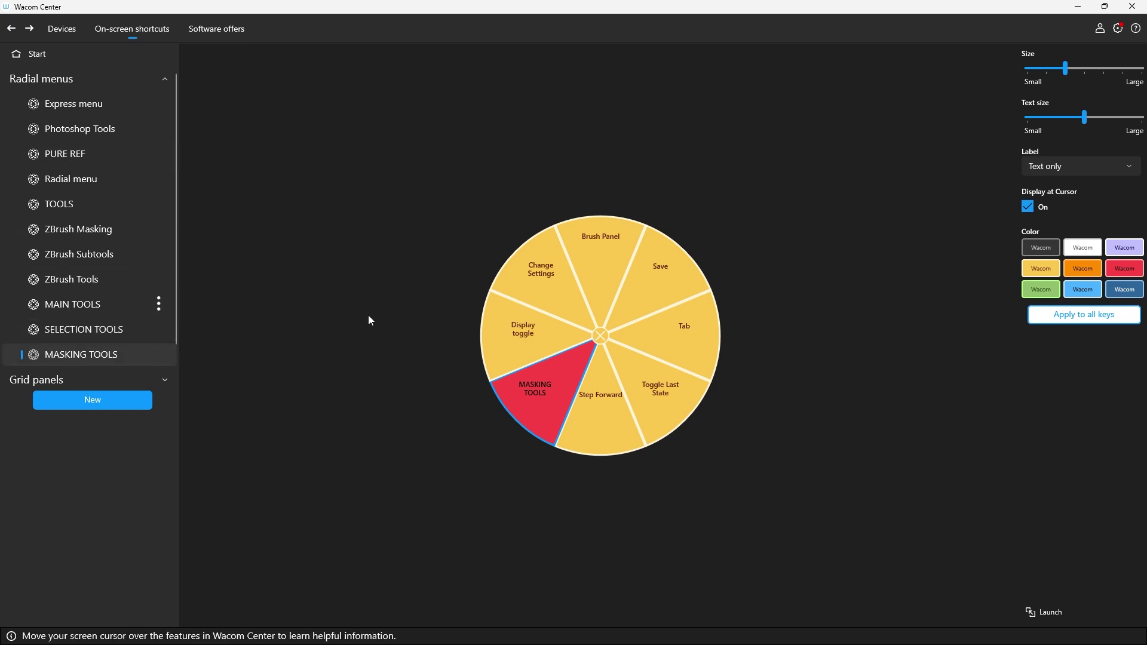
Assign the MAIN TOOLS radial menu to the Pro Pen 2 side button nearest the tip, for all other applications
click(118, 302)
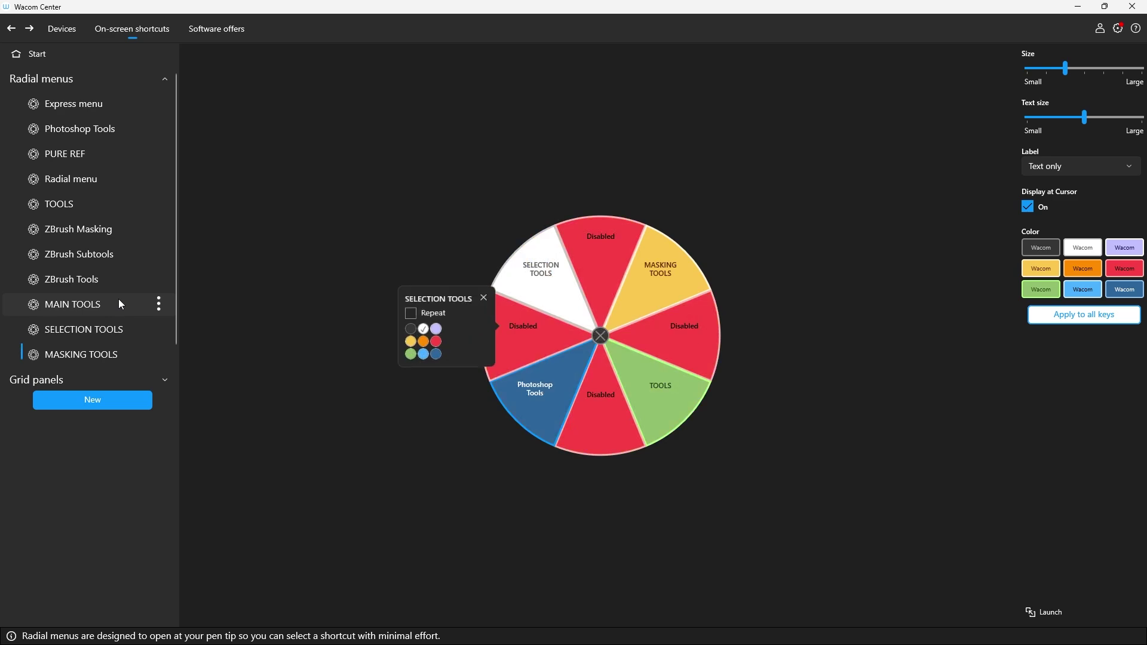
click(70, 34)
click(78, 114)
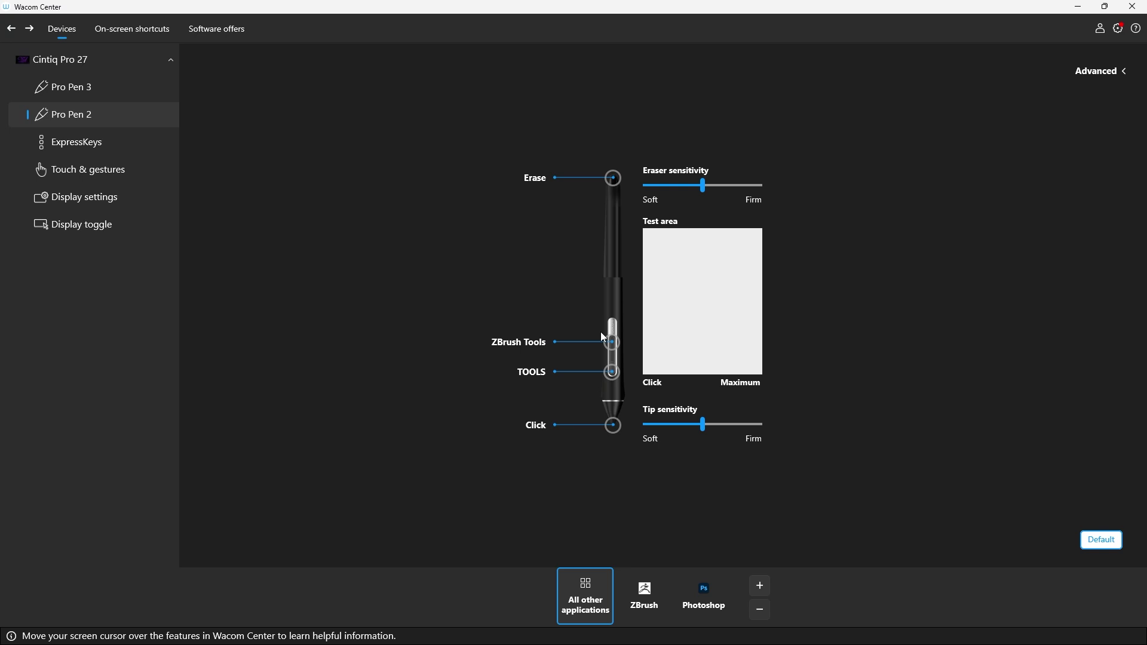
click(539, 376)
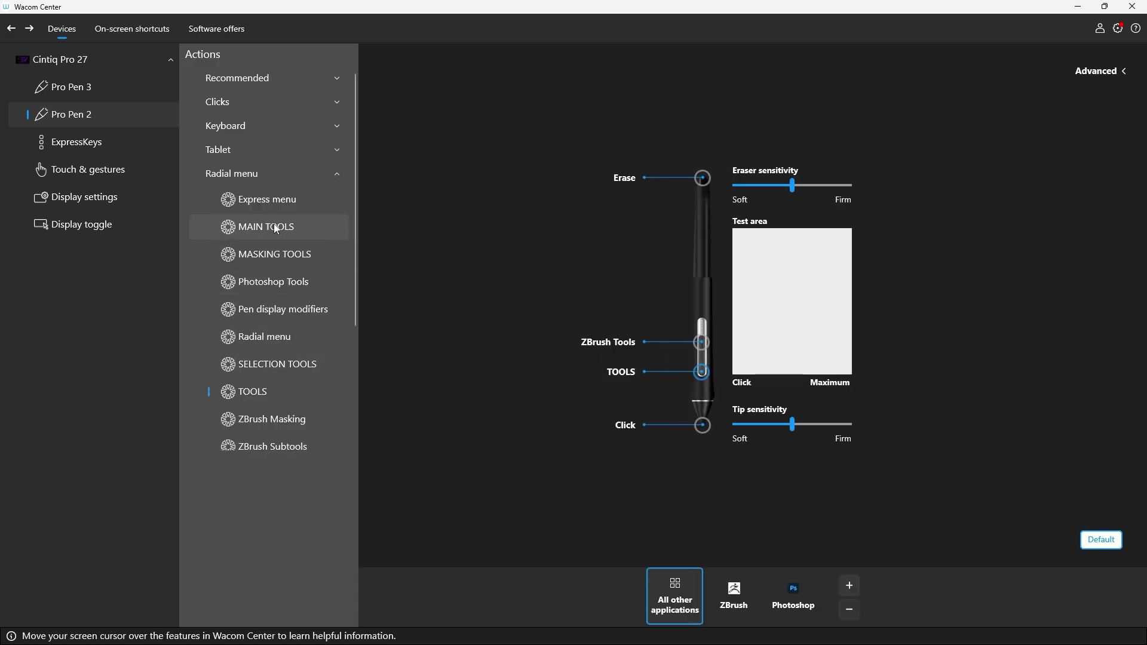
click(274, 227)
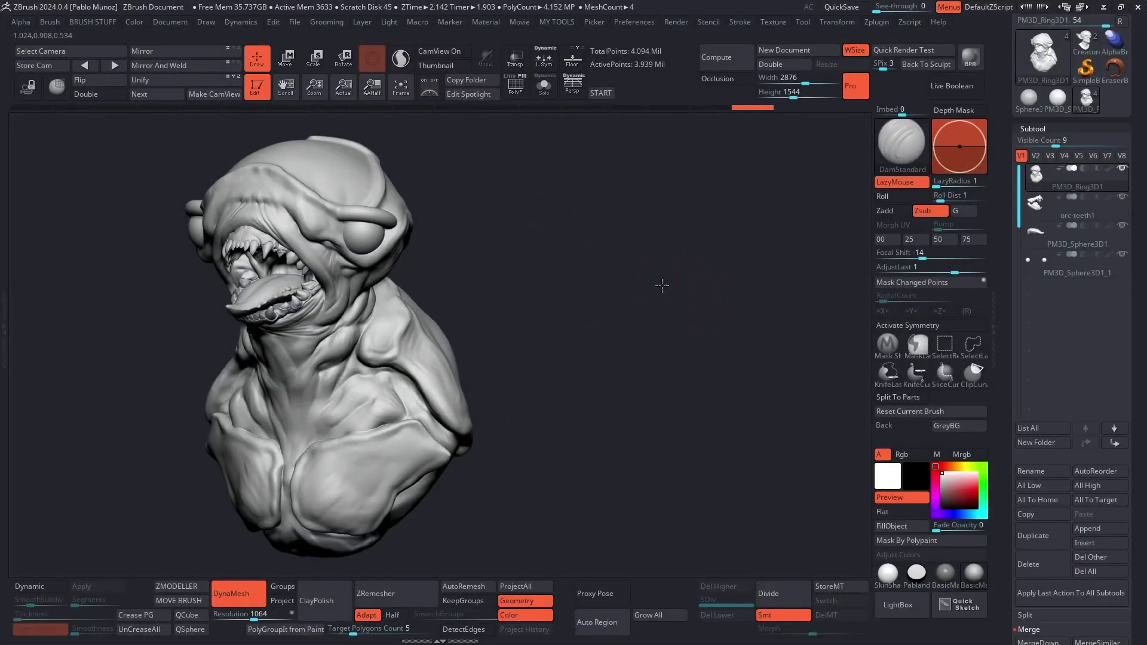
In ZBrush, call up MAIN TOOLS at the pen, open MASKING TOOLS from it, and move and pin that sub-menu
drag(661, 299, 668, 299)
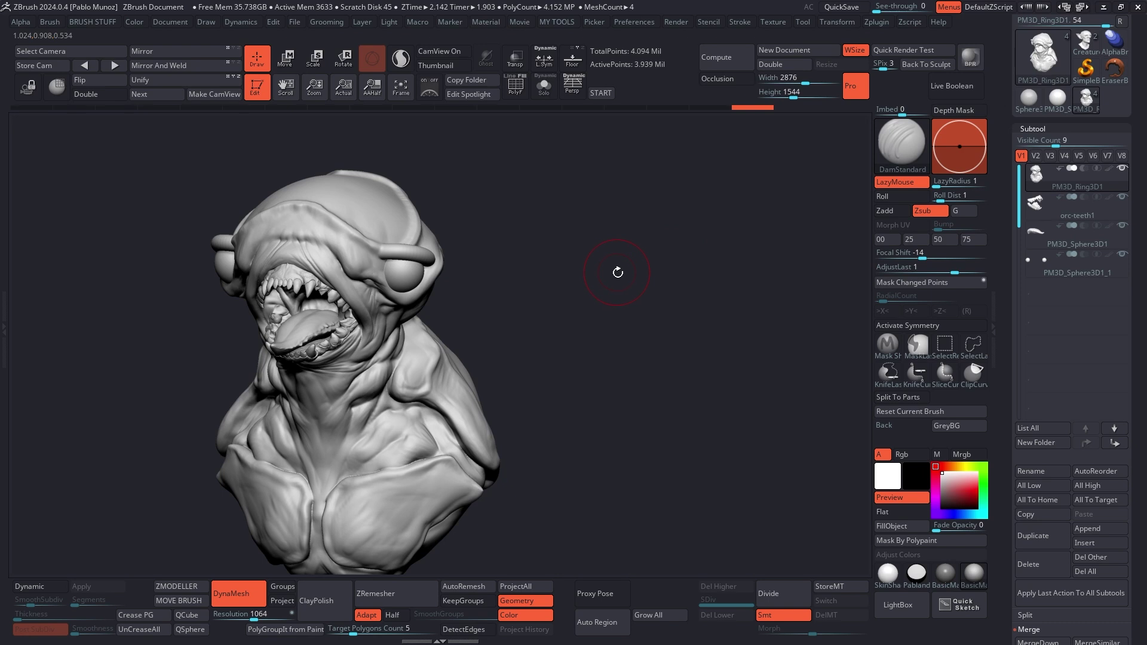
right_click(621, 265)
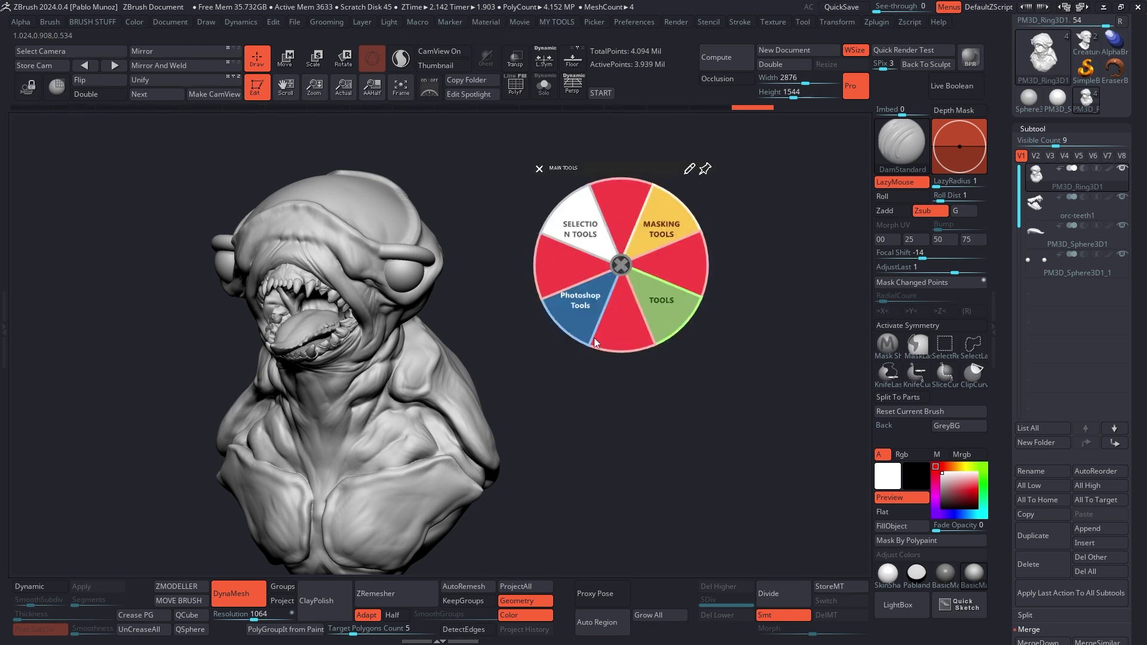
click(665, 228)
drag(754, 129, 856, 146)
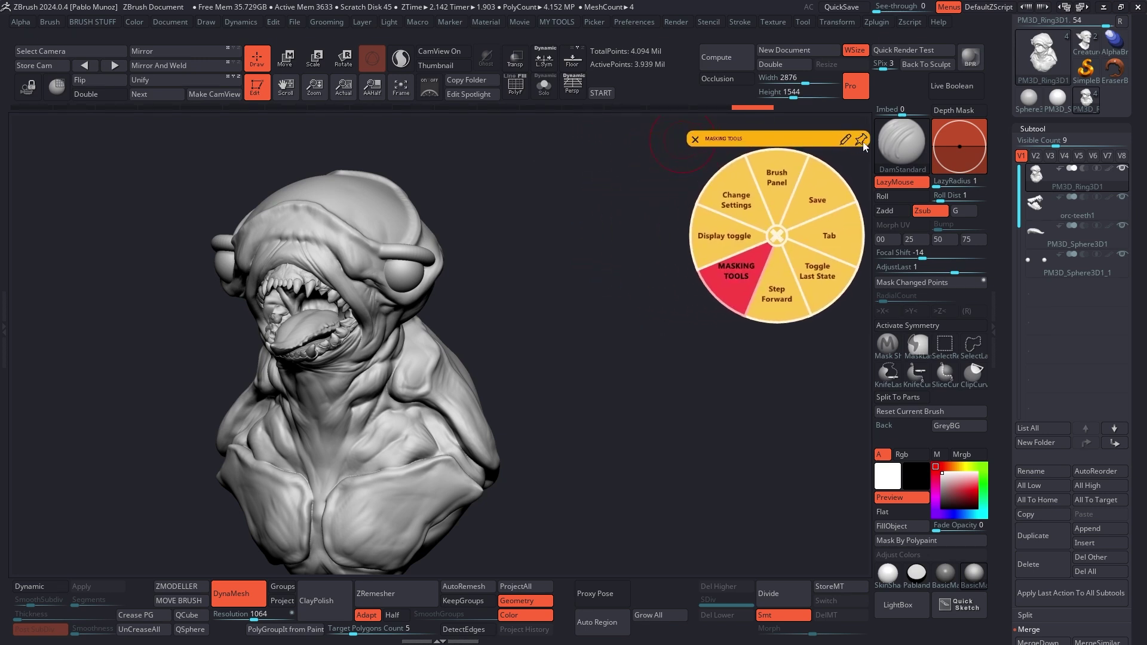
Call up MAIN TOOLS again, pin it below MASKING TOOLS, and open SELECTION TOOLS from it
right_click(640, 303)
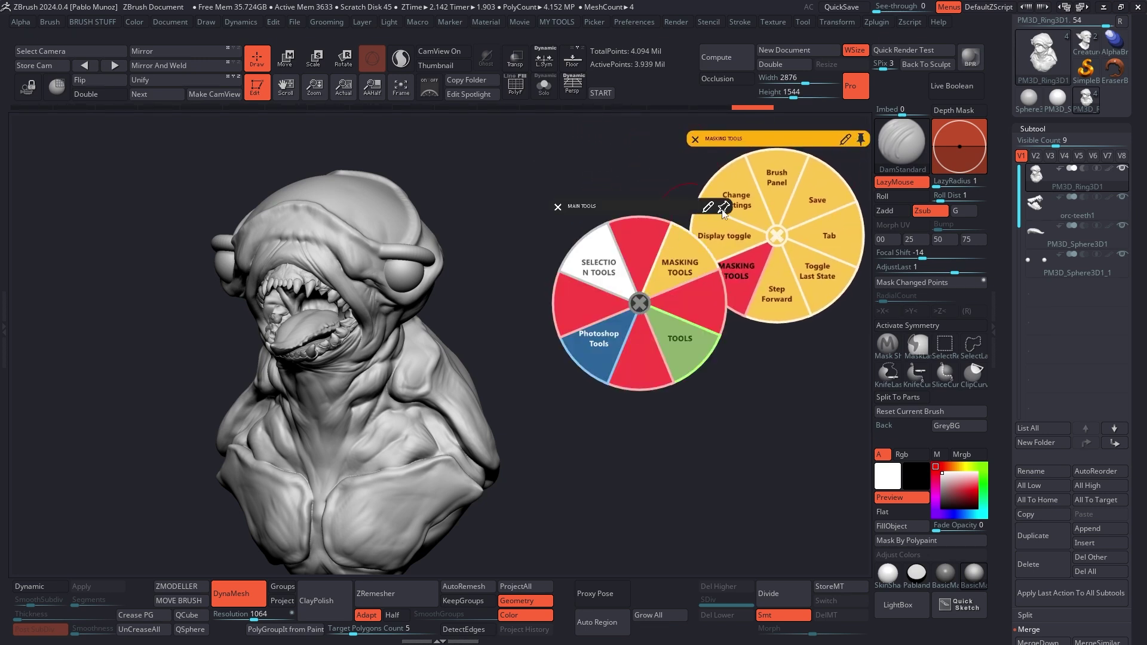
drag(655, 204, 651, 276)
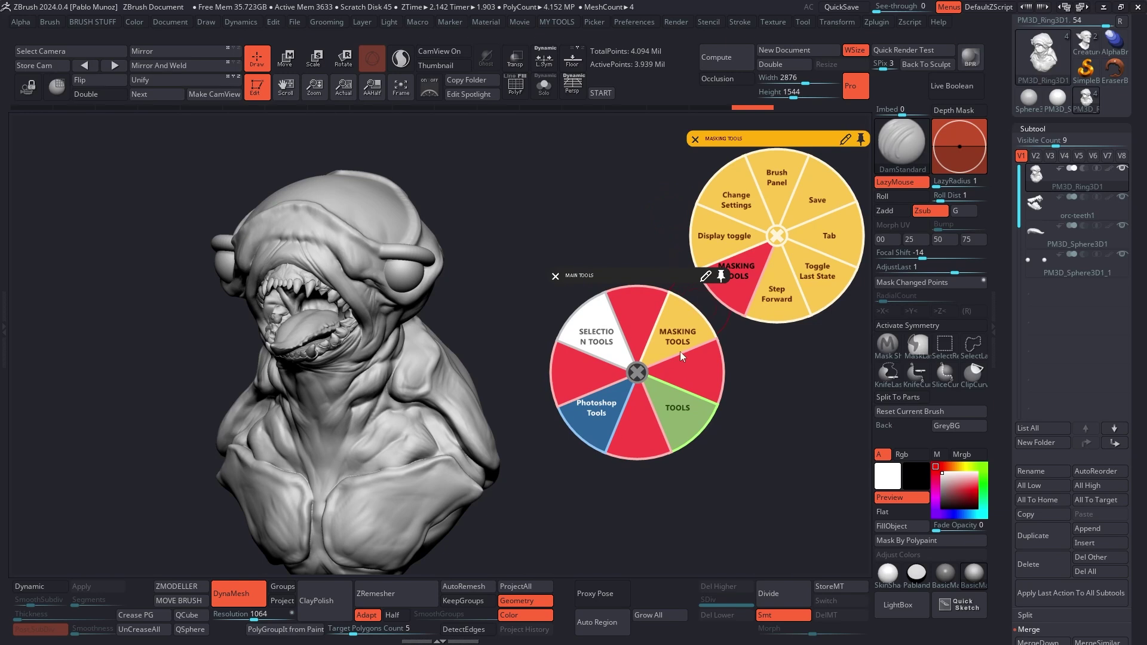
click(603, 345)
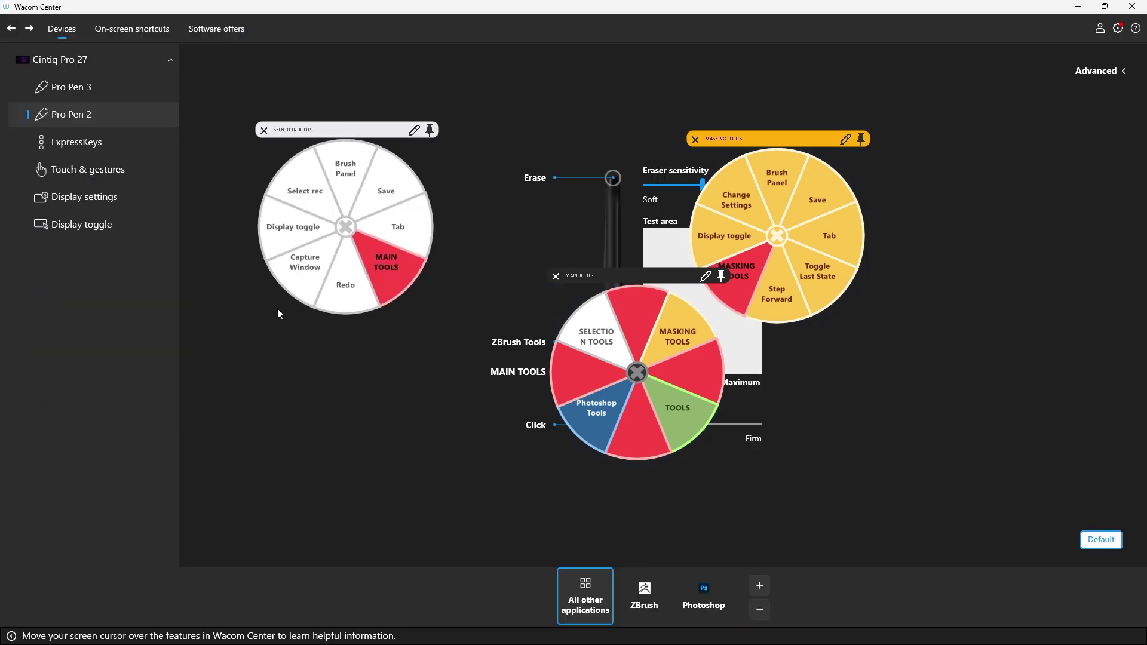
In Wacom Center, turn on Display at Cursor for the SELECTION TOOLS radial menu and minimise the window
click(132, 29)
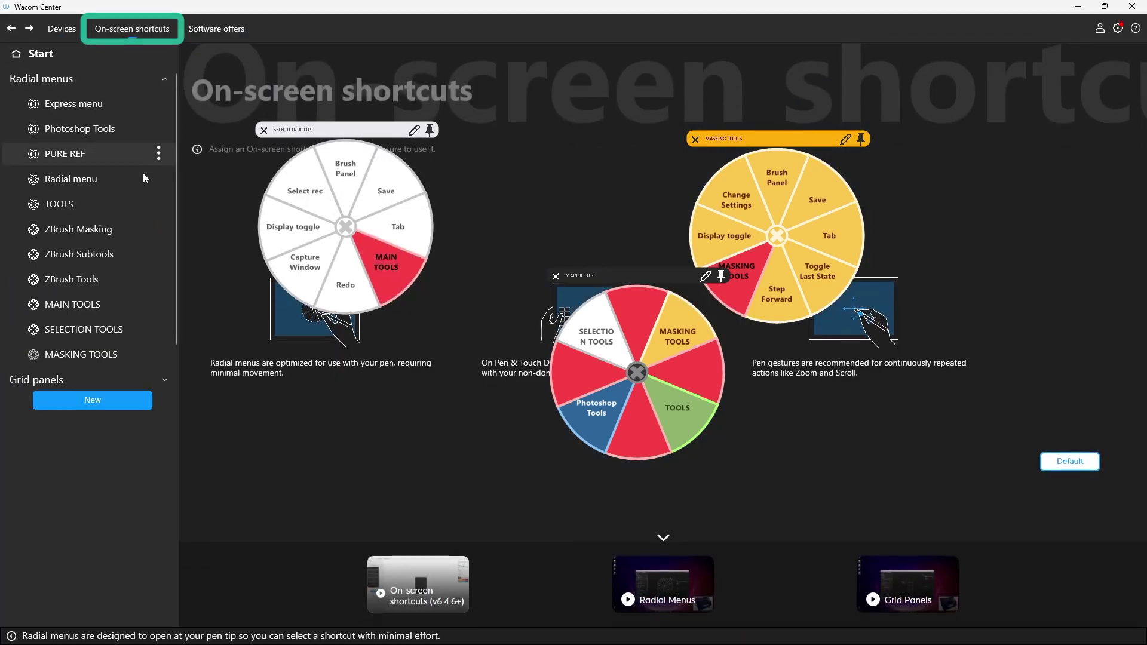
click(78, 334)
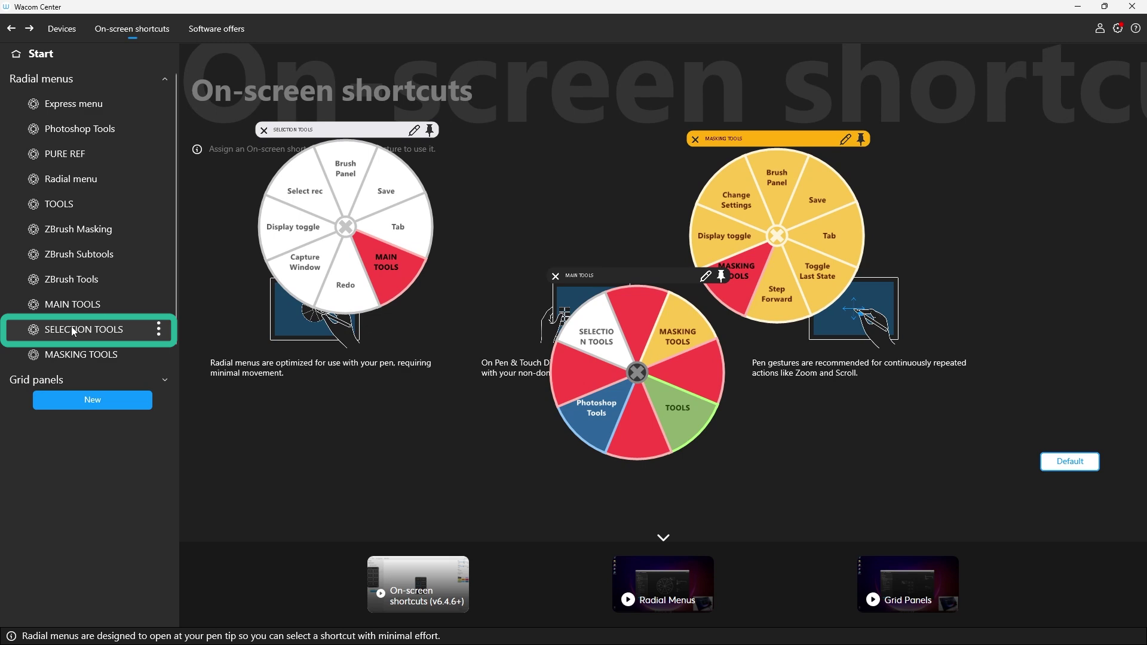
click(73, 331)
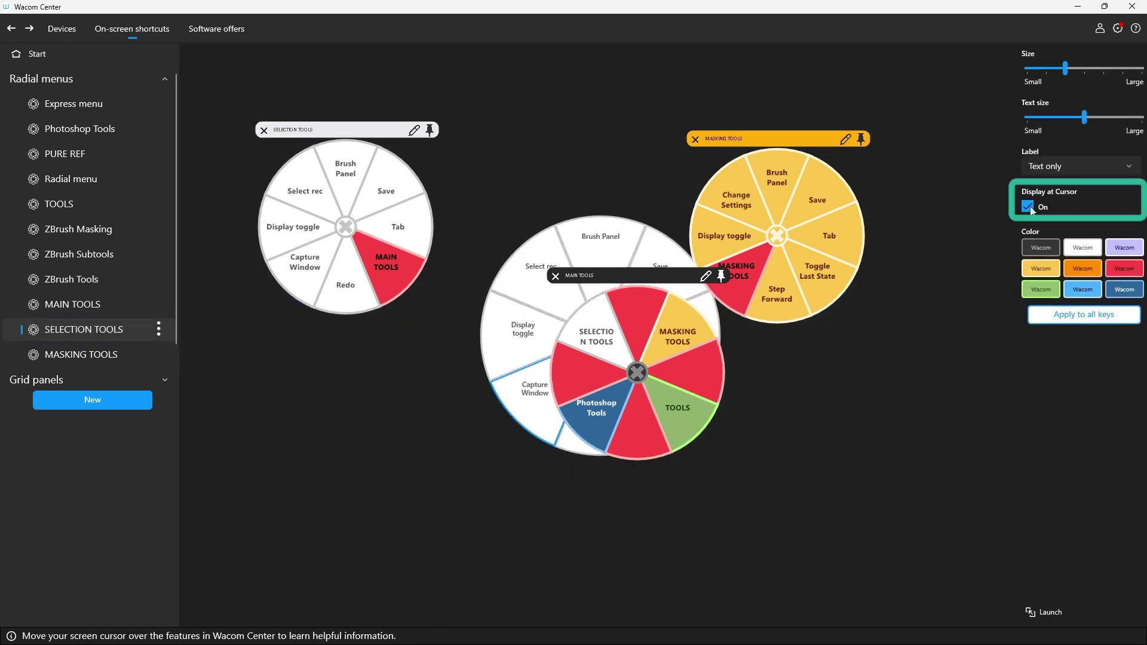
click(1078, 7)
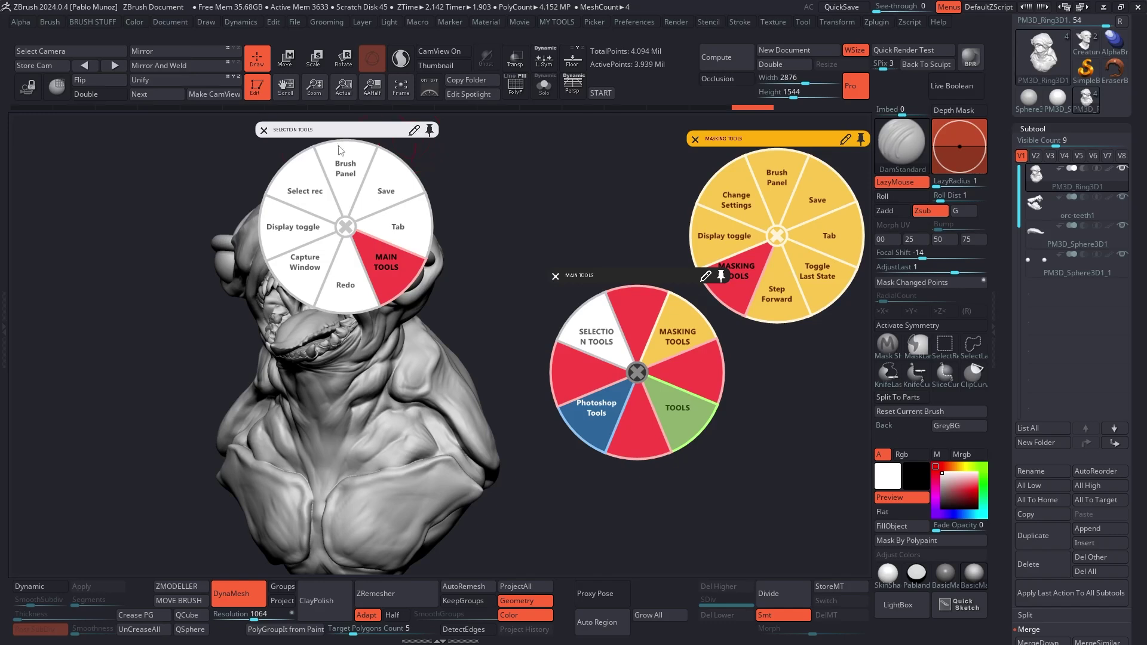
Close the pinned SELECTION TOOLS menu, reopen it from MAIN TOOLS, and move and pin it beside MASKING TOOLS
click(265, 131)
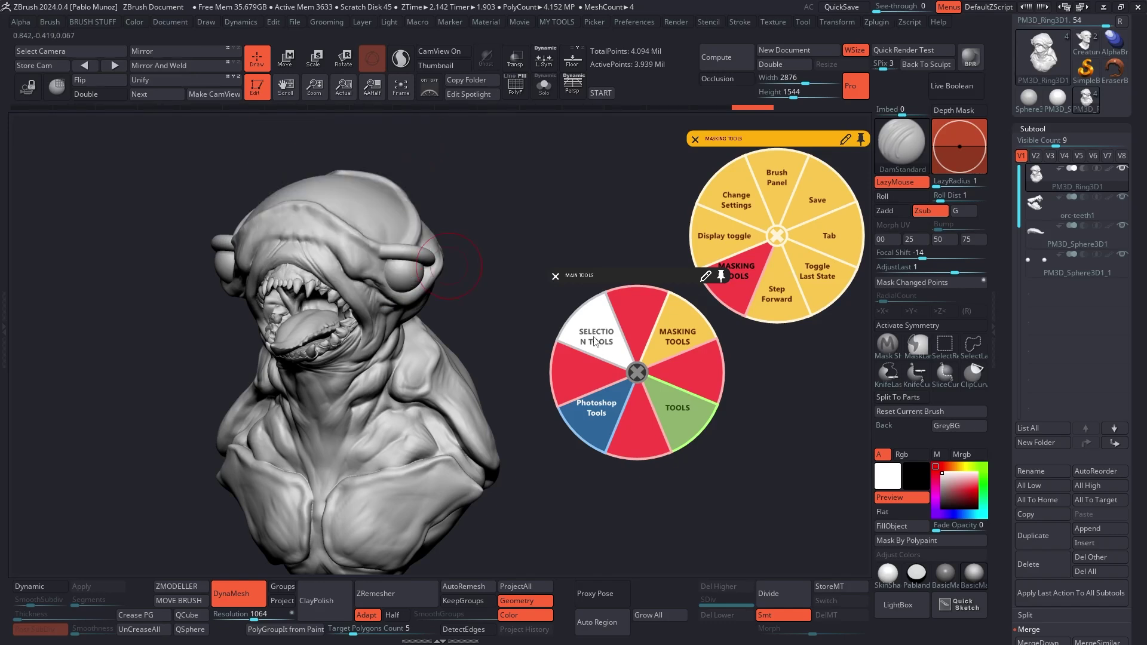
click(601, 362)
drag(610, 239, 508, 138)
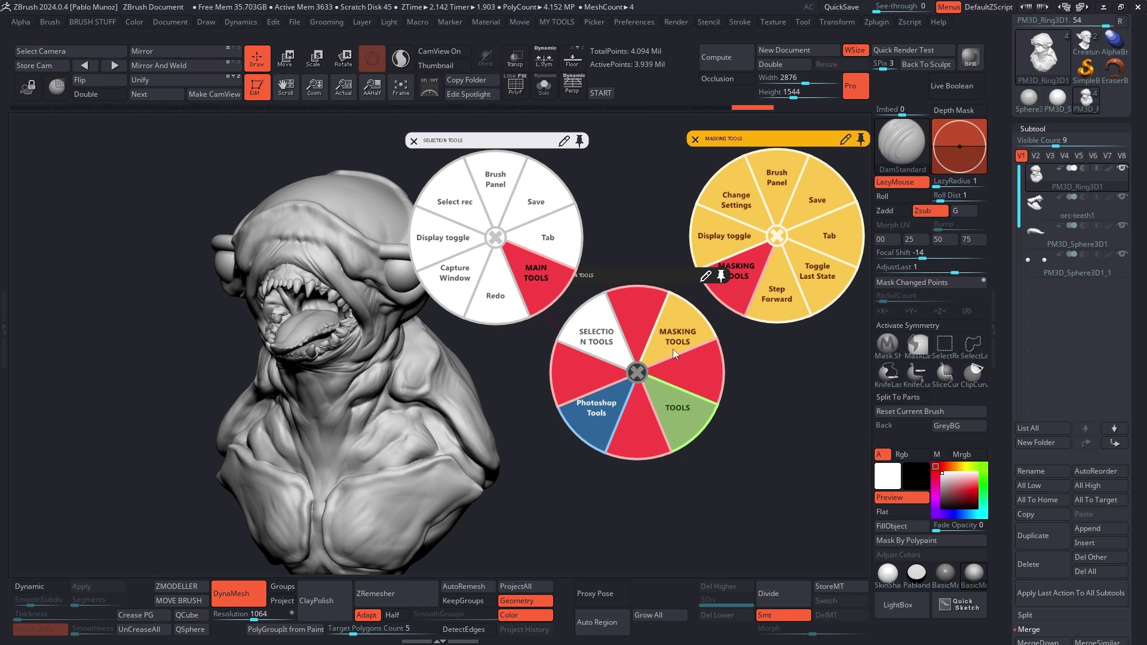
Unpin and close the MASKING TOOLS, MAIN TOOLS and SELECTION TOOLS radial menus
click(861, 139)
click(722, 277)
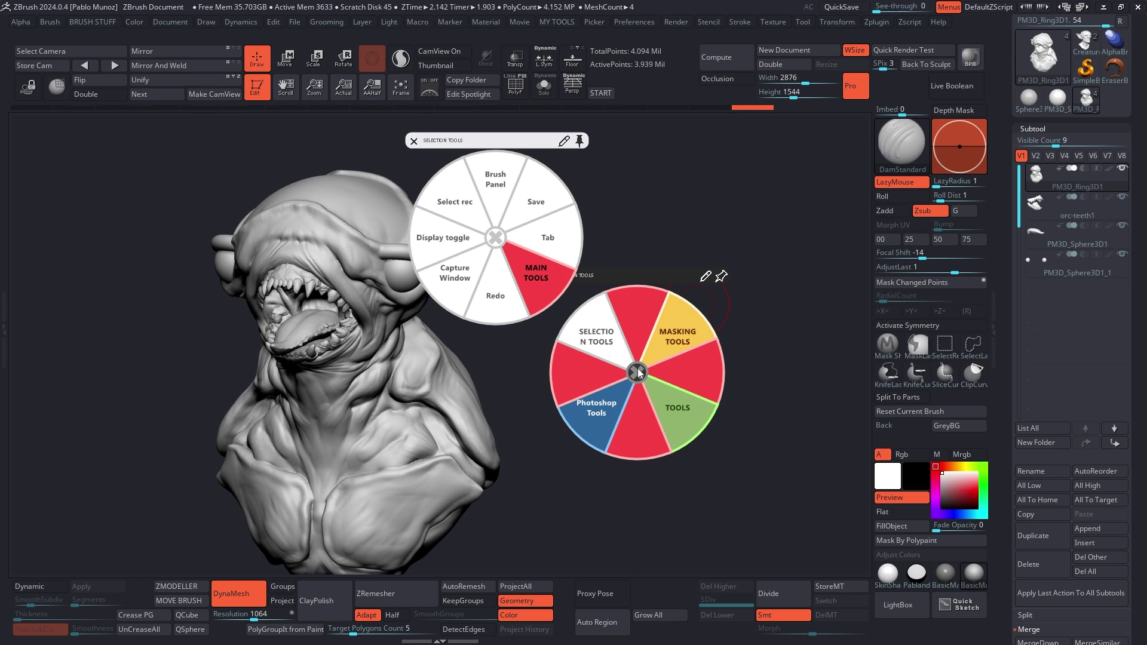
click(580, 141)
click(498, 237)
Call up MAIN TOOLS beside the sculpt, switch to MASKING TOOLS, and test moving between the radial menus
mouse_move(589, 332)
mouse_down()
mouse_move(635, 341)
mouse_move(551, 309)
mouse_up()
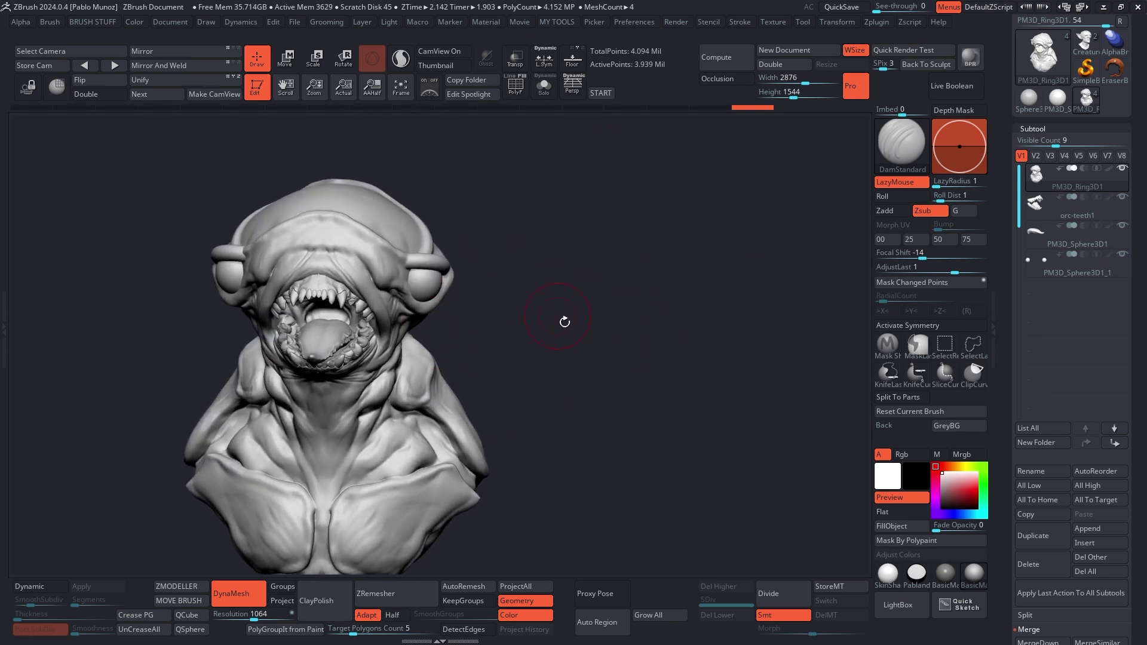
right_click(638, 264)
click(673, 233)
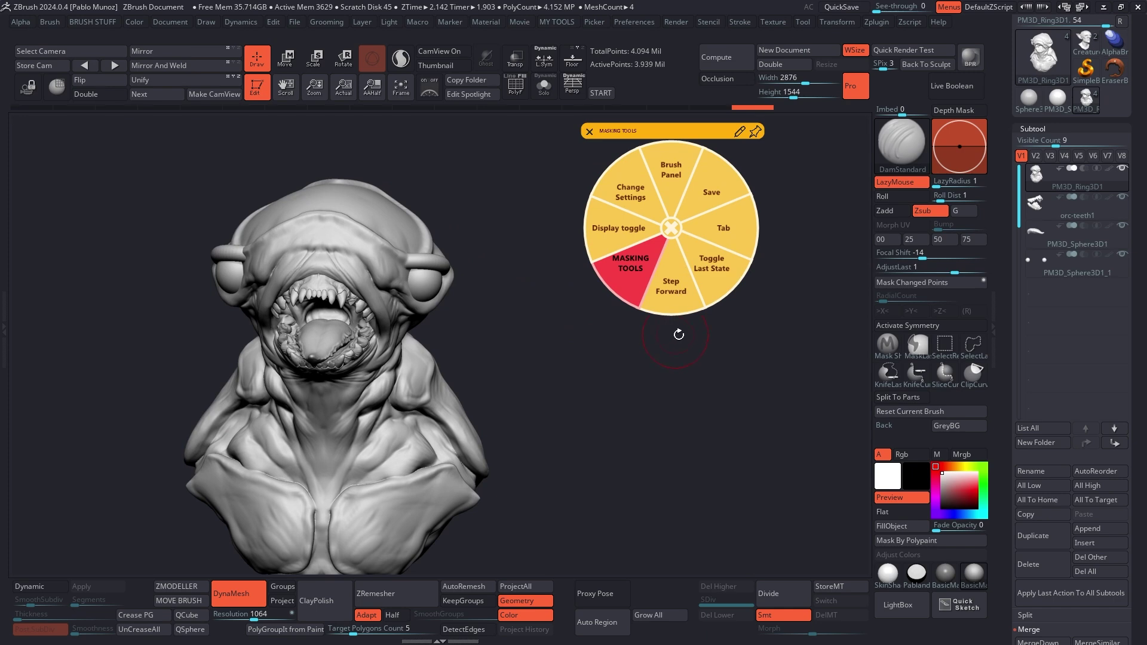
right_click(705, 208)
click(654, 252)
click(651, 254)
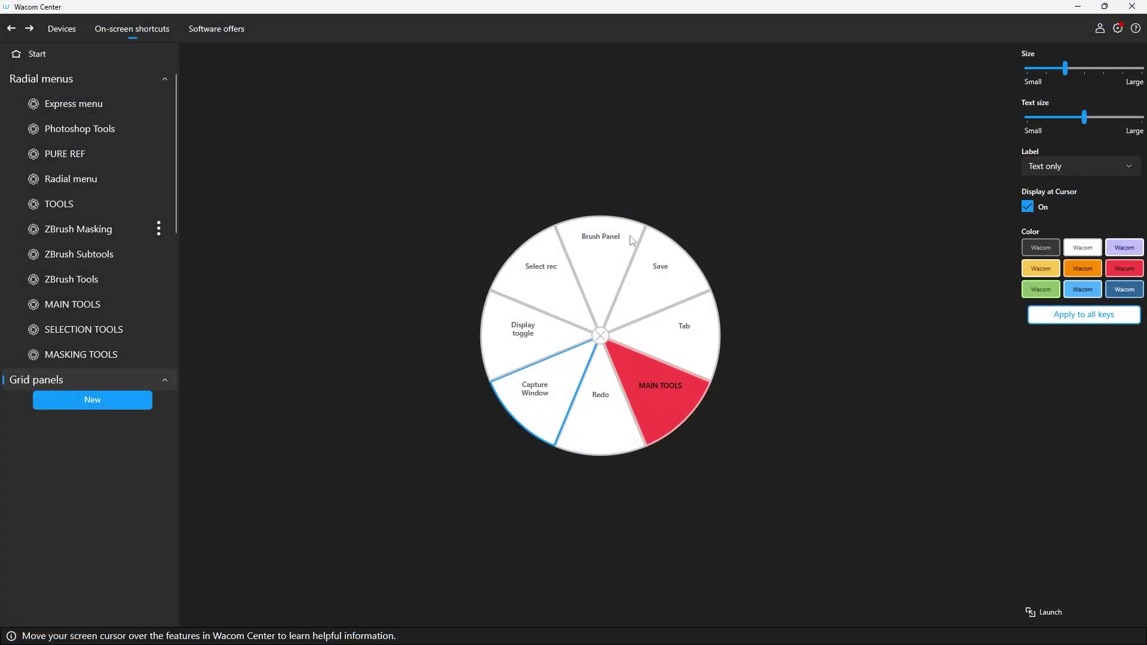
click(632, 240)
click(657, 269)
click(358, 251)
In Wacom Center, create a new Grid panel with the Single row 1x8 layout and name it CUSTOM TOOLS
scroll(119, 172, down, 5)
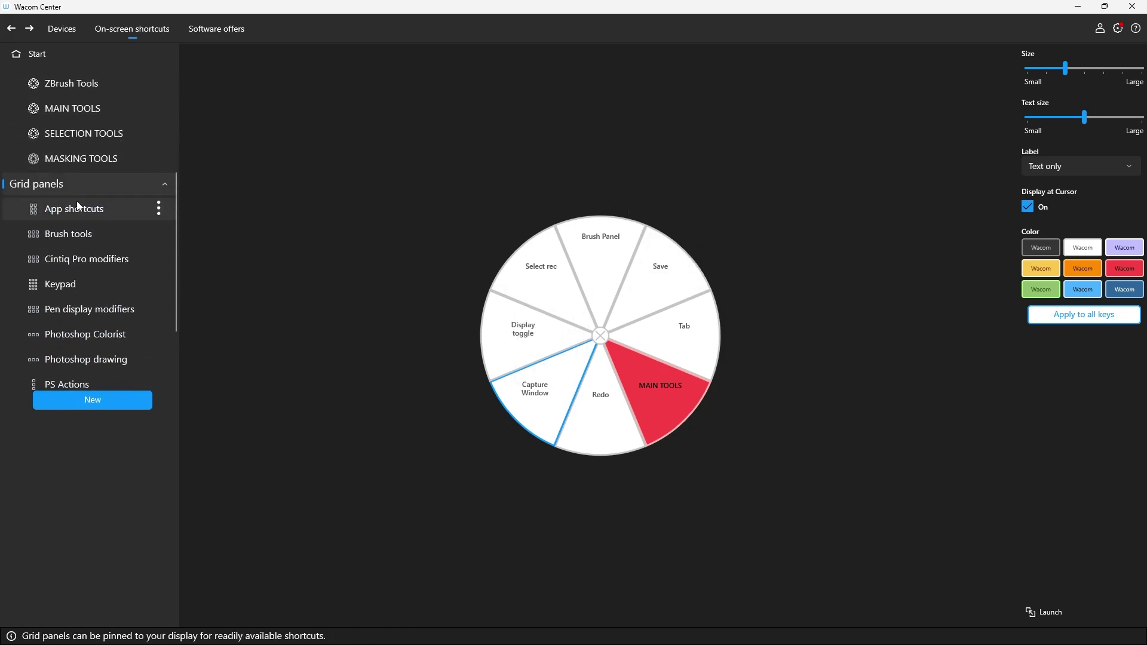
scroll(77, 203, down, 3)
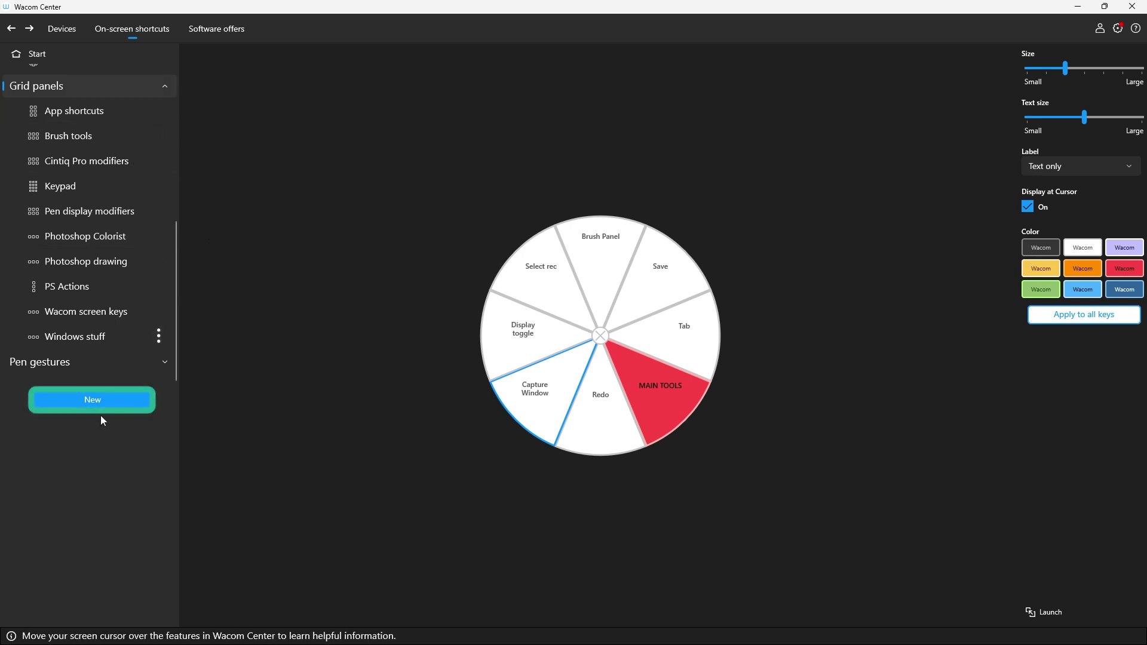
click(93, 402)
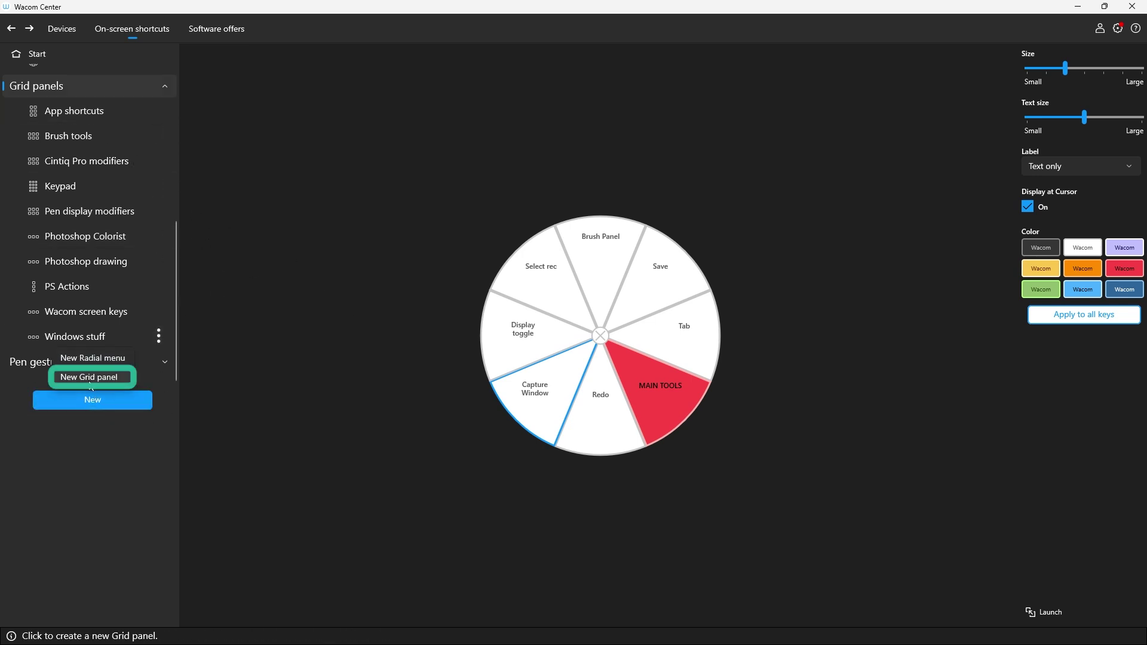
click(88, 378)
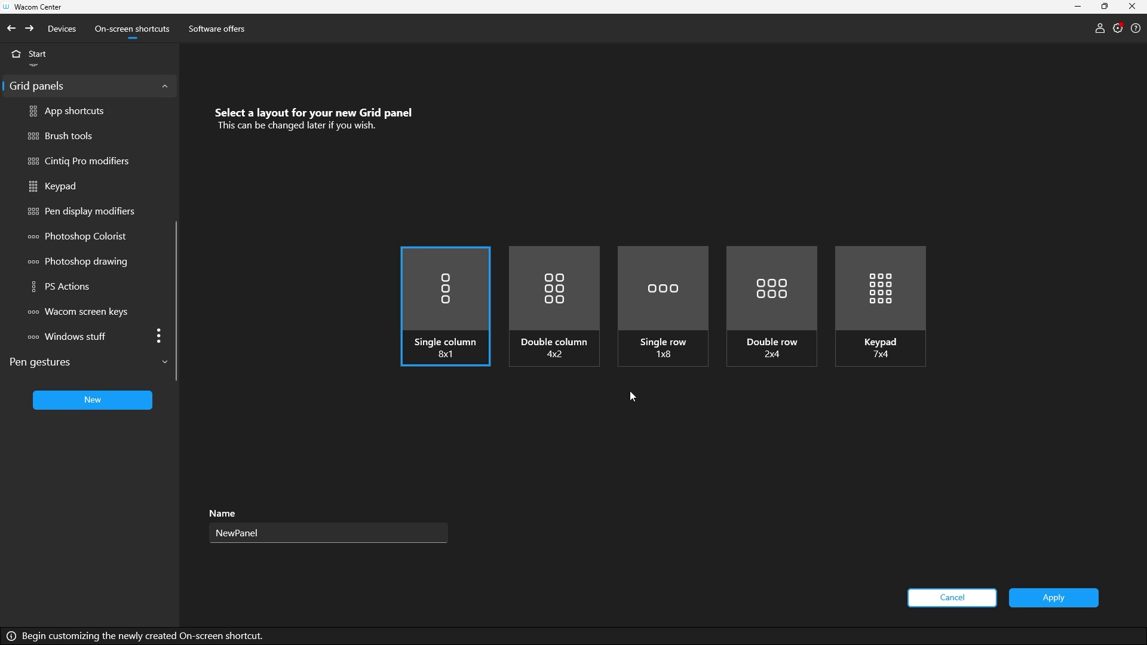
click(665, 293)
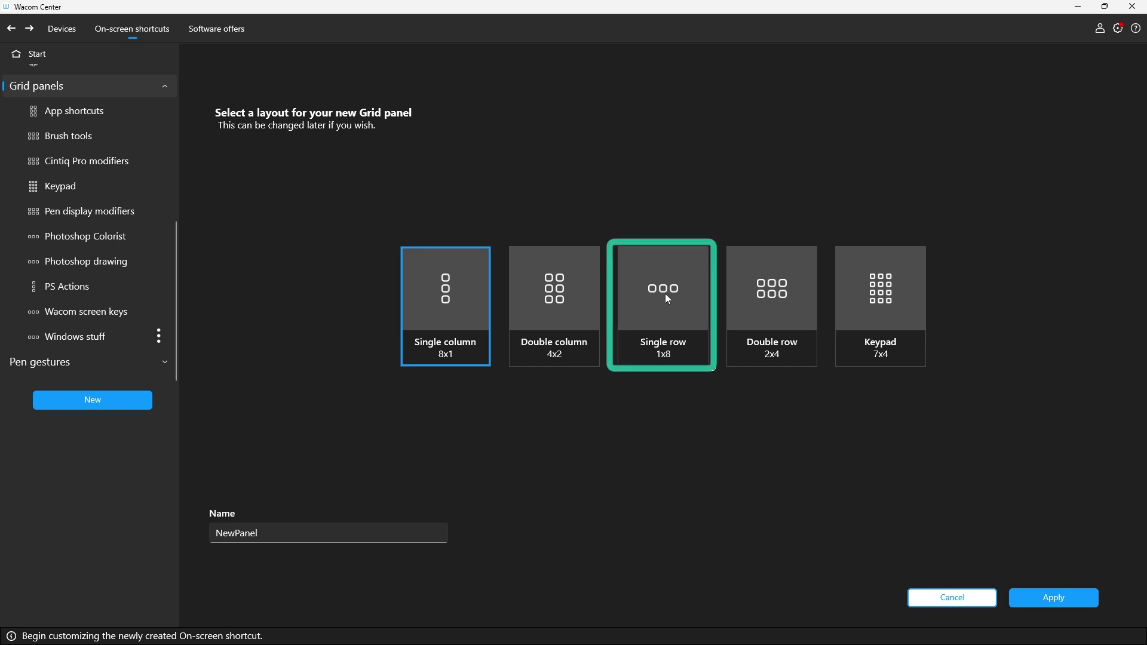
click(219, 531)
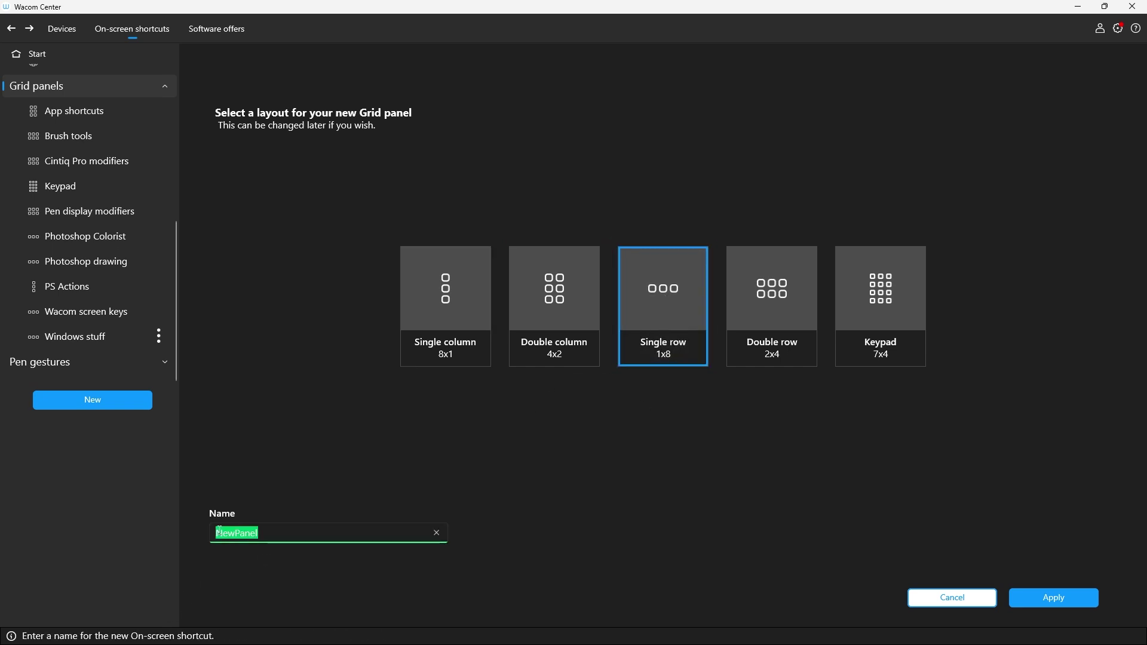
text(CUSTOM TOOLS)
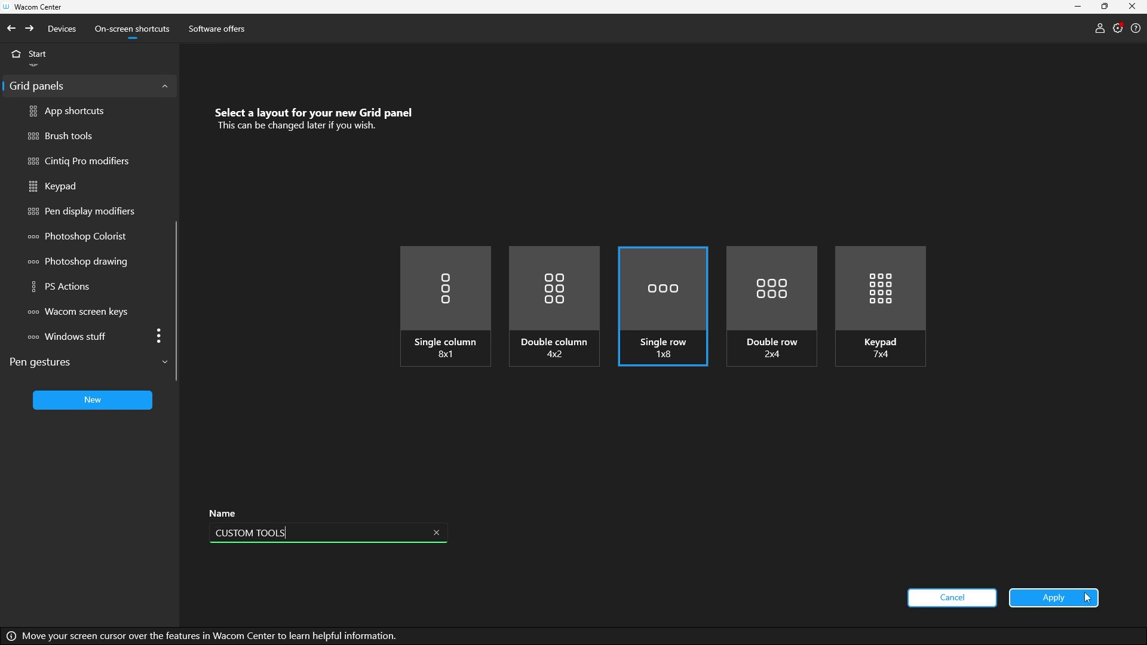
click(1054, 598)
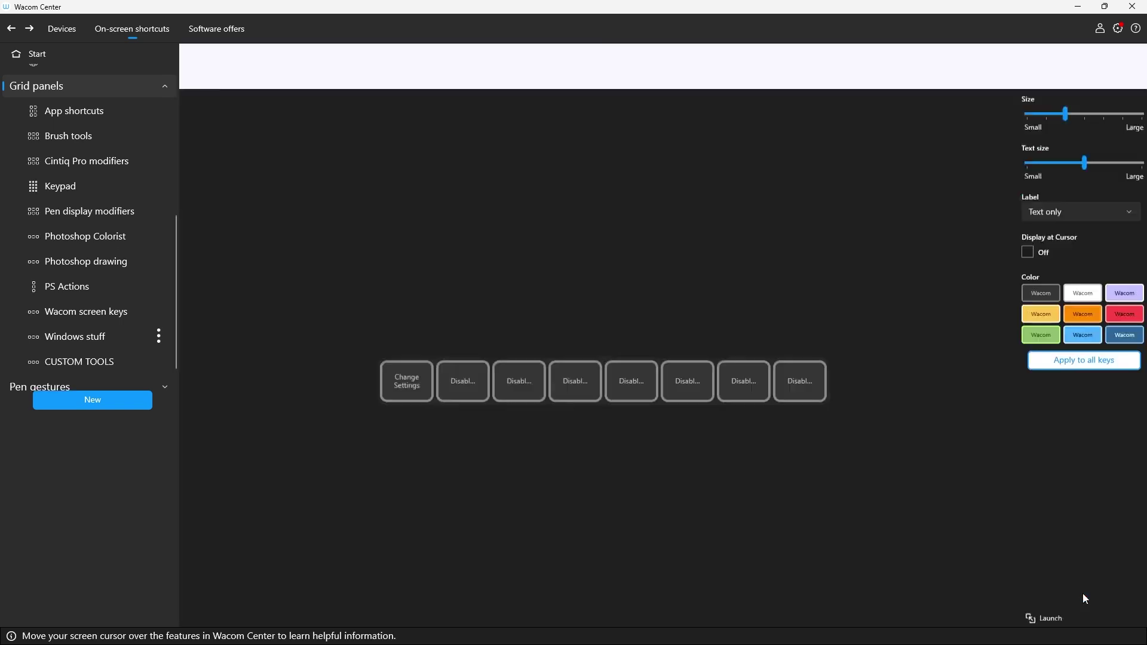
Open the Recommended actions for the Change Settings key of the CUSTOM TOOLS grid panel
mouse_move(736, 331)
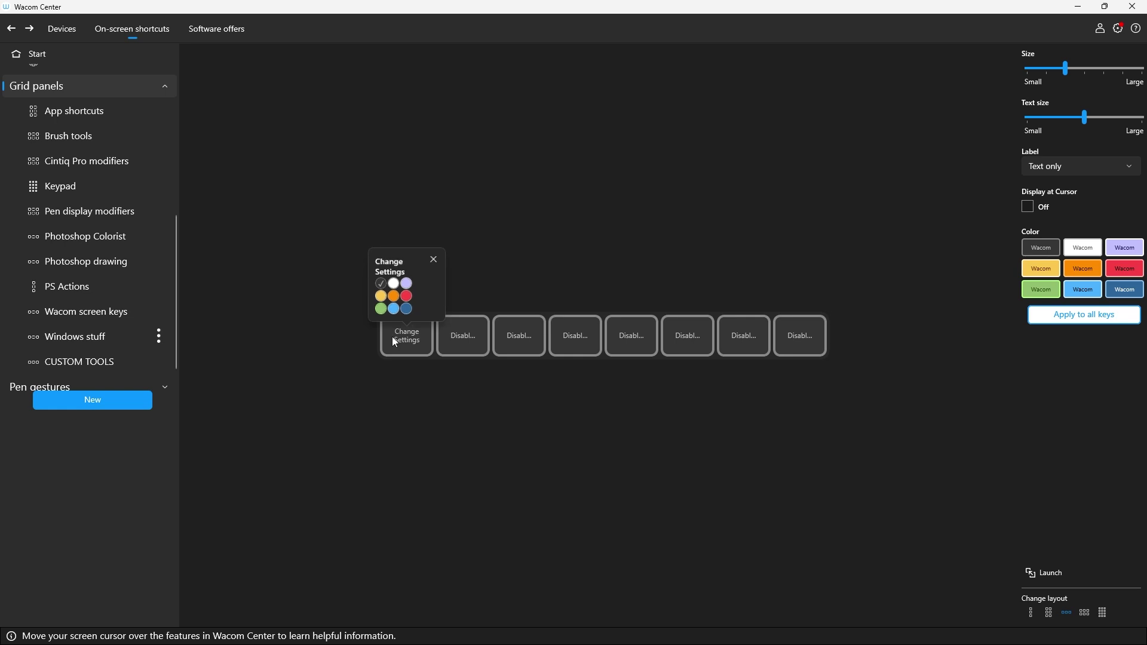
click(412, 338)
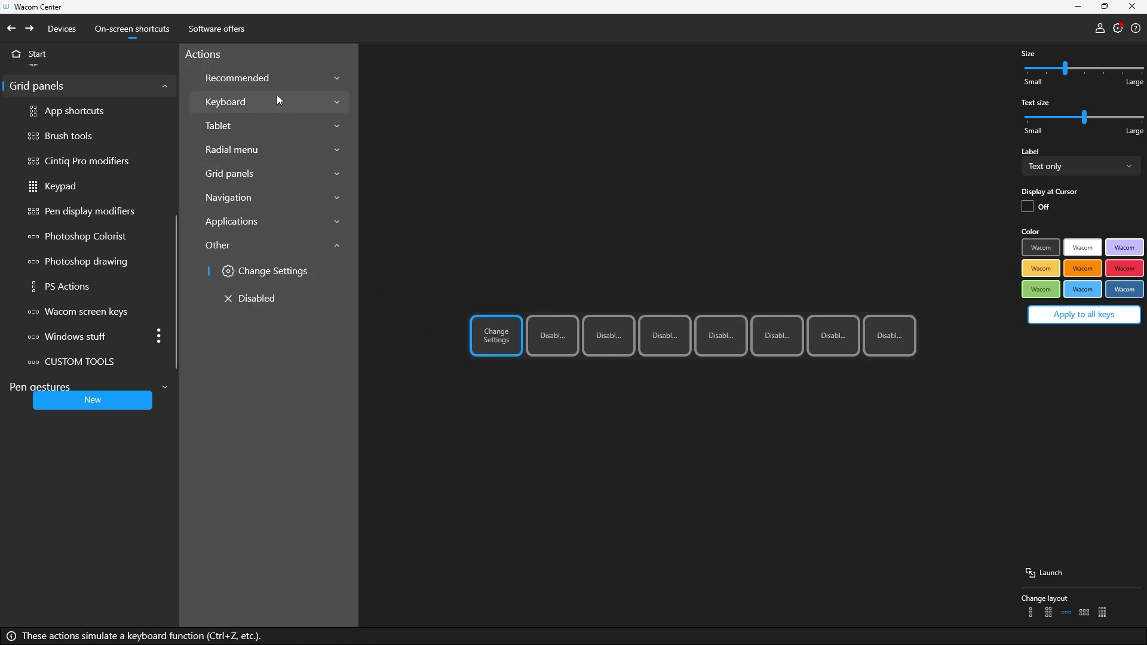
click(285, 80)
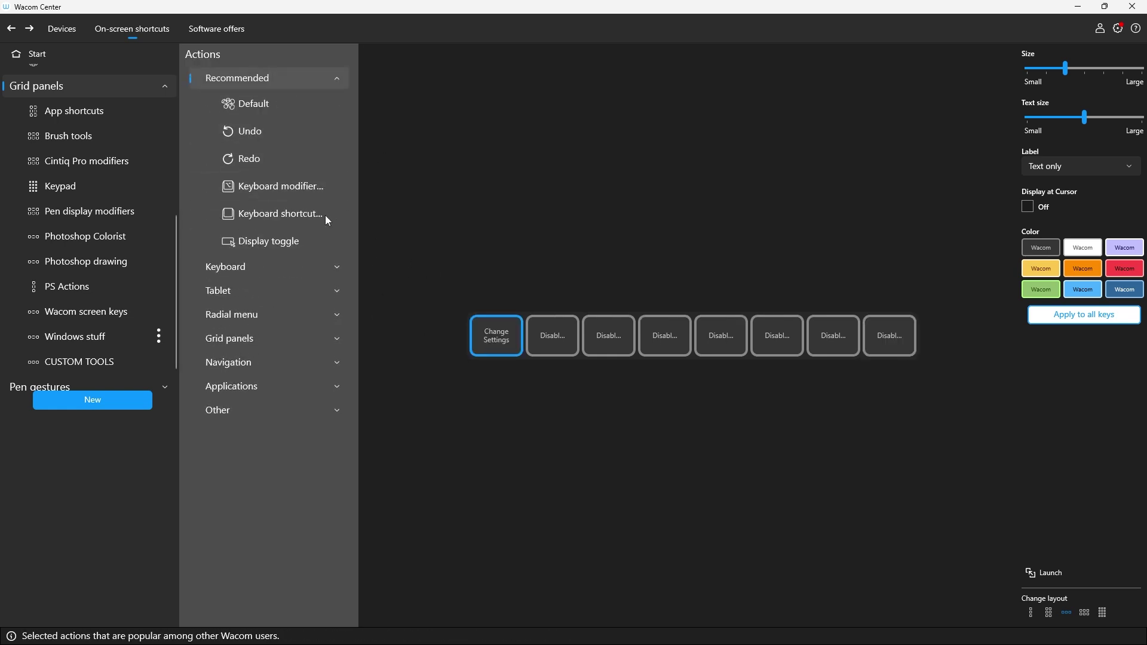
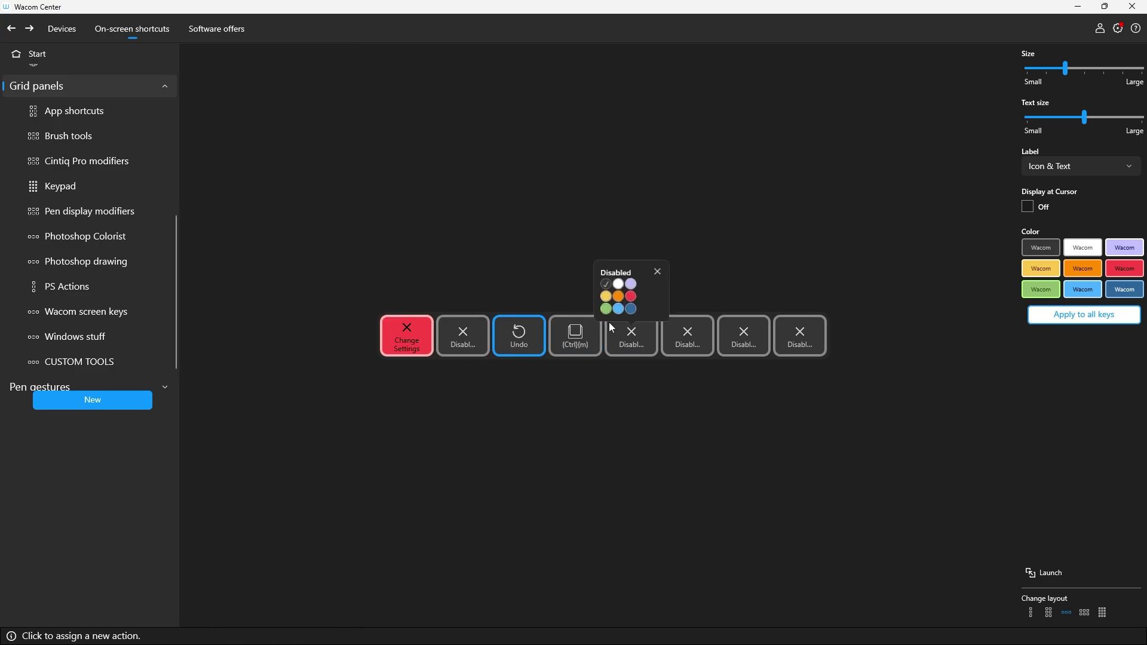
Assign the Control keyboard modifier to the fifth key and Display toggle to the seventh key of the CUSTOM TOOLS grid panel
click(721, 336)
click(249, 188)
click(494, 331)
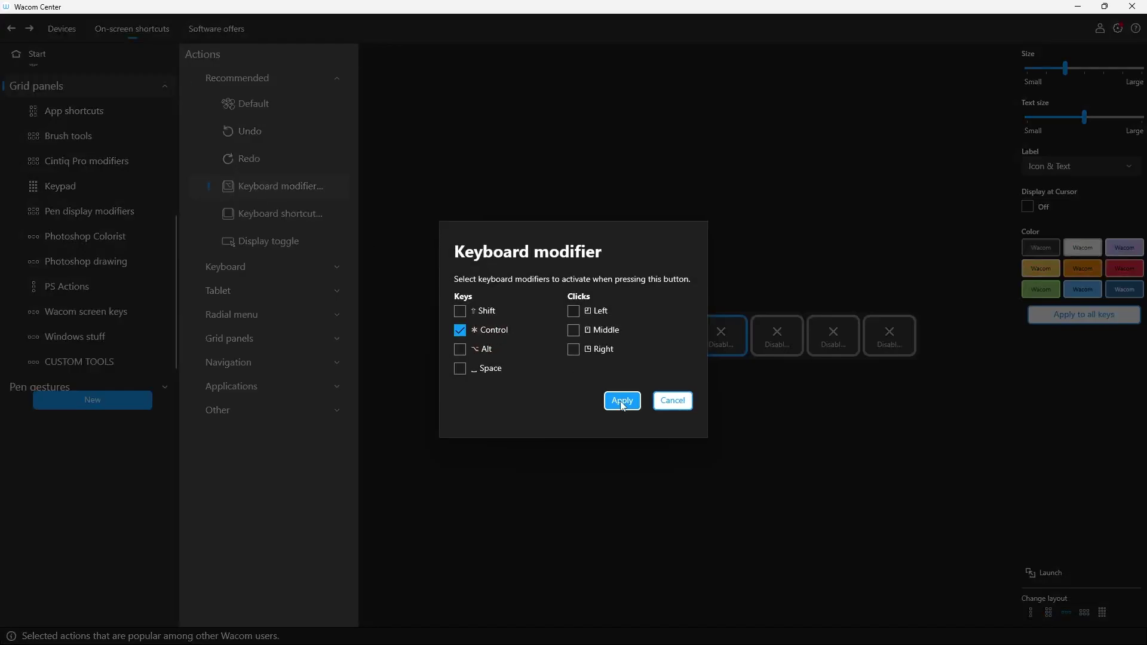
click(622, 401)
click(832, 336)
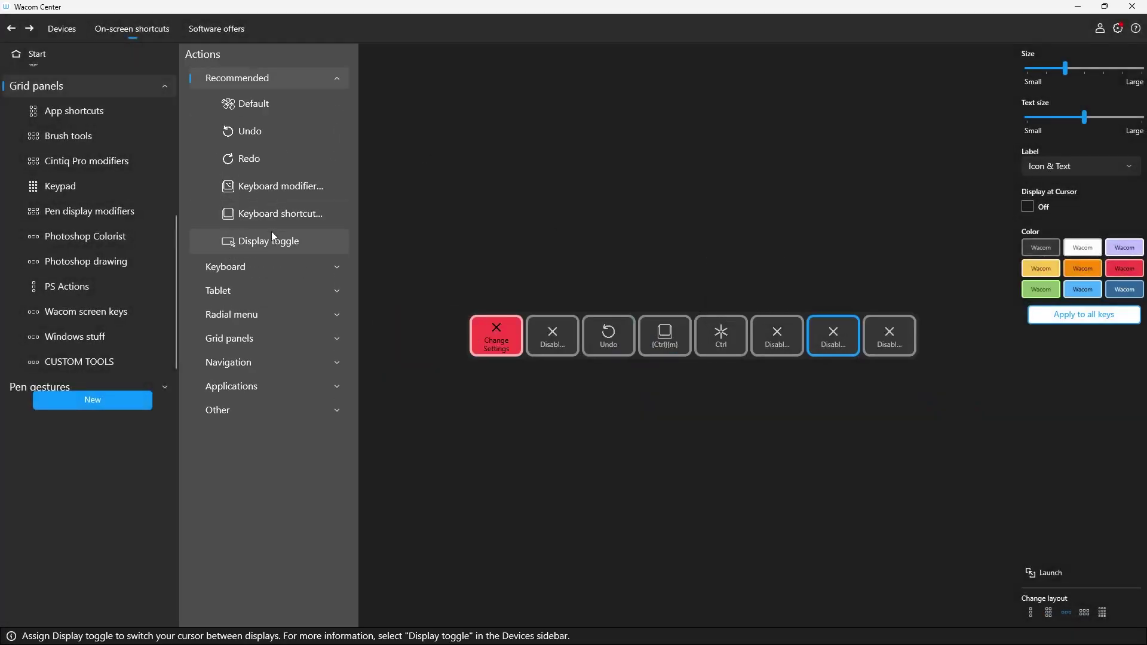
click(271, 236)
Assign the keyboard shortcut Ctrl+E to the eighth key of the CUSTOM TOOLS grid panel
click(889, 336)
click(233, 79)
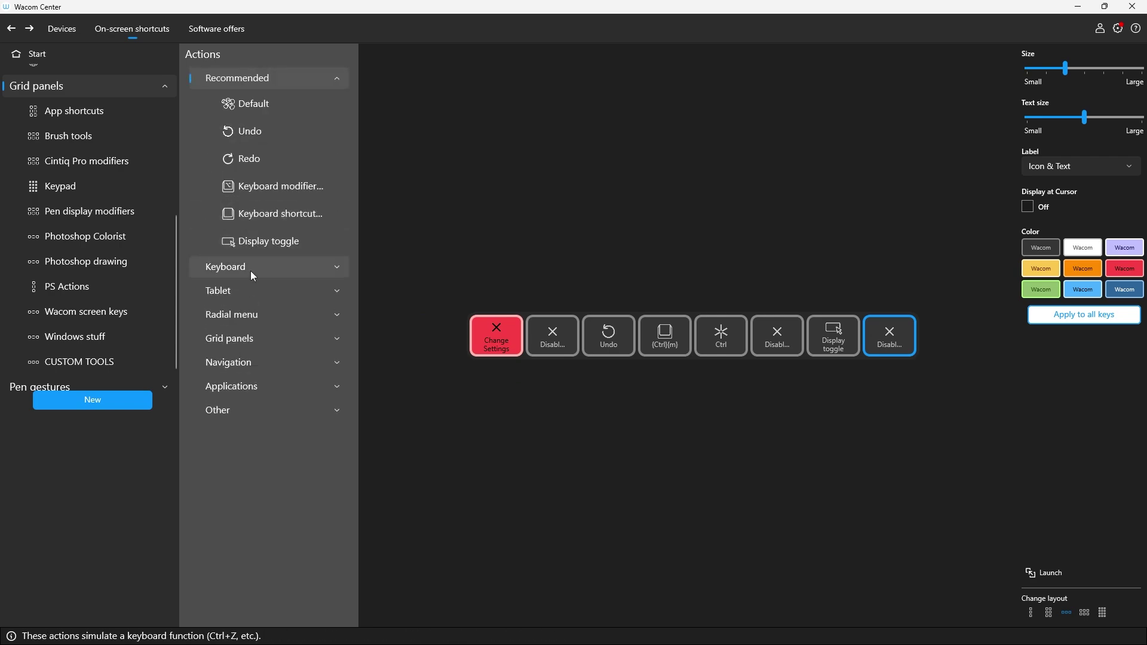
click(272, 213)
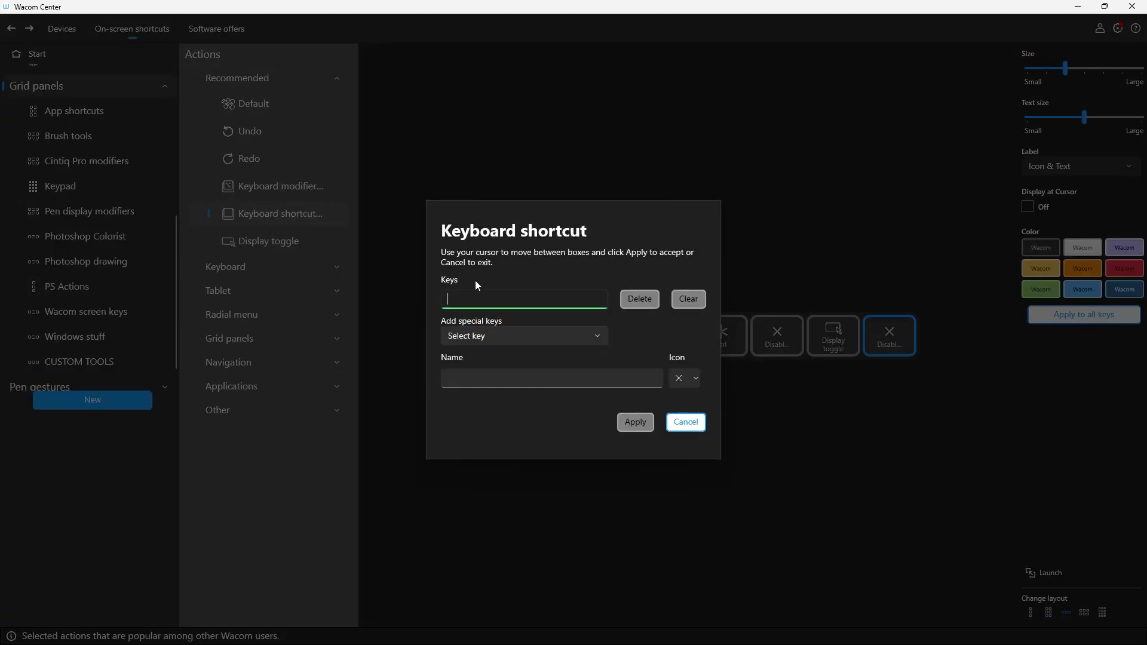
key(ctrl+e)
click(628, 419)
Assign the Change Settings action to the sixth key and the MAIN TOOLS radial menu to the second key of the grid panel
click(744, 341)
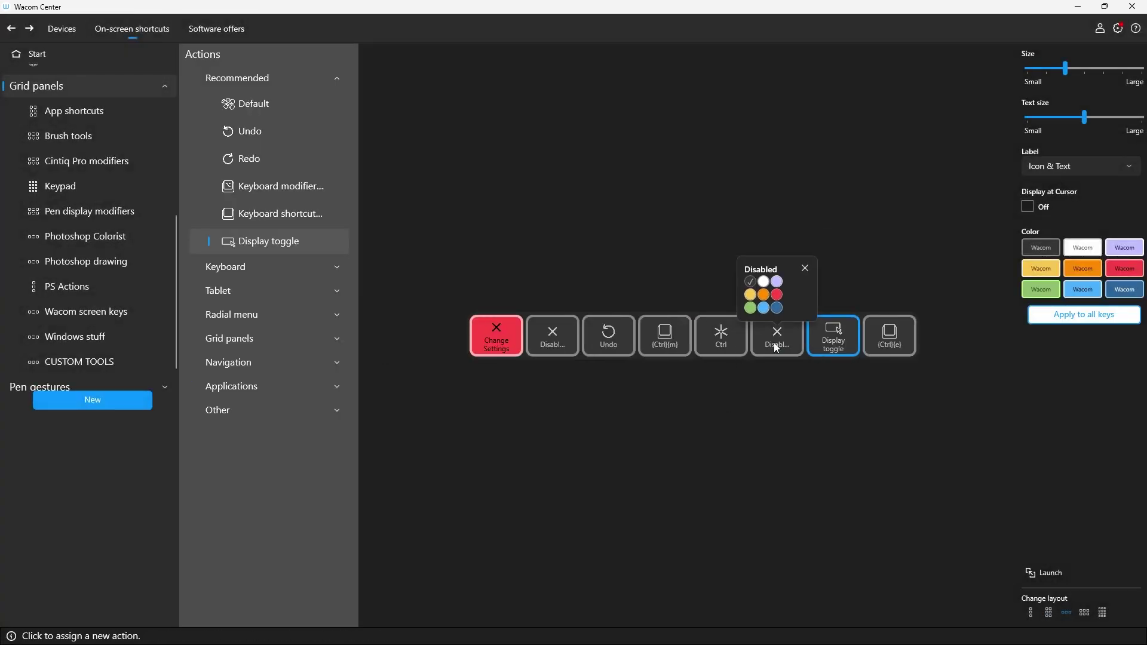
click(773, 342)
click(254, 271)
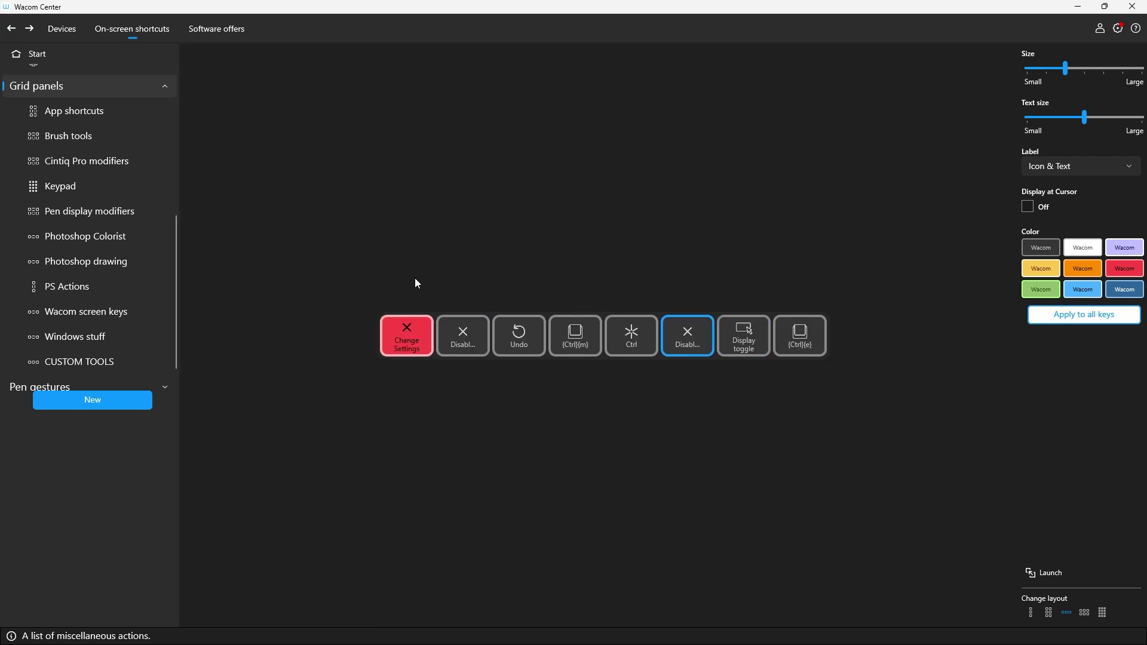
click(540, 339)
click(280, 149)
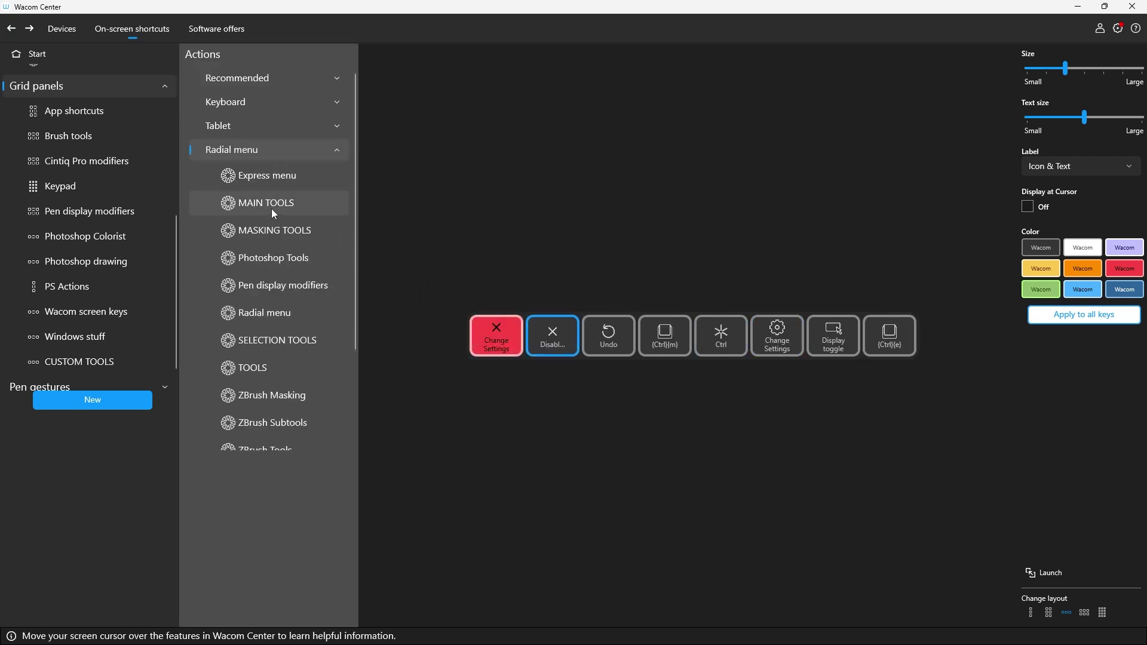
click(271, 206)
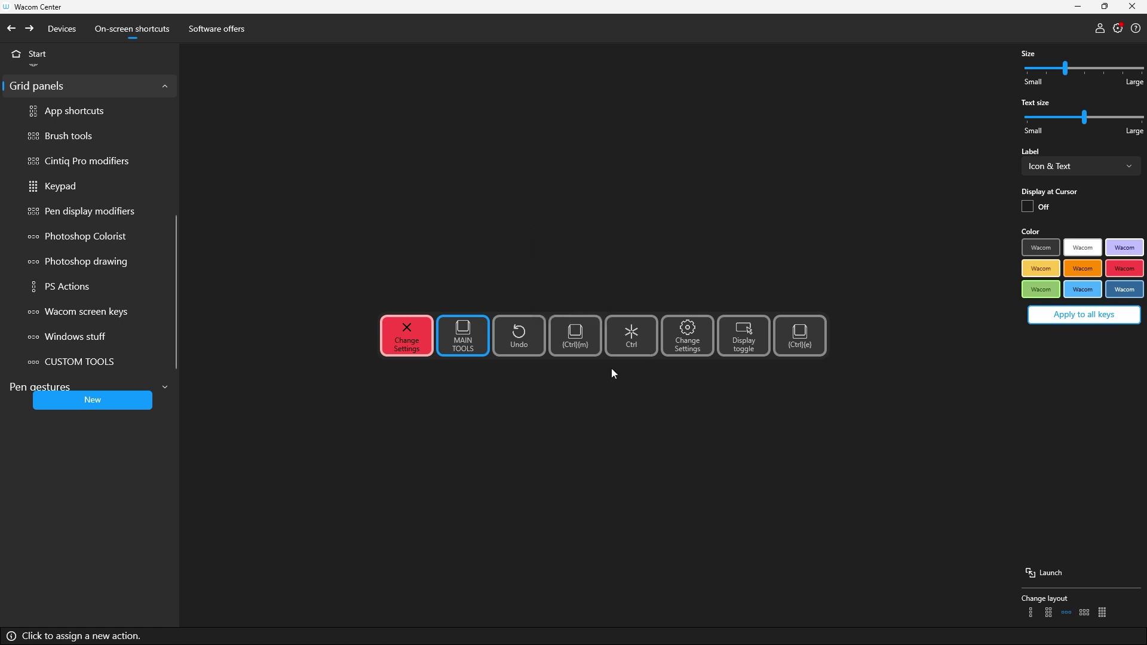
mouse_move(627, 329)
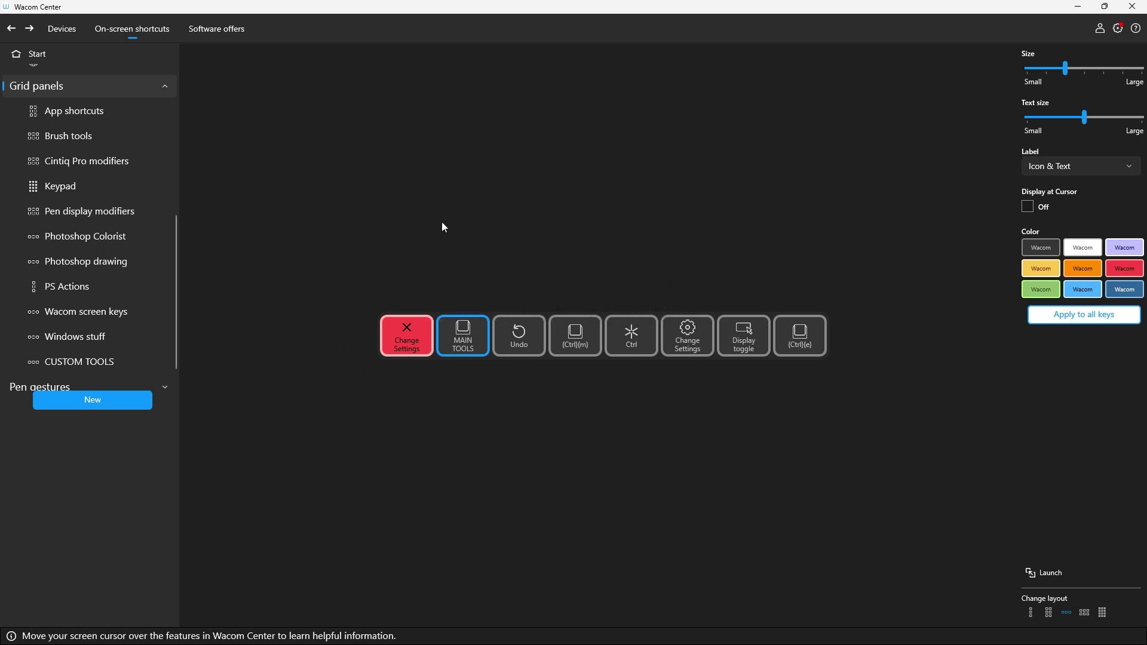
mouse_move(687, 334)
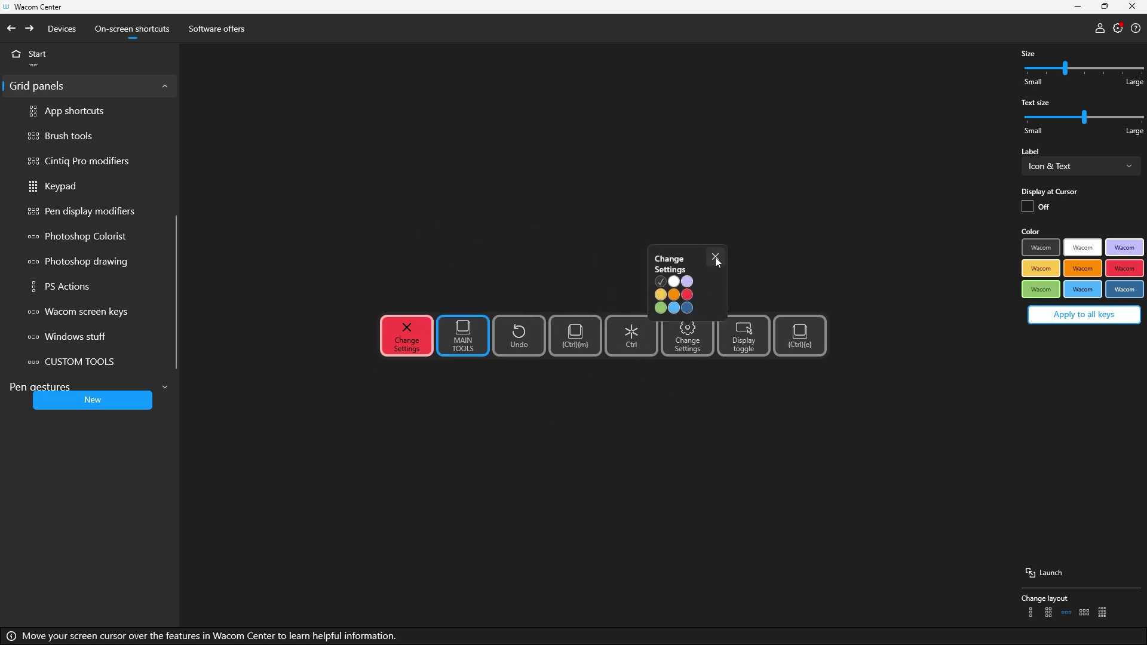
Assign the CUSTOM TOOLS grid panel to the lower side button of Pro Pen 2 for all other applications
click(61, 30)
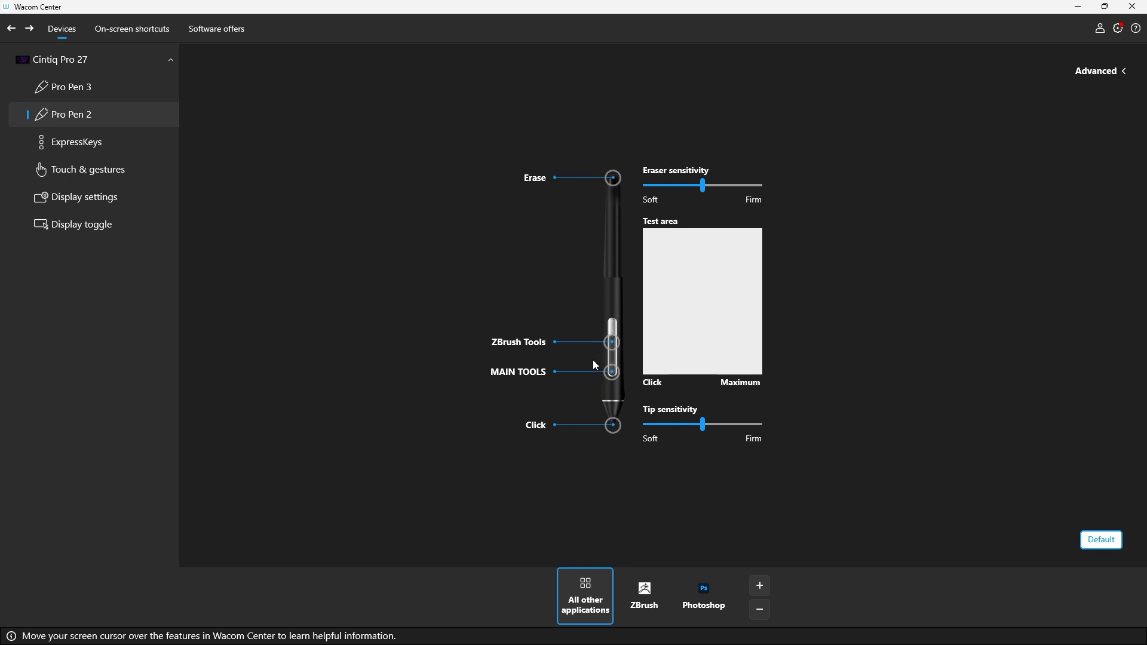
click(534, 371)
scroll(269, 287, down, 3)
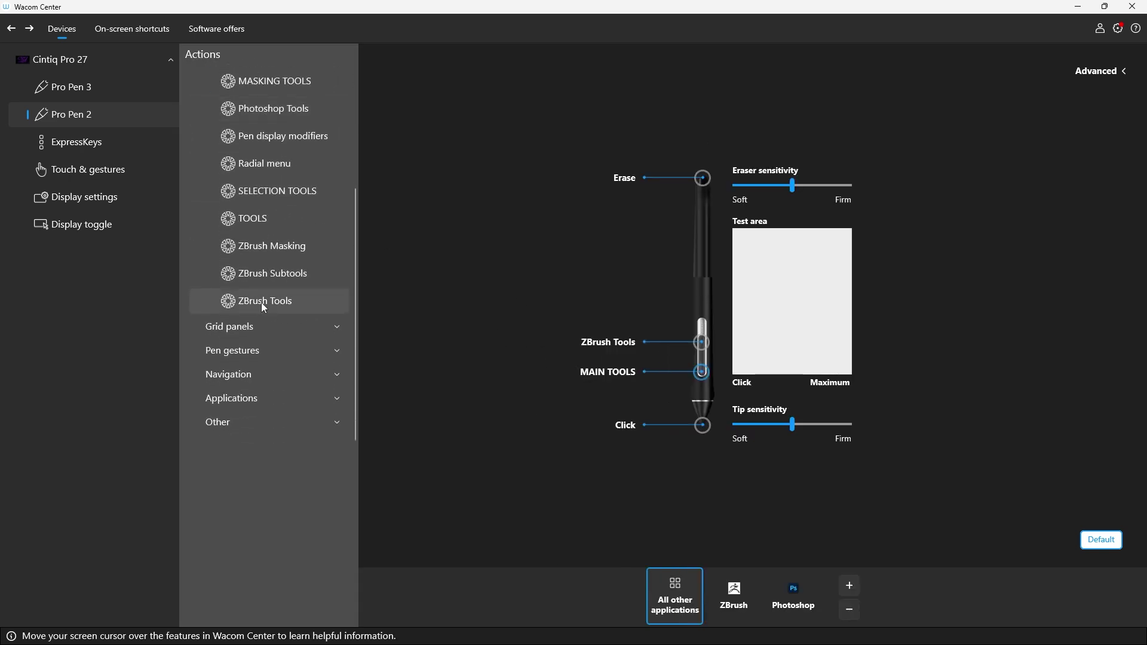
click(257, 326)
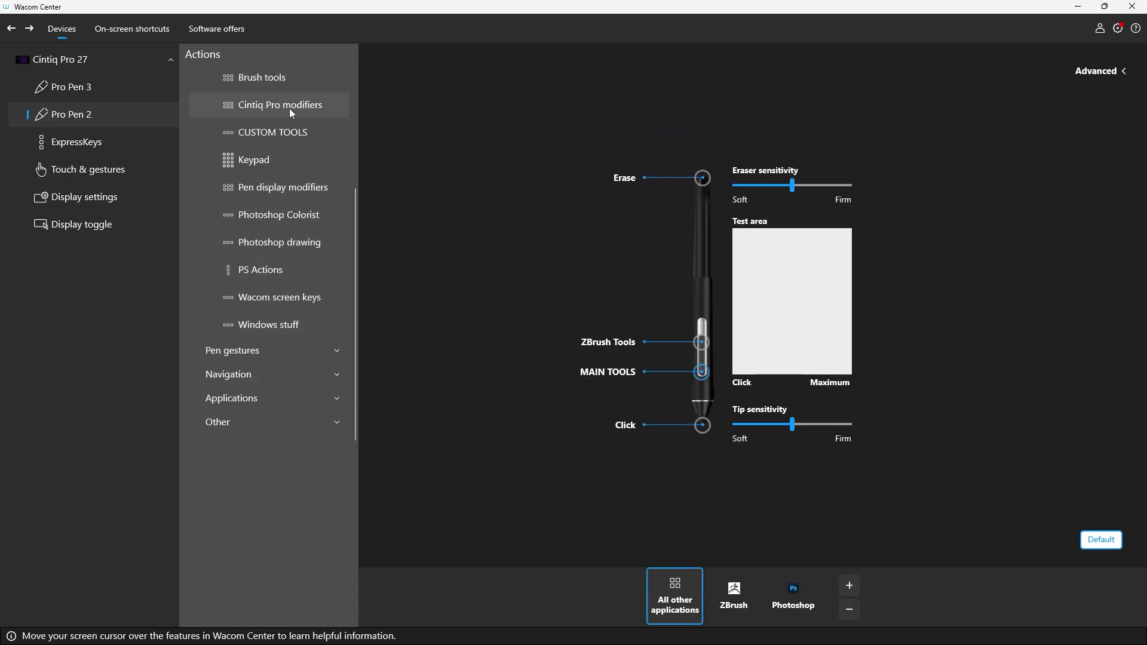
click(267, 131)
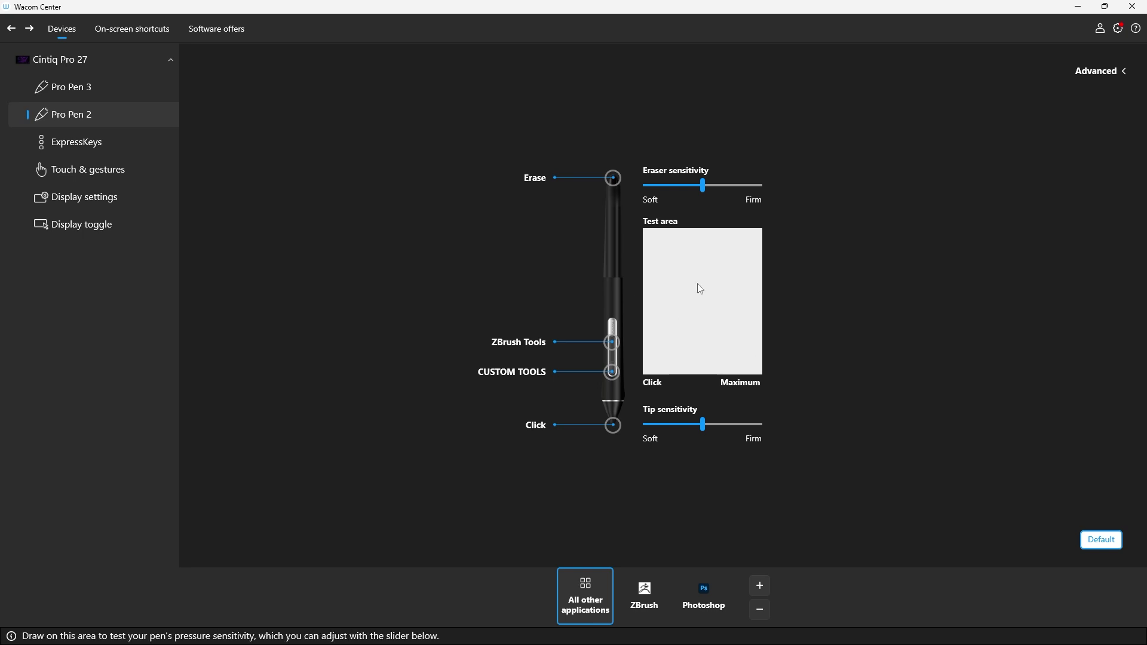
Switch to ZBrush with the CUSTOM TOOLS panel open, move the panel beside the creature's head and pin it there
click(111, 32)
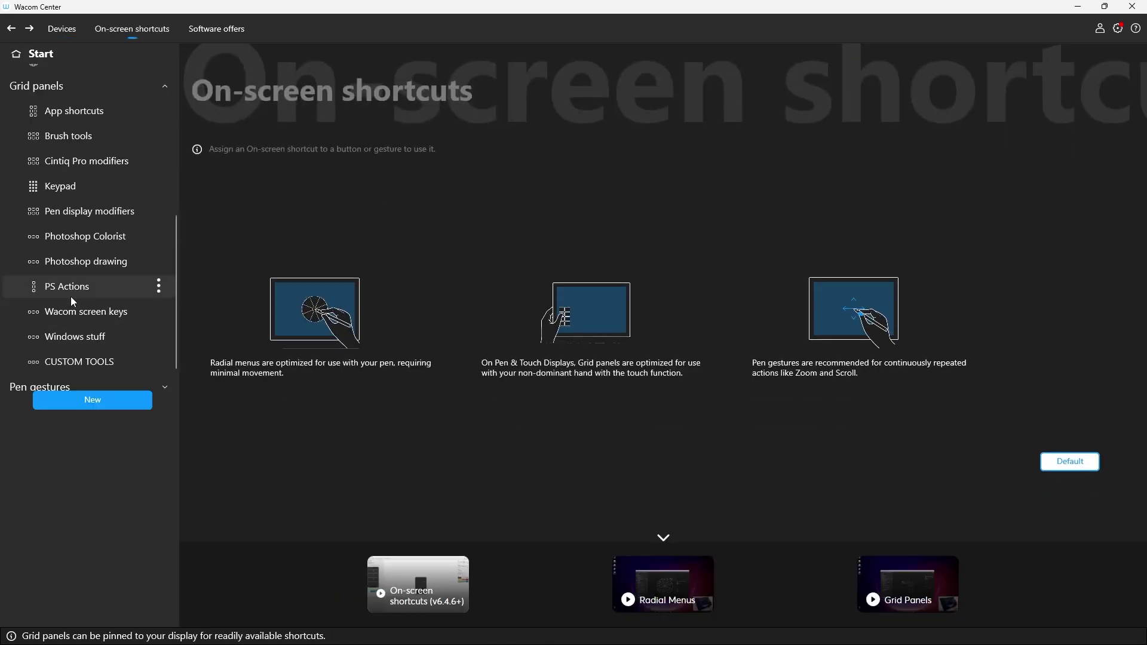
click(91, 334)
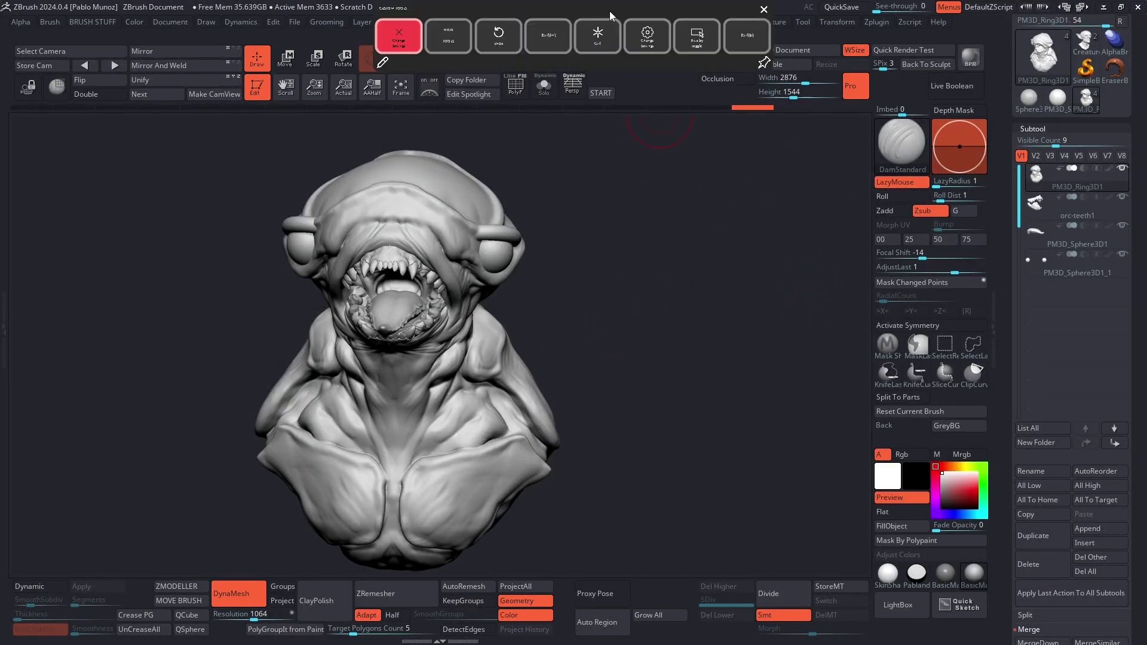
drag(610, 14, 708, 121)
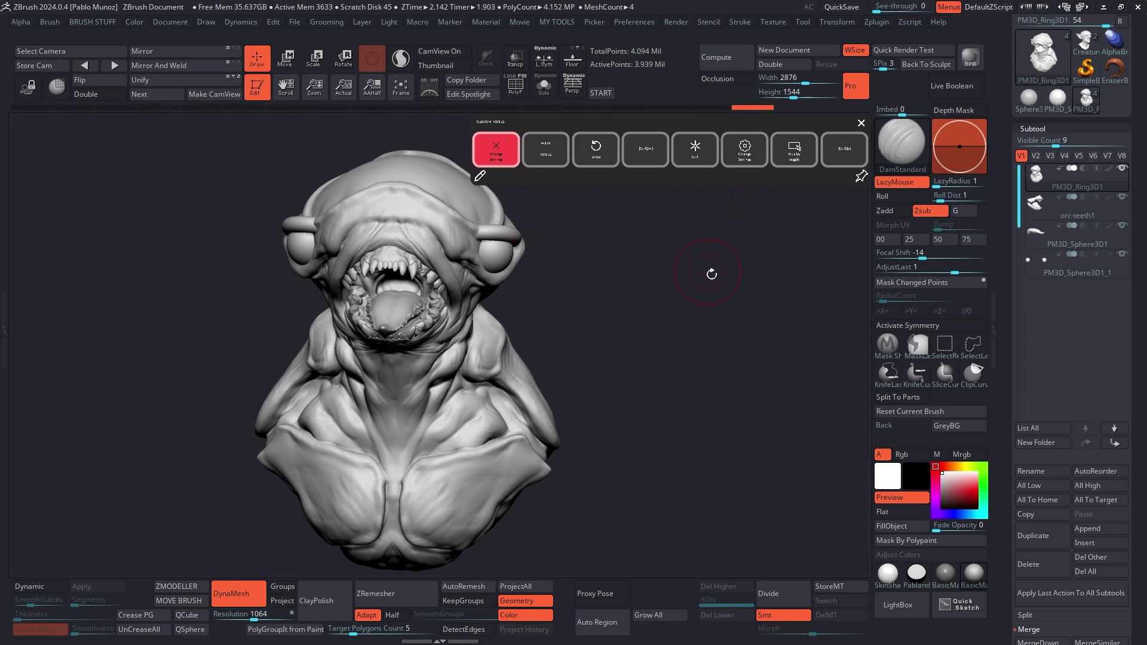
click(861, 178)
Test the grid panel's Undo key by sculpting strokes across the creature's brow and undoing them
mouse_move(842, 203)
mouse_down()
mouse_move(666, 311)
mouse_move(566, 316)
mouse_move(440, 274)
mouse_up()
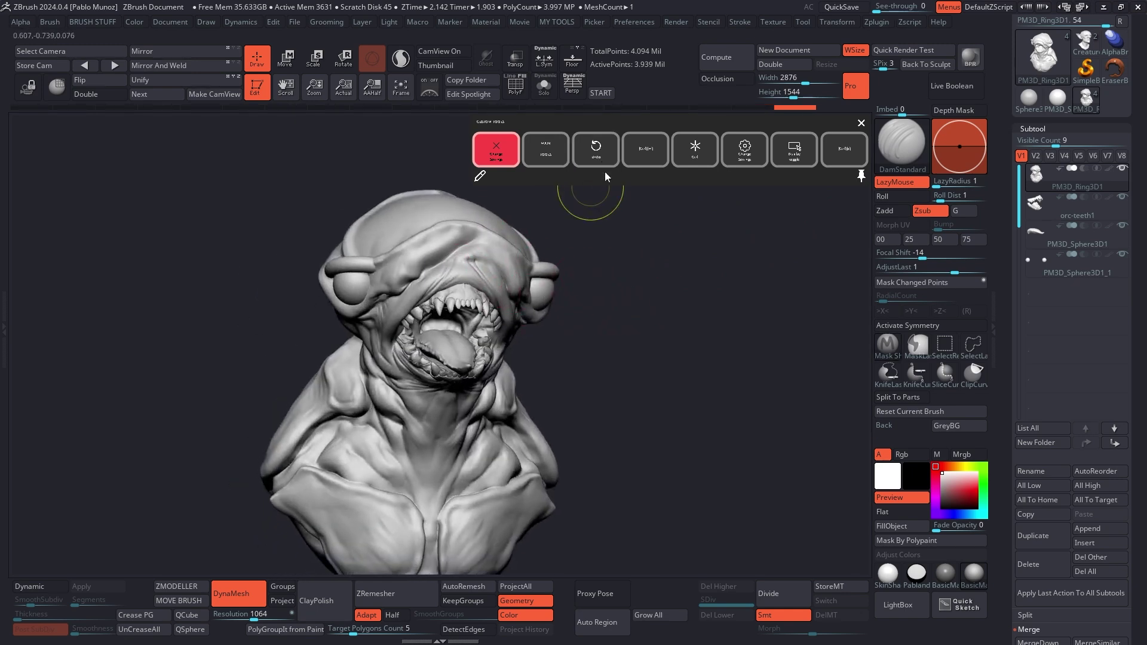
mouse_move(595, 250)
mouse_down()
mouse_move(484, 239)
mouse_move(431, 263)
mouse_up()
click(601, 155)
drag(532, 230, 436, 265)
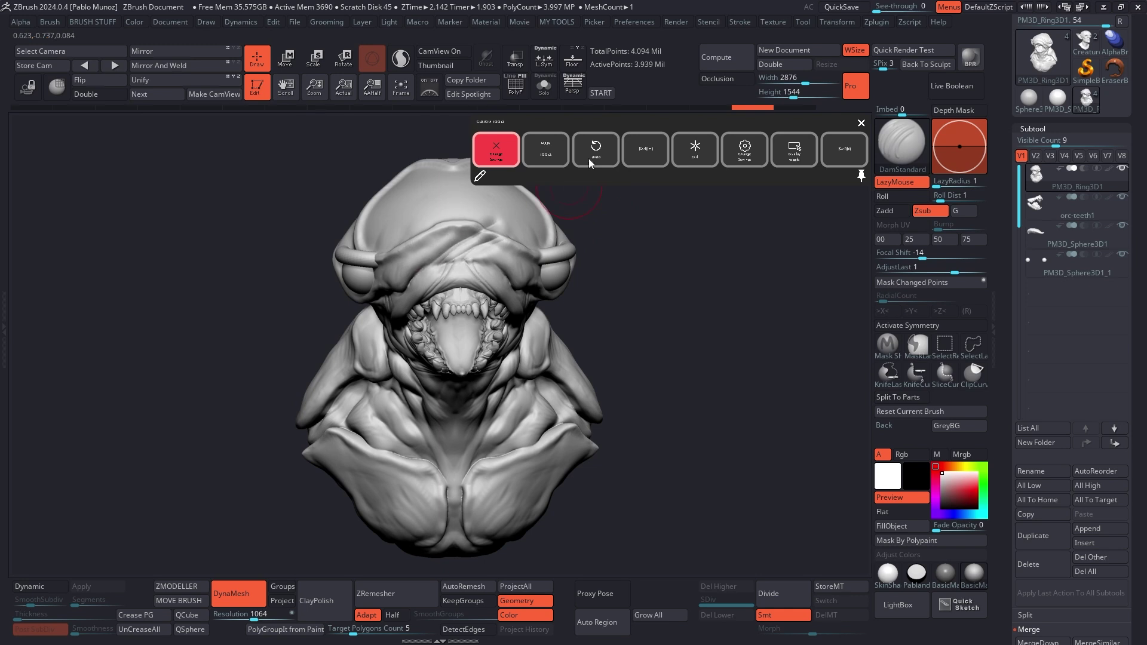
click(590, 161)
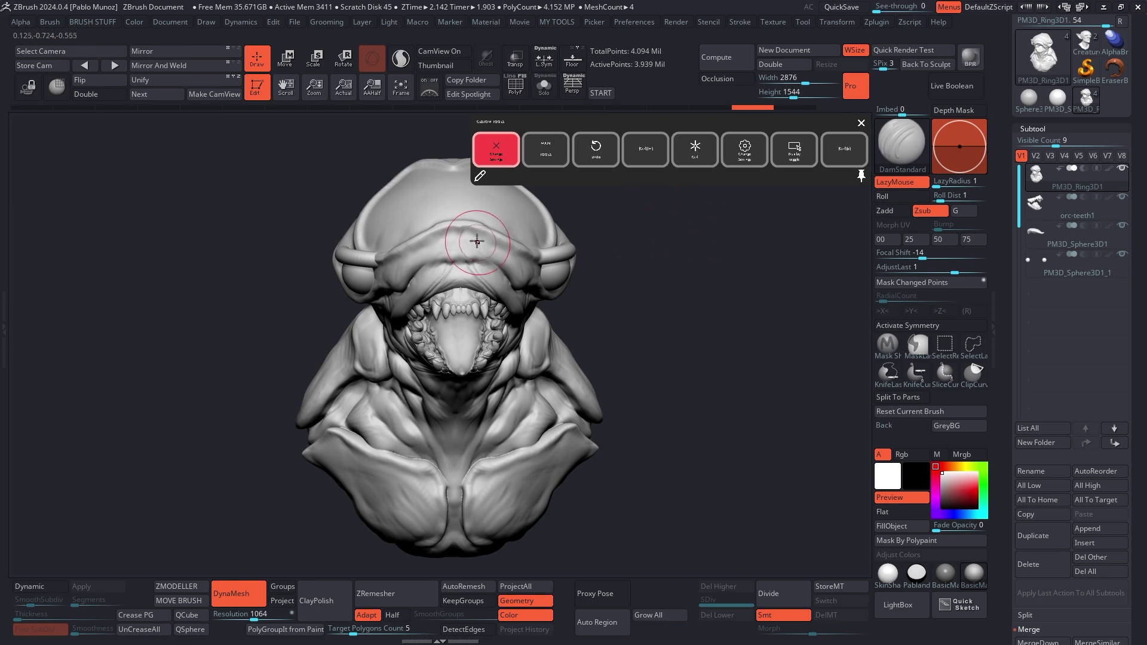
alt+drag(648, 233, 436, 228)
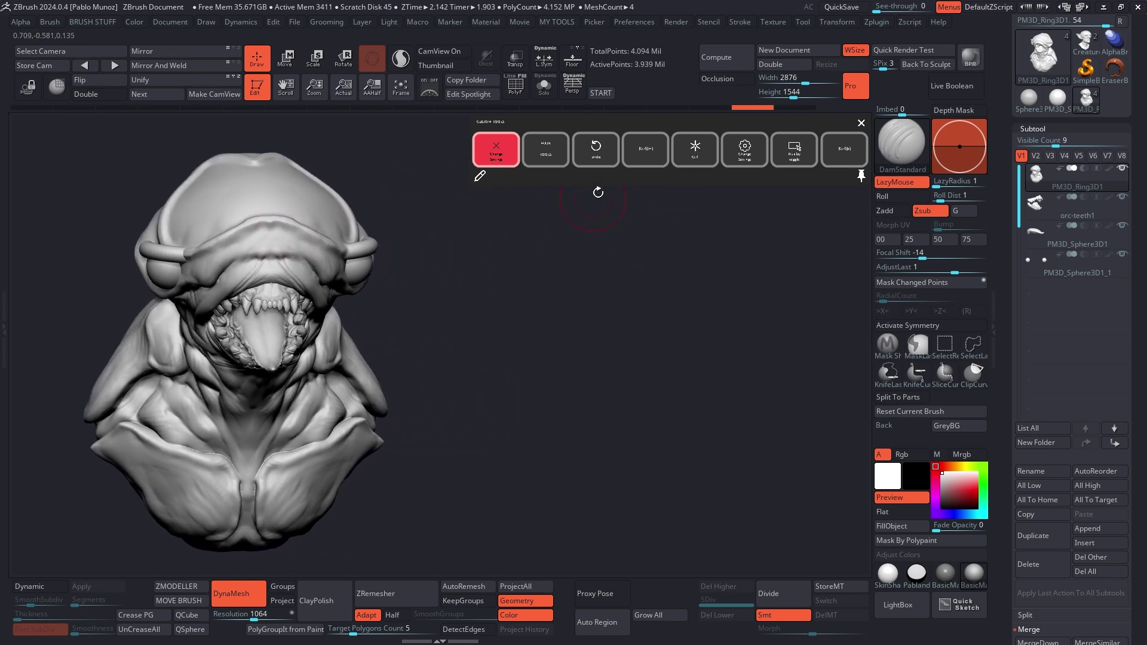